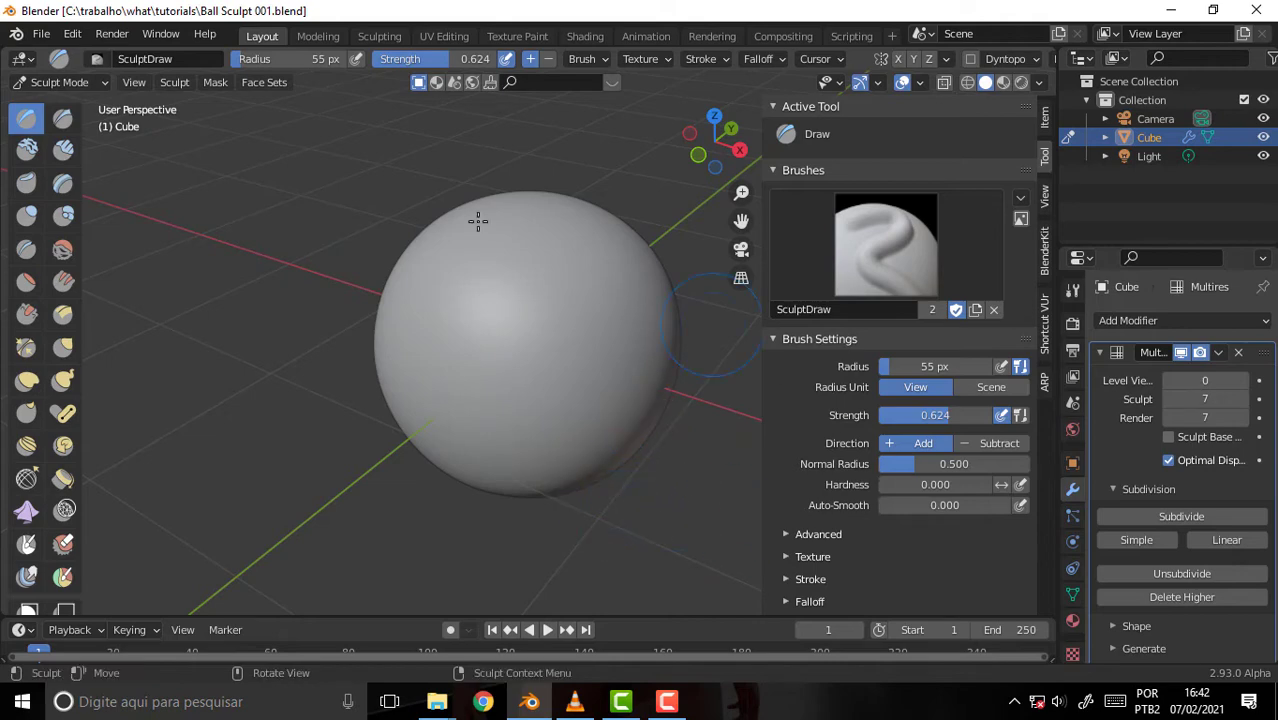
Reload Ball Sculpt 001.blend from the recent files list and open the interaction mode list
{"action": "left_click", "coordinate": [41, 33]}
{"action": "mouse_move", "coordinate": [84, 92]}
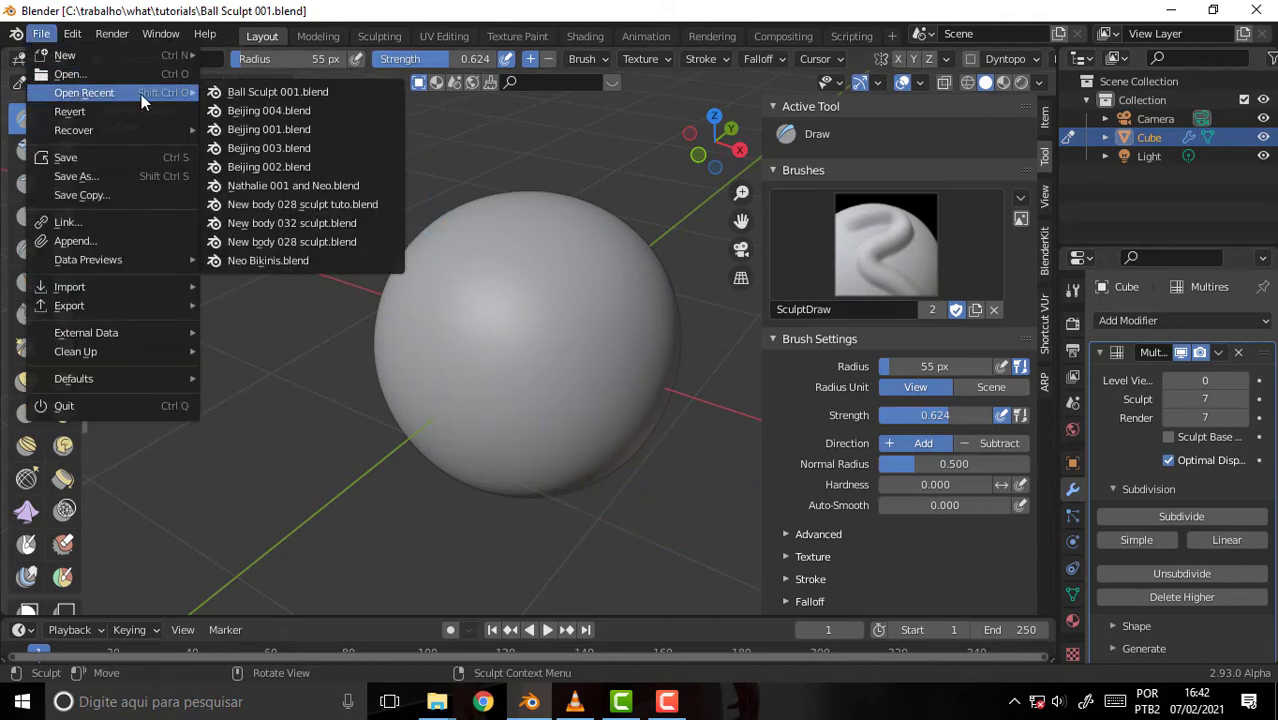
{"action": "left_click", "coordinate": [250, 92]}
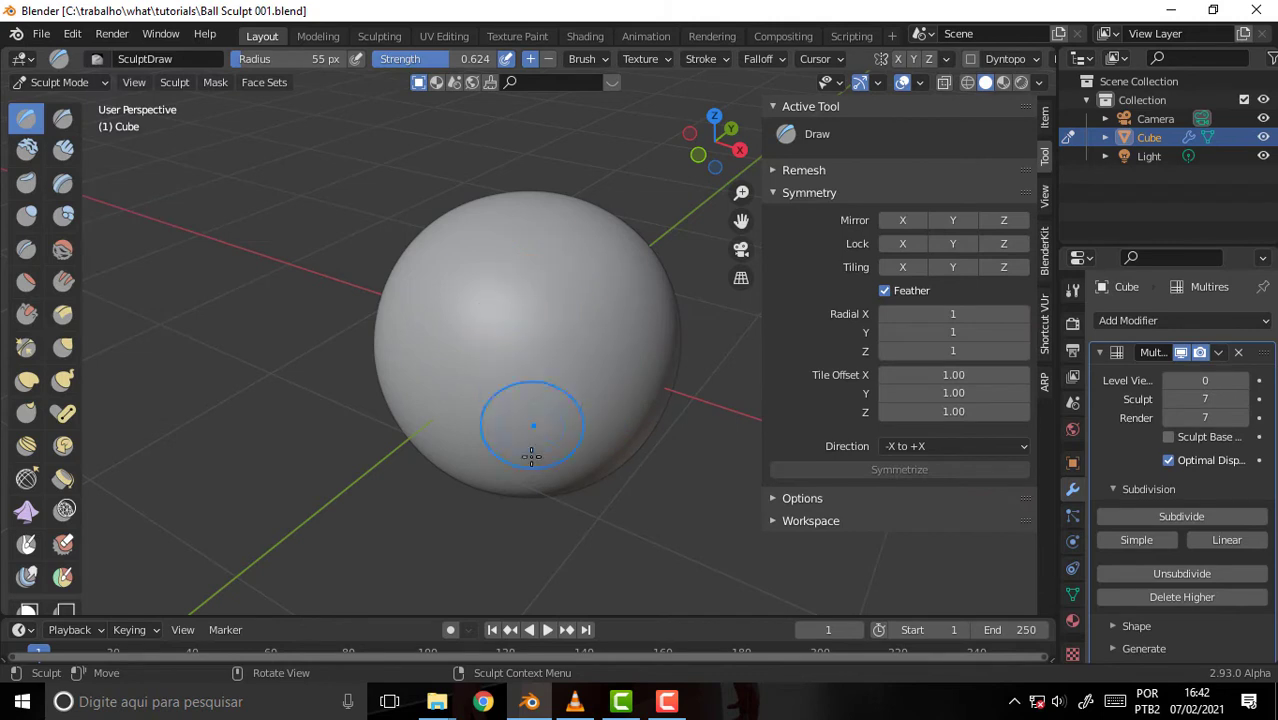
{"action": "left_click", "coordinate": [1219, 353]}
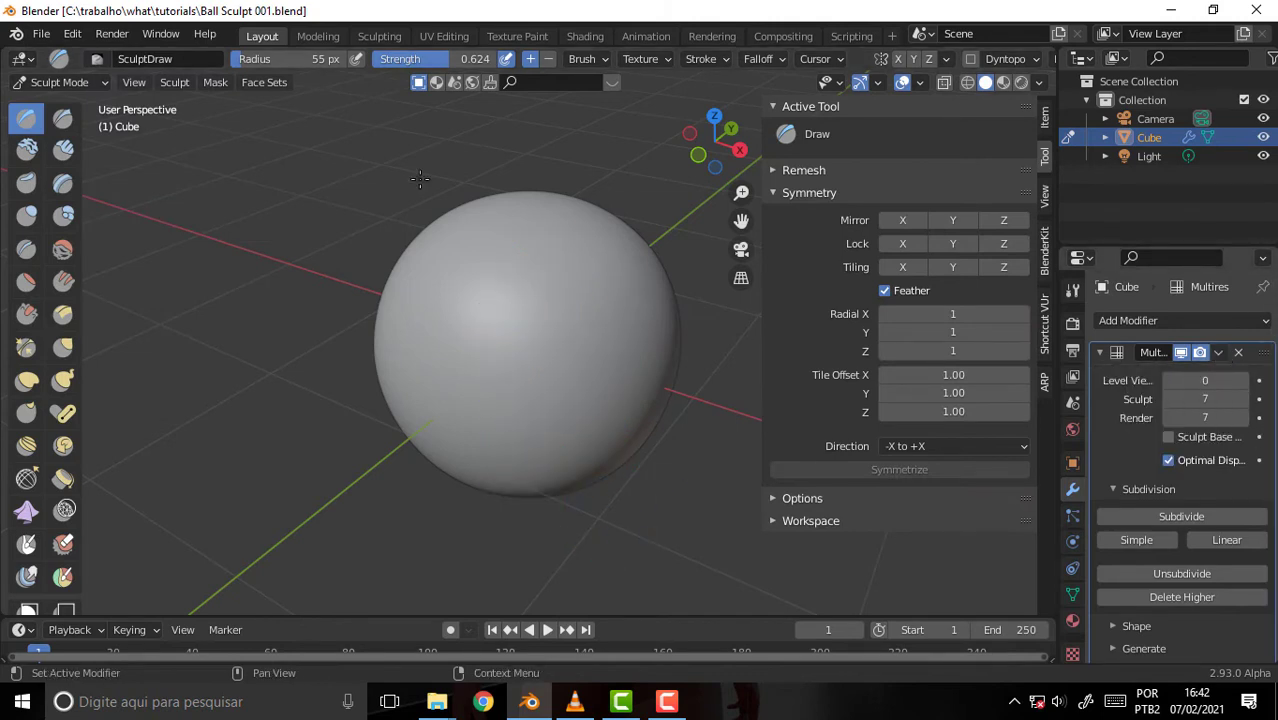
{"action": "left_click", "coordinate": [64, 80]}
In Object Mode, raise the Multires viewport level to 7 and apply the modifier
{"action": "left_click", "coordinate": [75, 106]}
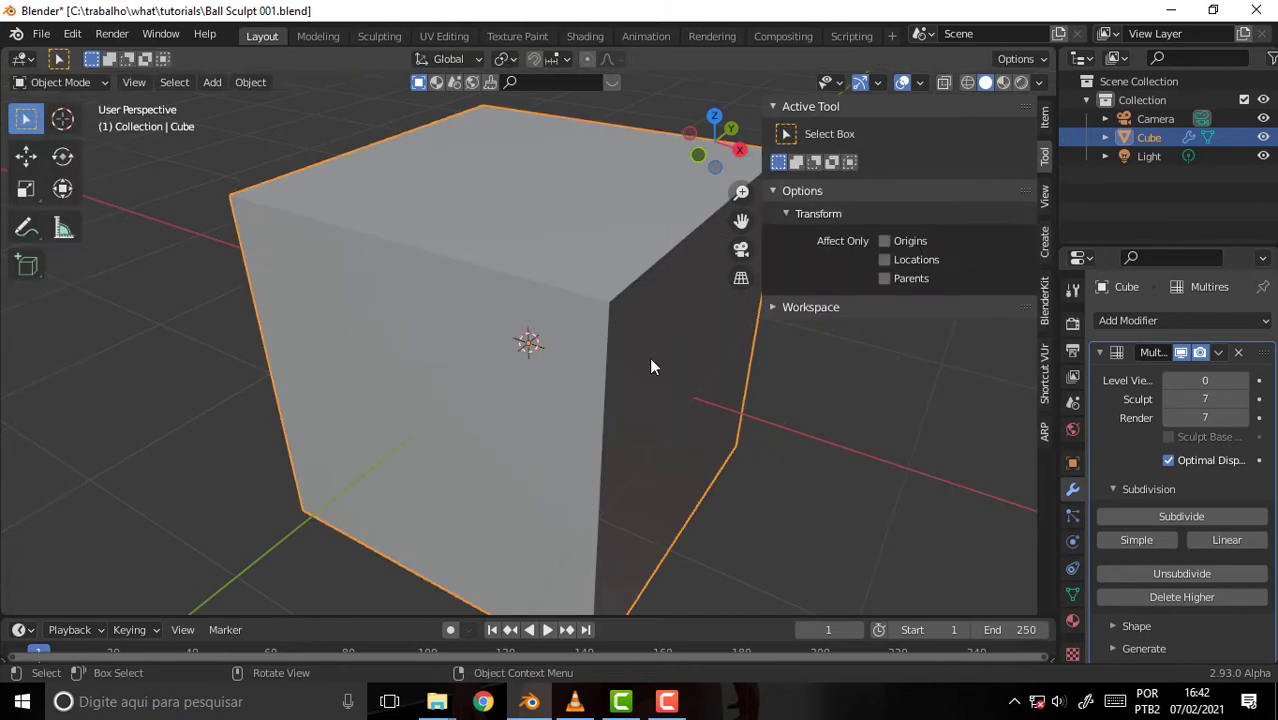
{"action": "left_click_drag", "start_coordinate": [1190, 380], "coordinate": [1245, 380]}
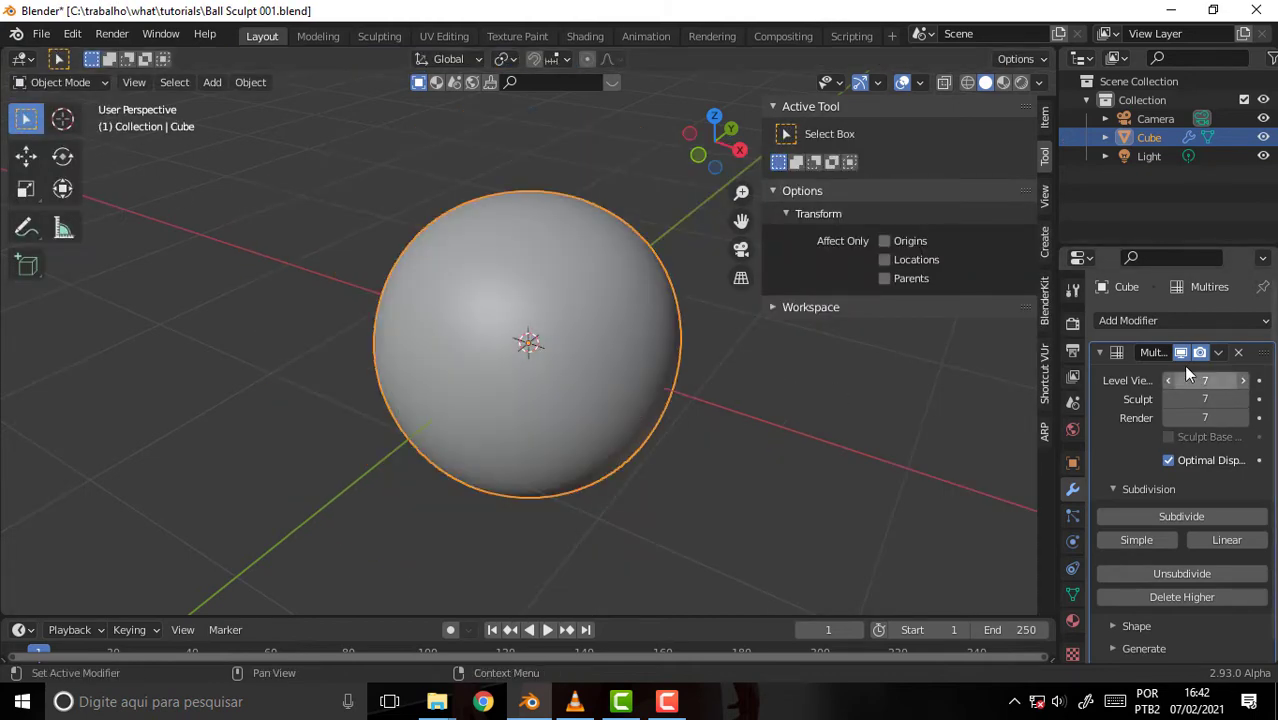
{"action": "left_click", "coordinate": [1219, 353]}
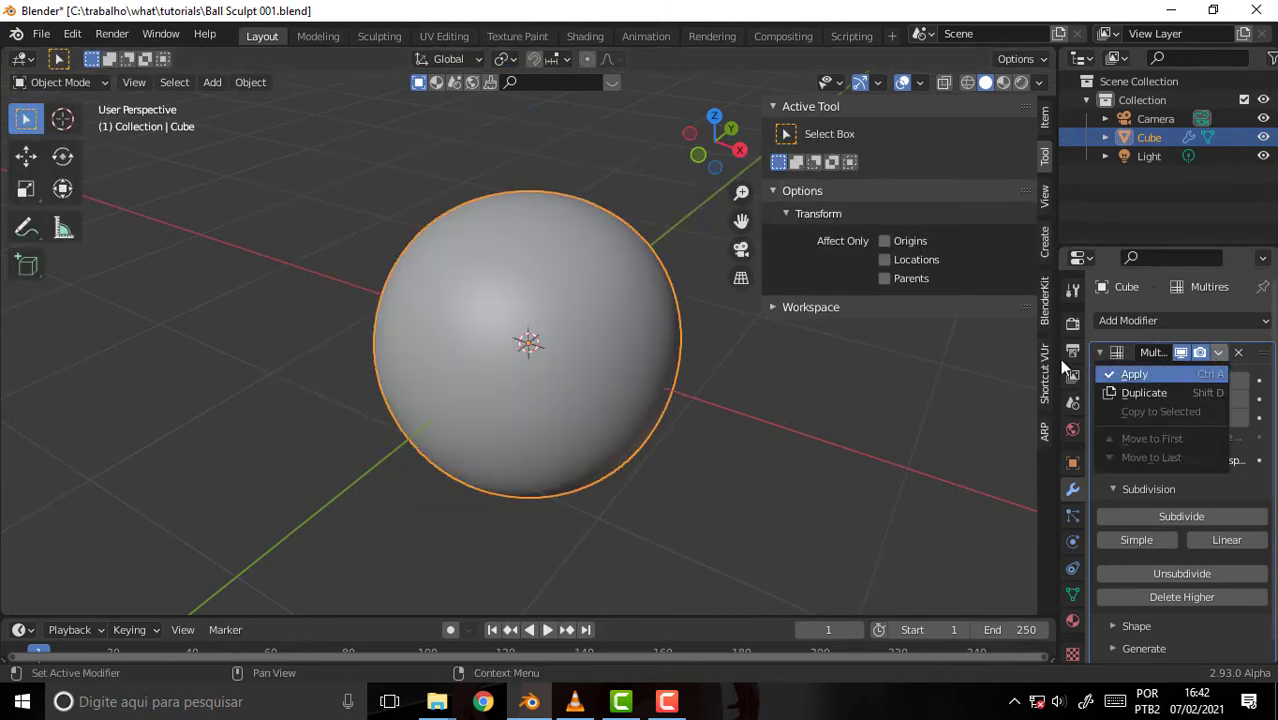
{"action": "key", "text": "ctrl+a"}
Save the file as Ball Sculpt 002.blend
{"action": "left_click", "coordinate": [38, 36]}
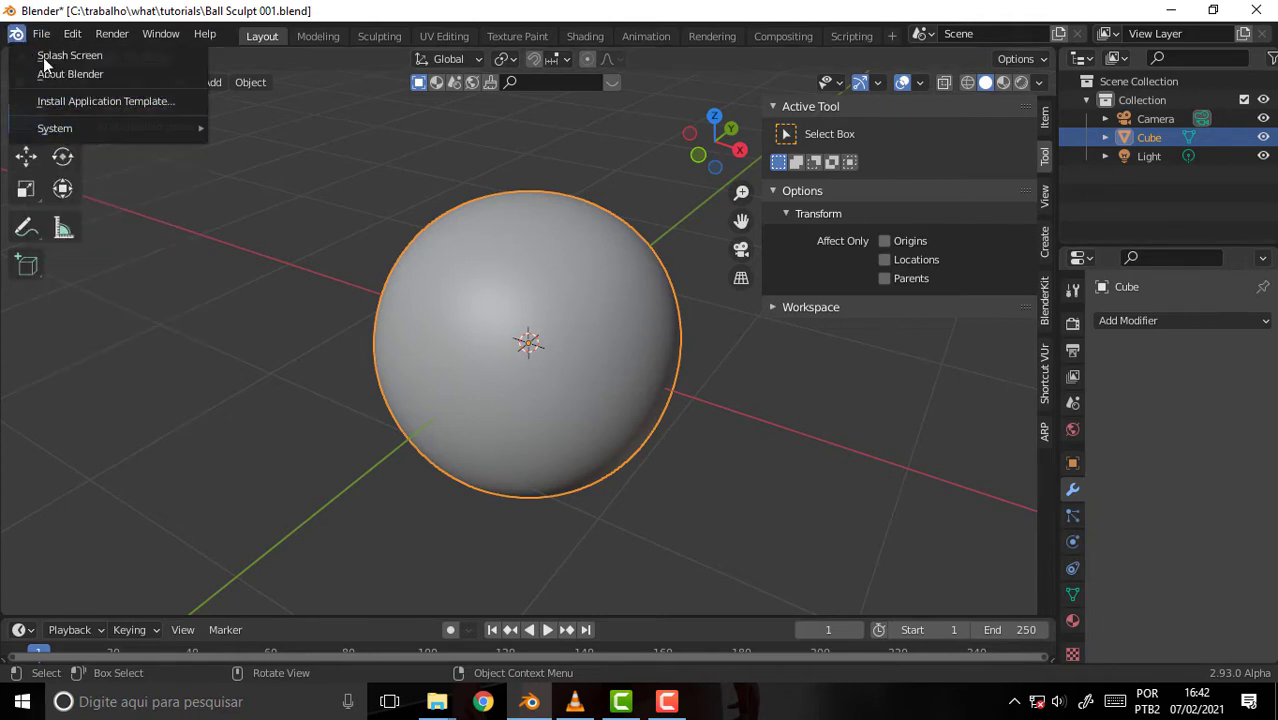
{"action": "left_click", "coordinate": [38, 36]}
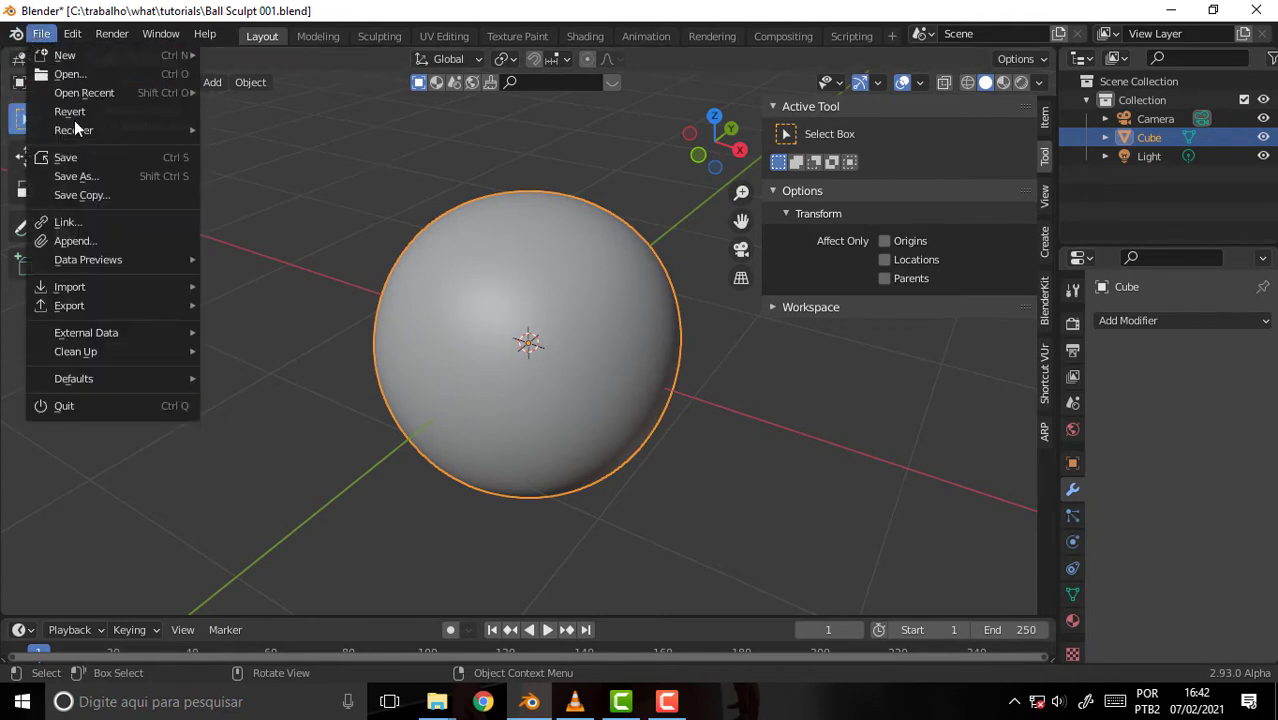
{"action": "left_click", "coordinate": [75, 177]}
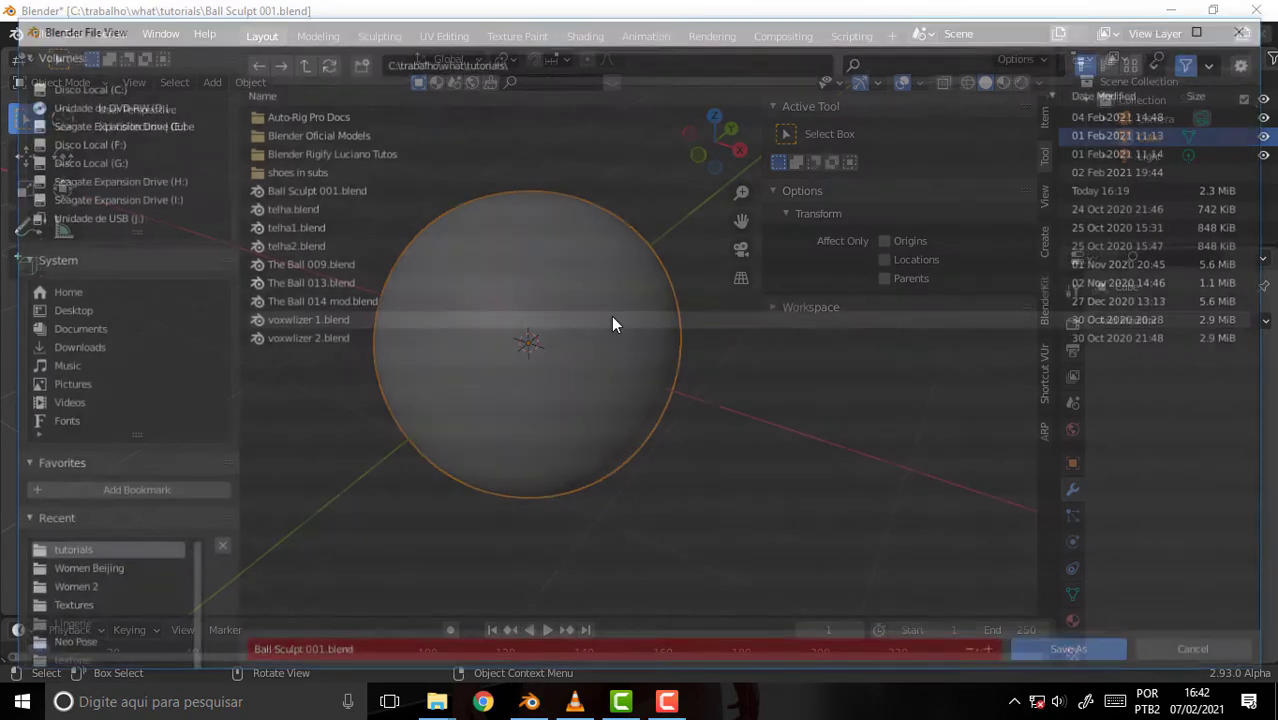
{"action": "left_click", "coordinate": [297, 189]}
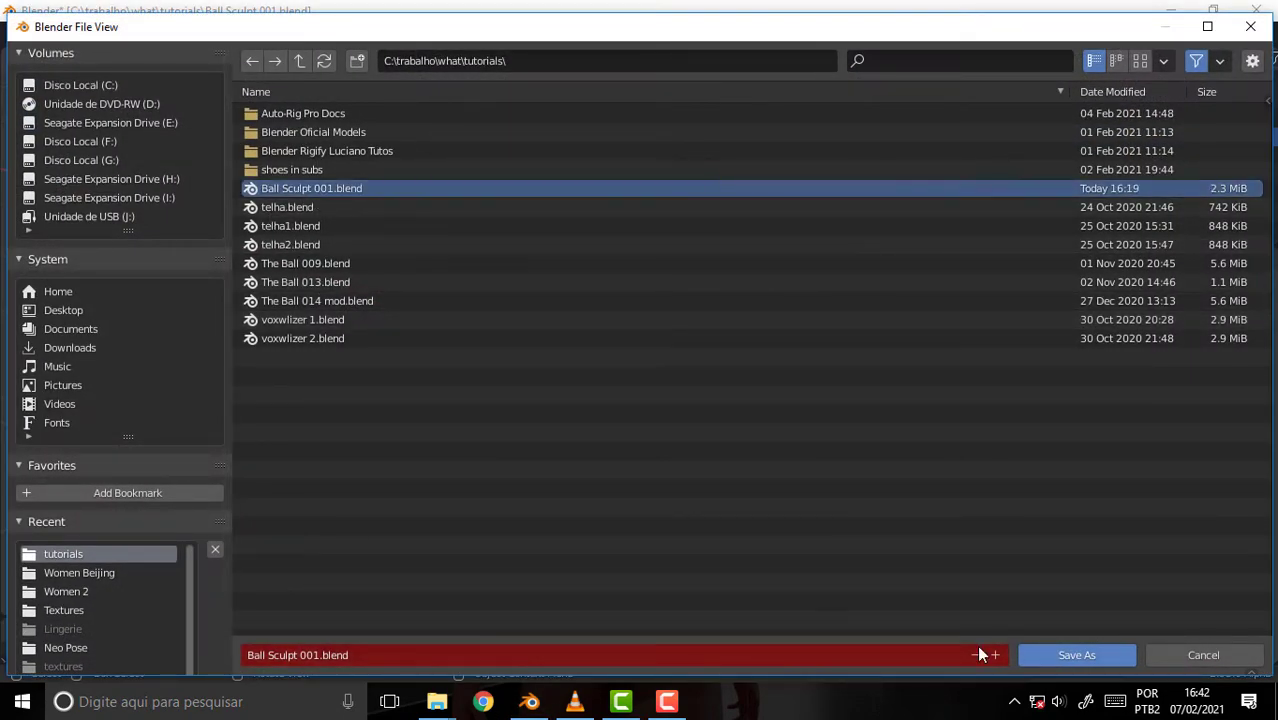
{"action": "left_click", "coordinate": [995, 655]}
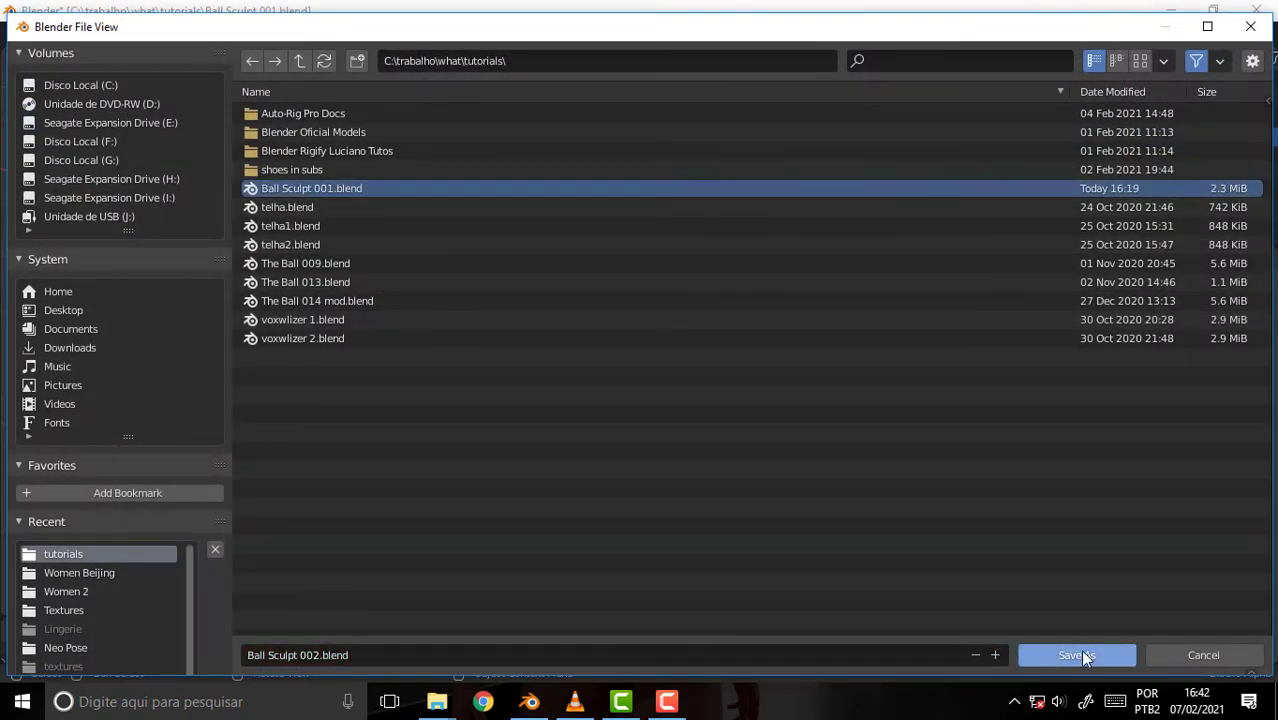
{"action": "left_click", "coordinate": [1080, 656]}
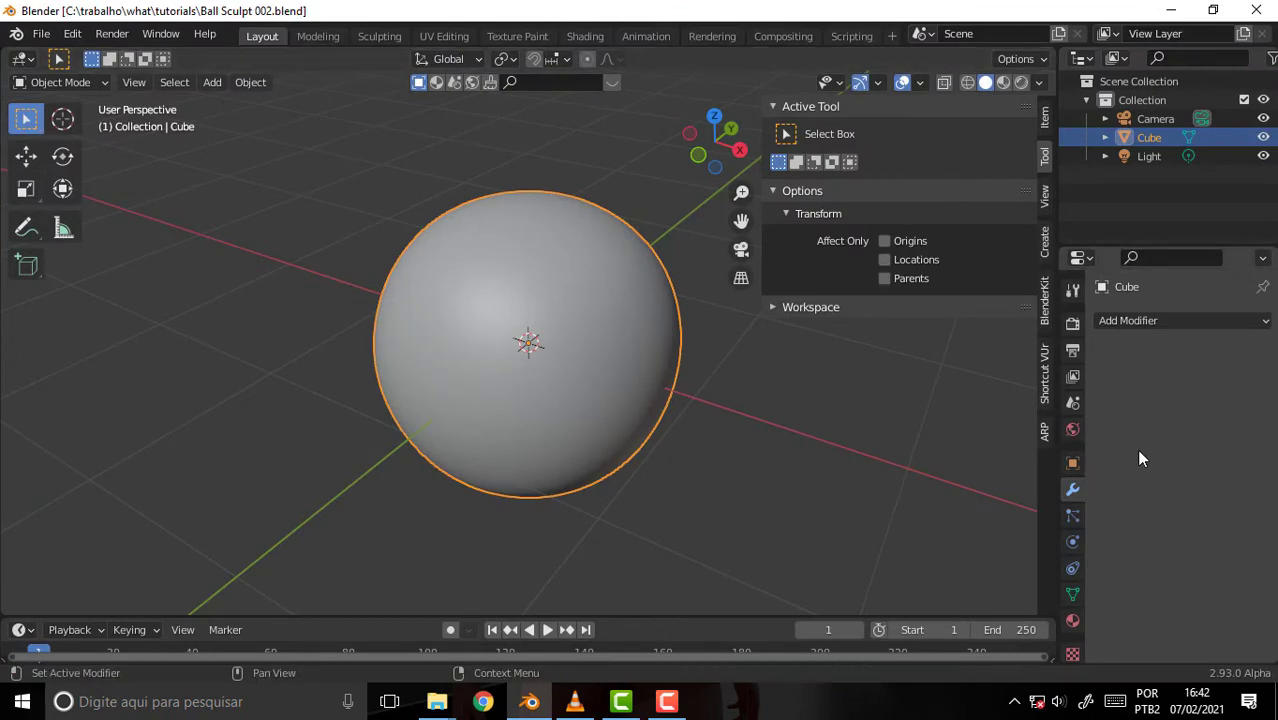
Put the sphere into Edit Mode and orbit to a low front view
{"action": "left_click", "coordinate": [62, 83]}
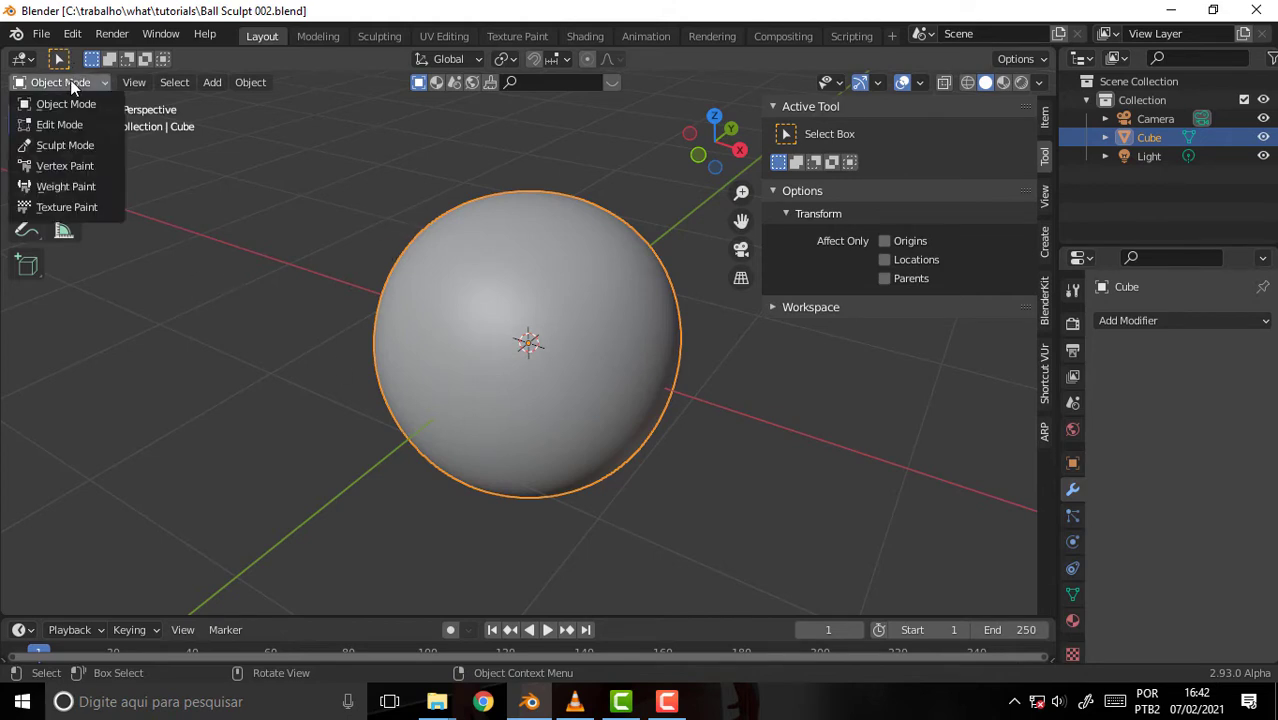
{"action": "left_click", "coordinate": [66, 146]}
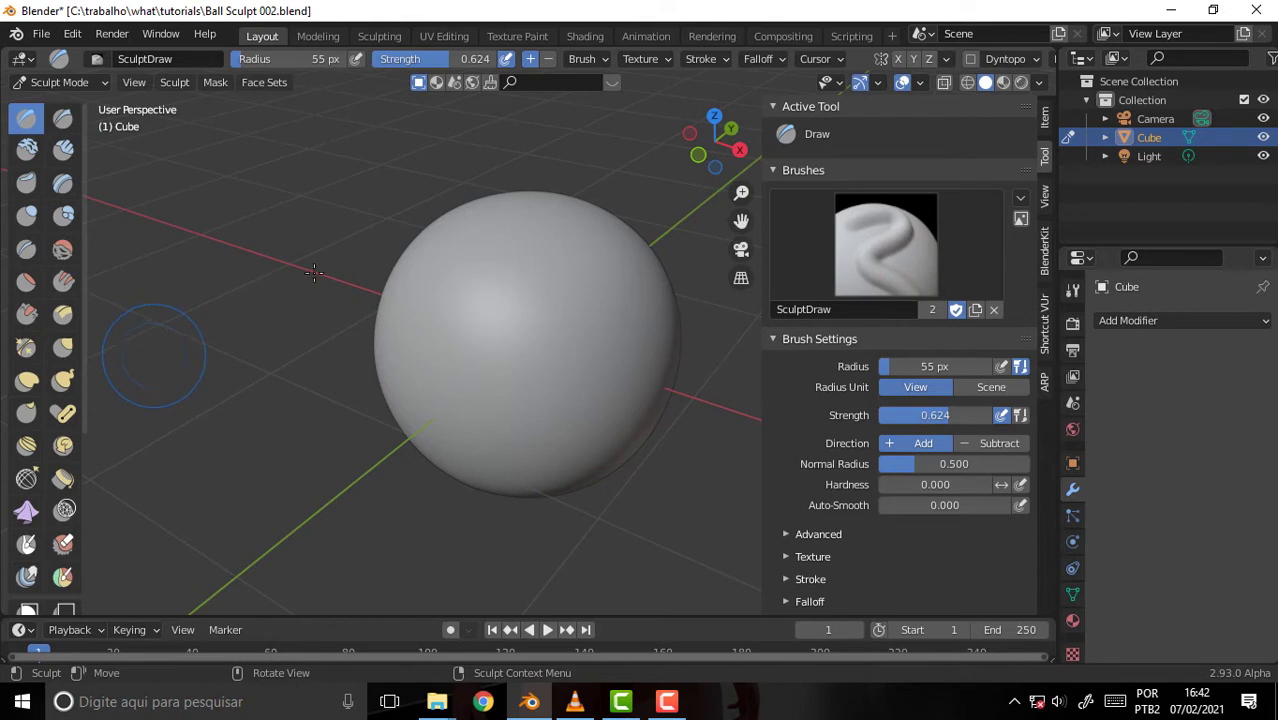
{"action": "left_click", "coordinate": [78, 83]}
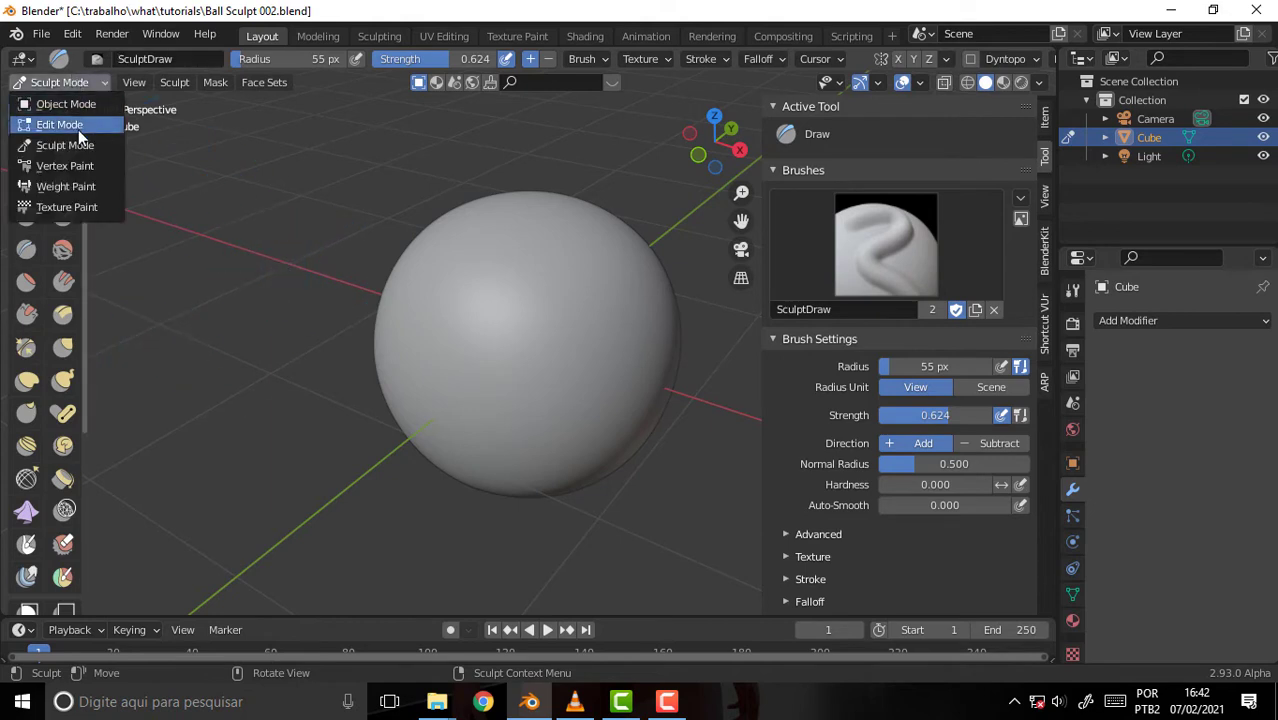
{"action": "left_click", "coordinate": [60, 125]}
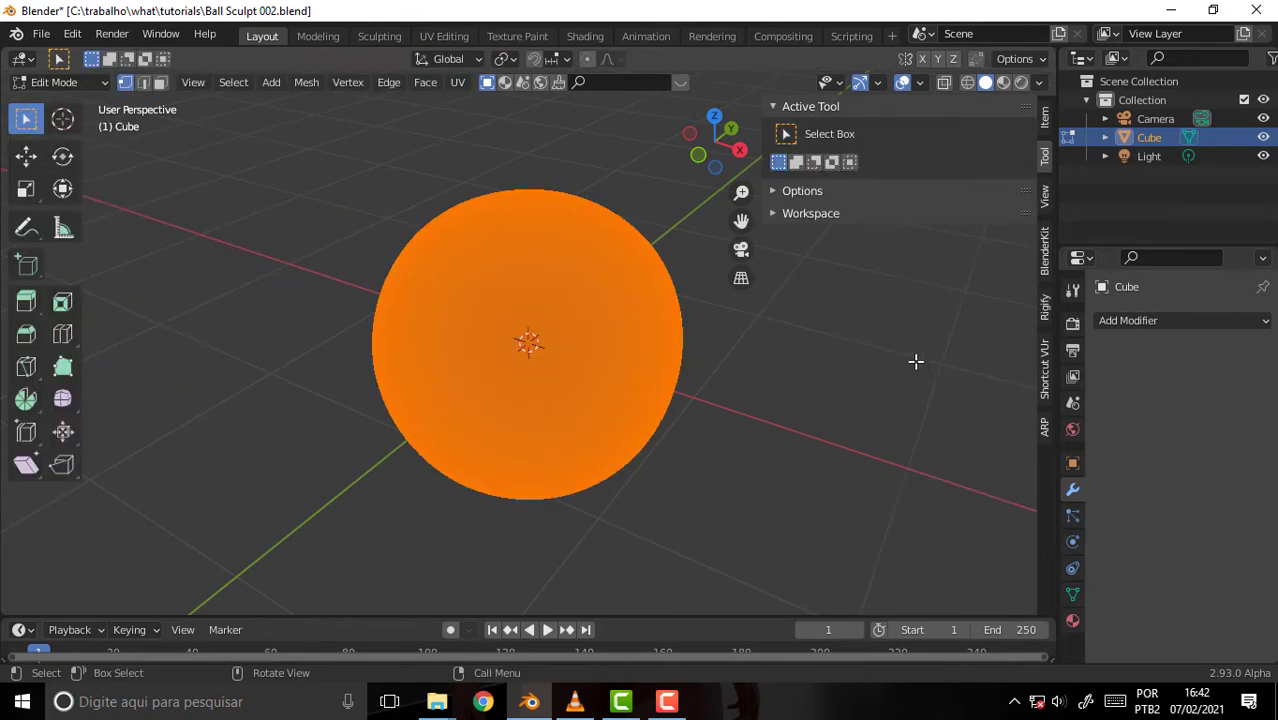
{"action": "mouse_move", "coordinate": [791, 318]}
{"action": "middle_mouse_down"}
{"action": "mouse_move", "coordinate": [884, 291]}
{"action": "mouse_move", "coordinate": [879, 271]}
{"action": "mouse_move", "coordinate": [838, 303]}
{"action": "middle_mouse_up"}
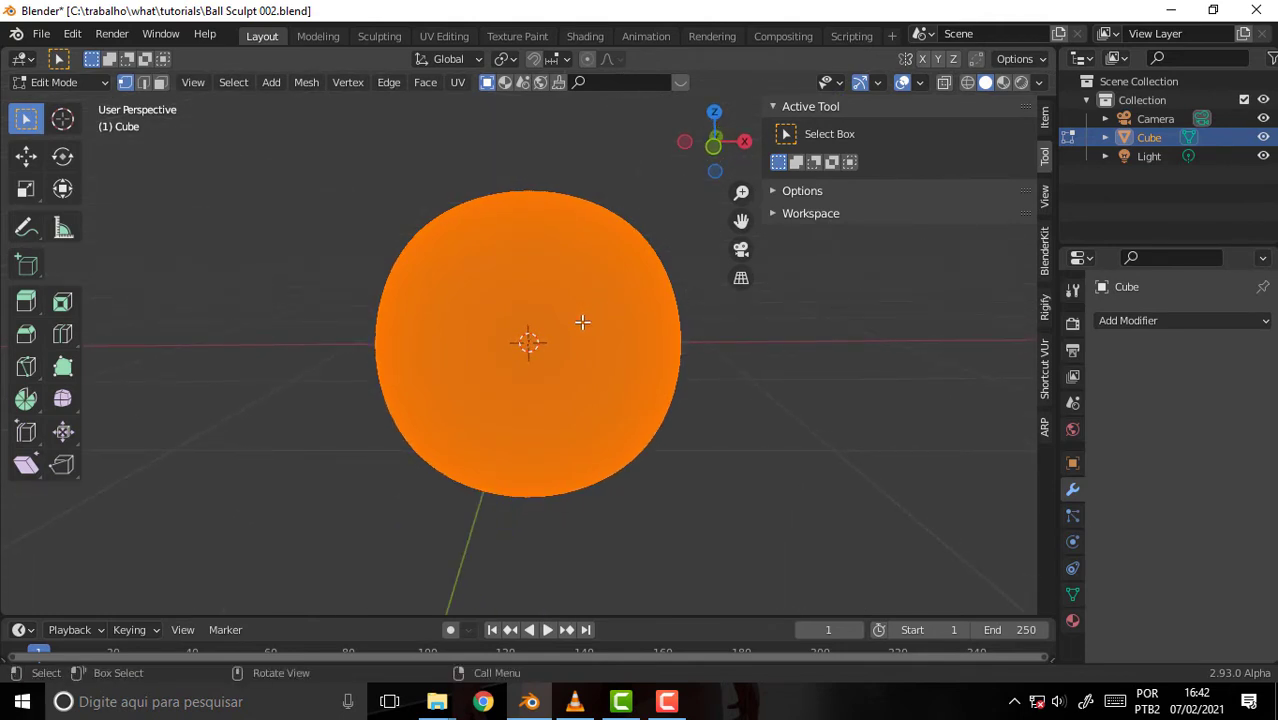
Duplicate the sphere mesh, place the copy left overlapping the original, and return to Object Mode
{"action": "key", "text": "shift+d"}
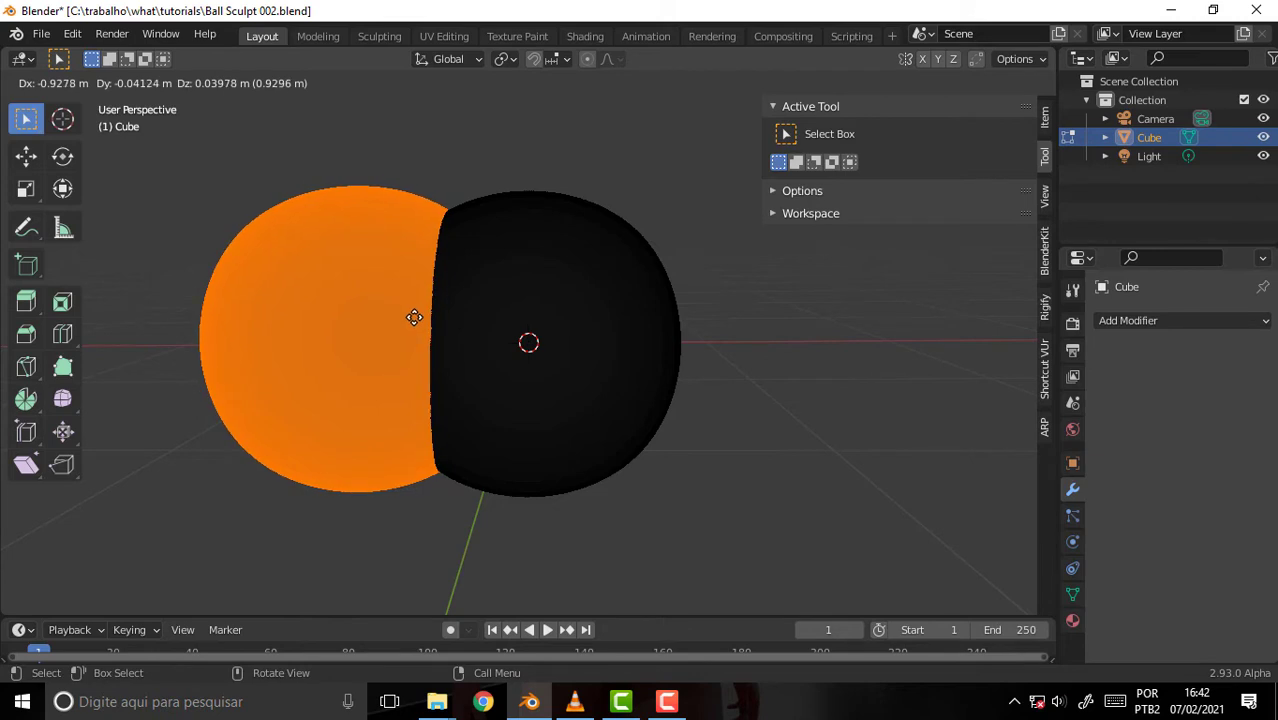
{"action": "left_click", "coordinate": [416, 316]}
{"action": "left_click", "coordinate": [73, 88]}
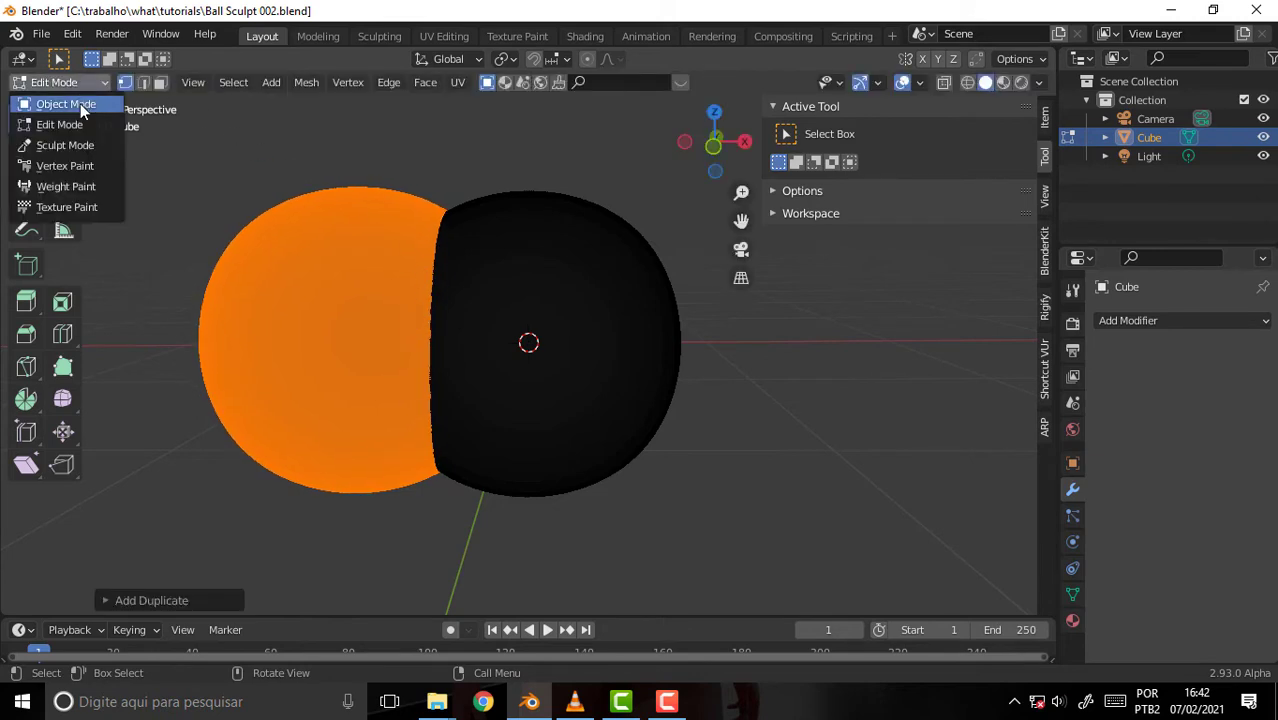
{"action": "left_click", "coordinate": [80, 103]}
{"action": "mouse_move", "coordinate": [684, 254]}
{"action": "middle_mouse_down"}
{"action": "mouse_move", "coordinate": [552, 280]}
{"action": "mouse_move", "coordinate": [680, 302]}
{"action": "mouse_move", "coordinate": [617, 426]}
{"action": "mouse_move", "coordinate": [596, 327]}
{"action": "mouse_move", "coordinate": [697, 242]}
{"action": "mouse_move", "coordinate": [632, 297]}
{"action": "mouse_move", "coordinate": [674, 288]}
{"action": "mouse_move", "coordinate": [660, 296]}
{"action": "middle_mouse_up"}
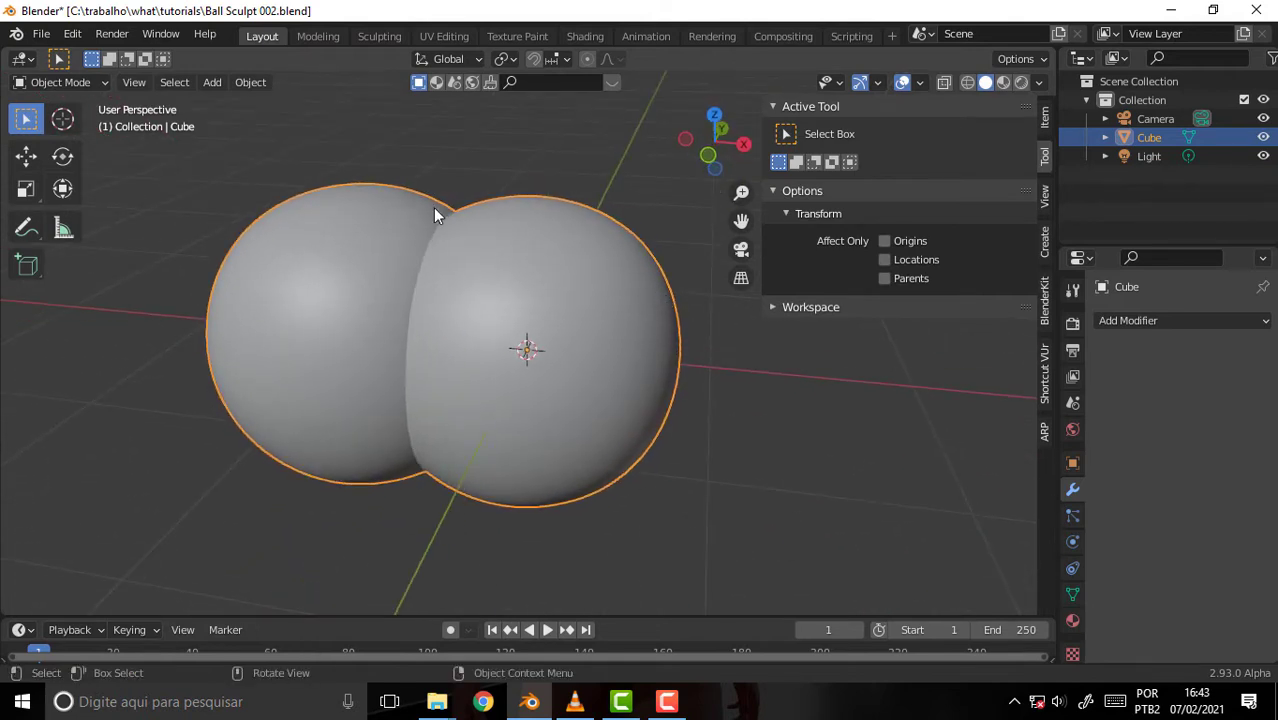
Enter Sculpt Mode with the Clay Strips brush, then undo a test clay band
{"action": "left_click", "coordinate": [61, 82]}
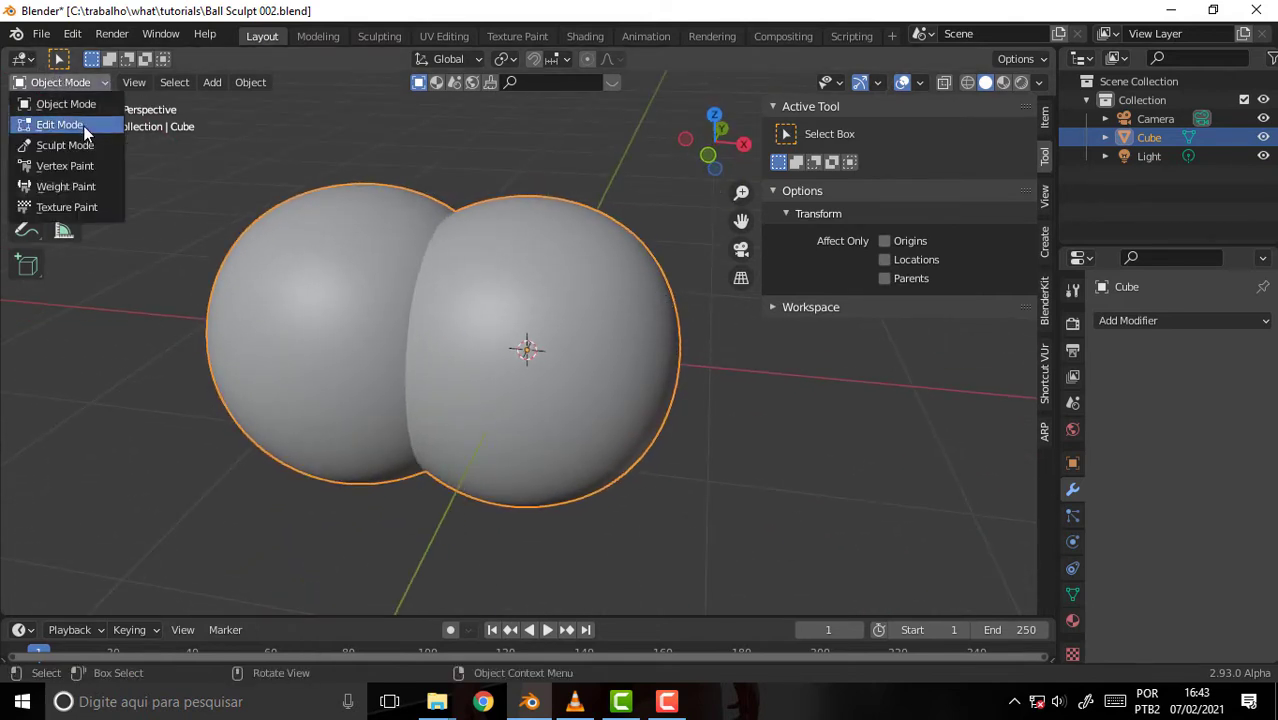
{"action": "left_click", "coordinate": [80, 146]}
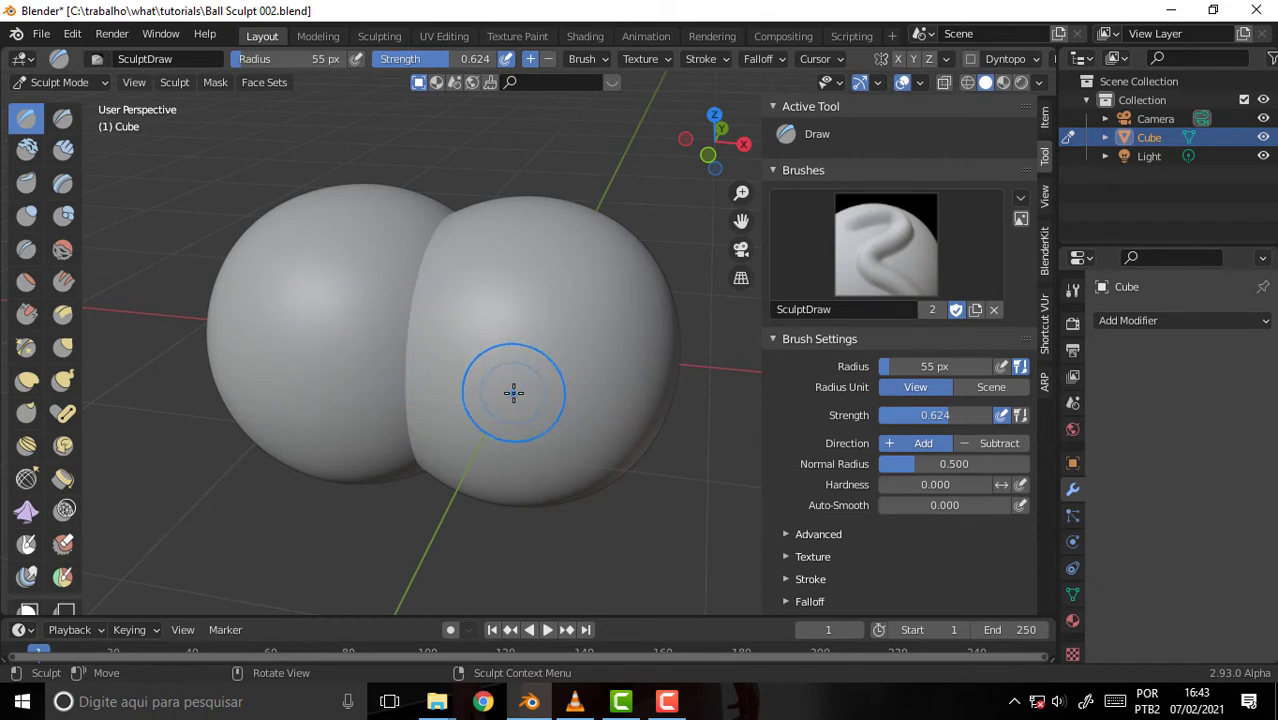
{"action": "left_click", "coordinate": [64, 151]}
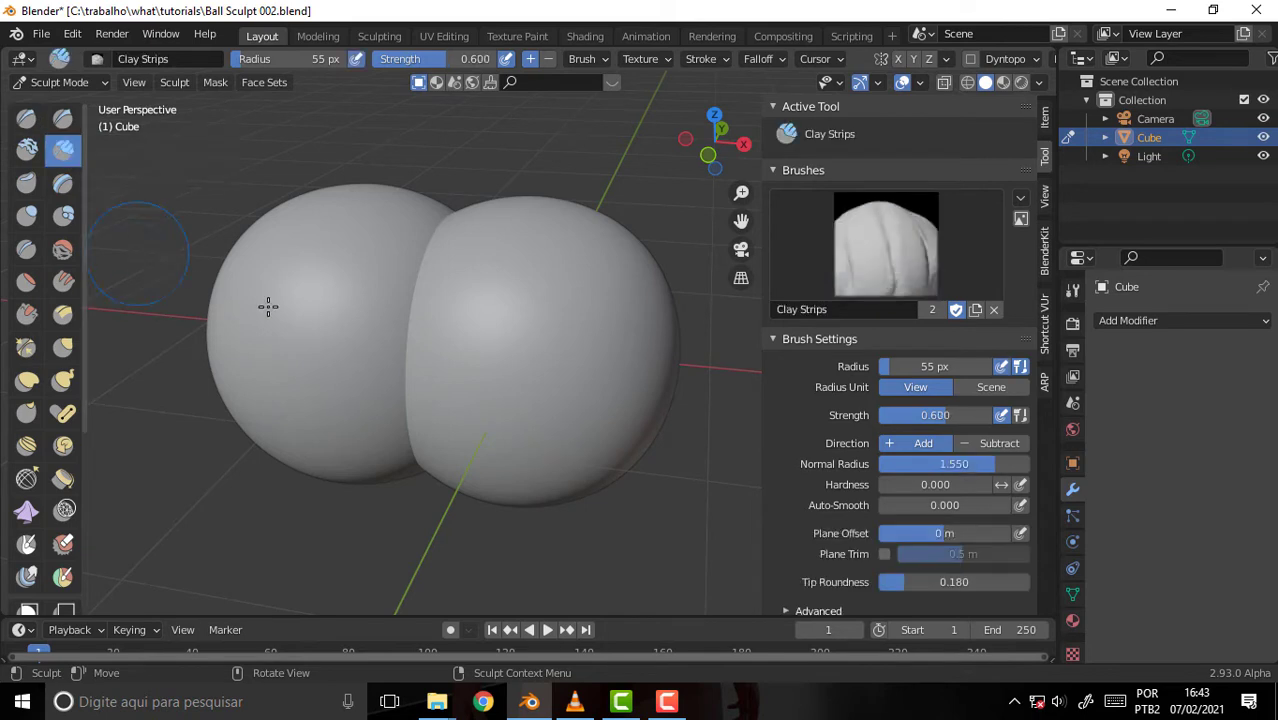
{"action": "left_click_drag", "start_coordinate": [396, 335], "coordinate": [300, 328]}
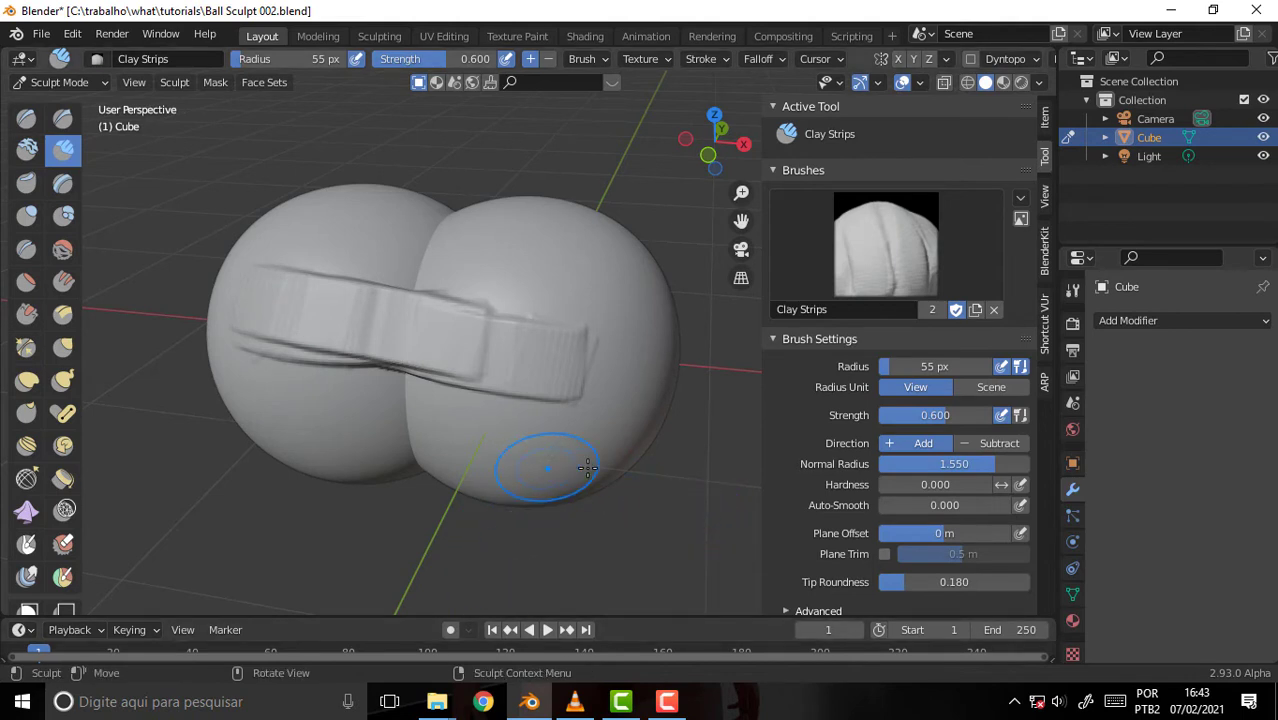
{"action": "key", "text": "ctrl+z"}
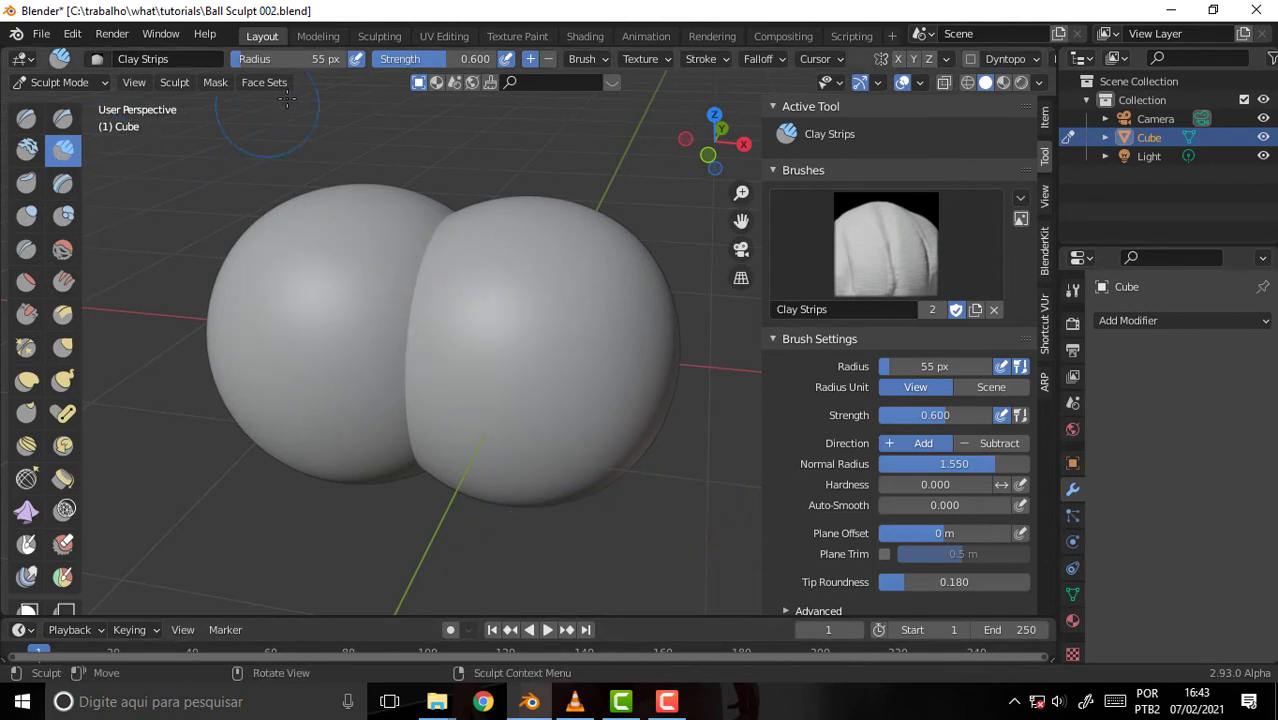
Shrink the brush radius to 28 px, undo a test stroke, and scroll the sidebar down to Advanced
{"action": "key", "text": "f"}
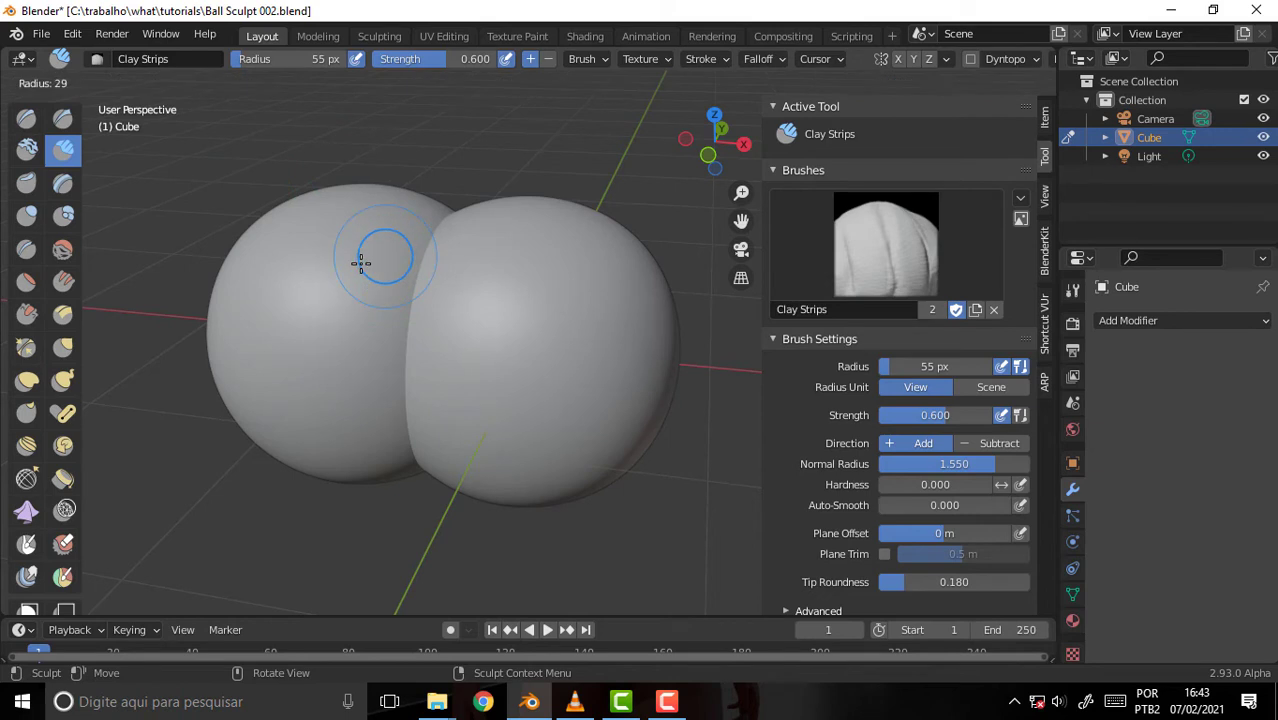
{"action": "left_click", "coordinate": [357, 263]}
{"action": "left_click_drag", "start_coordinate": [391, 308], "coordinate": [482, 338]}
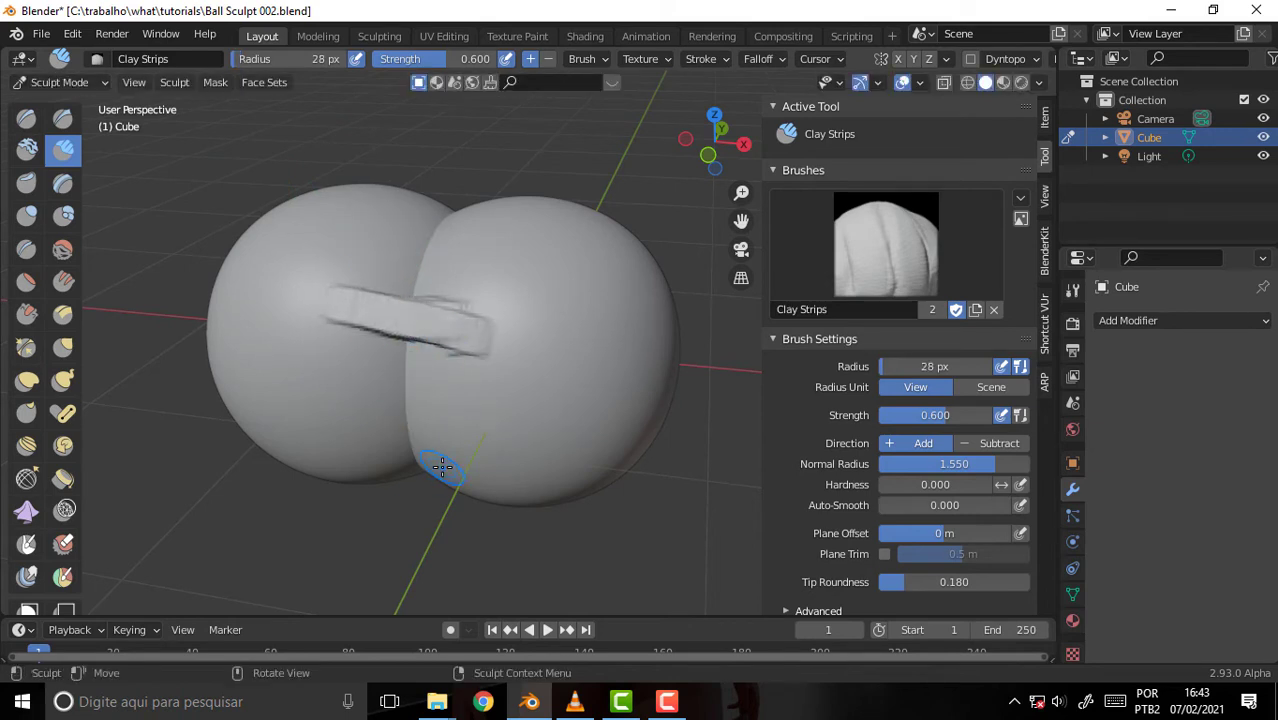
{"action": "key", "text": "ctrl+z"}
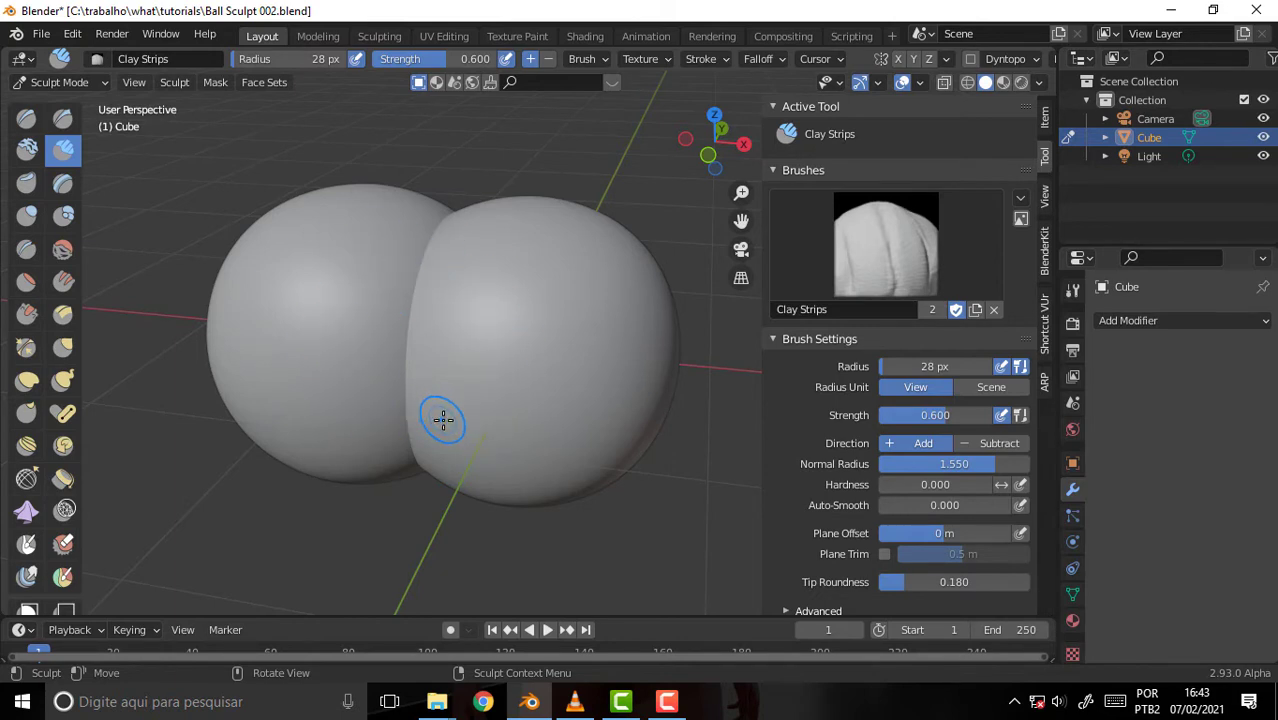
{"action": "scroll", "coordinate": [1040, 413], "scroll_direction": "down", "scroll_amount": 3}
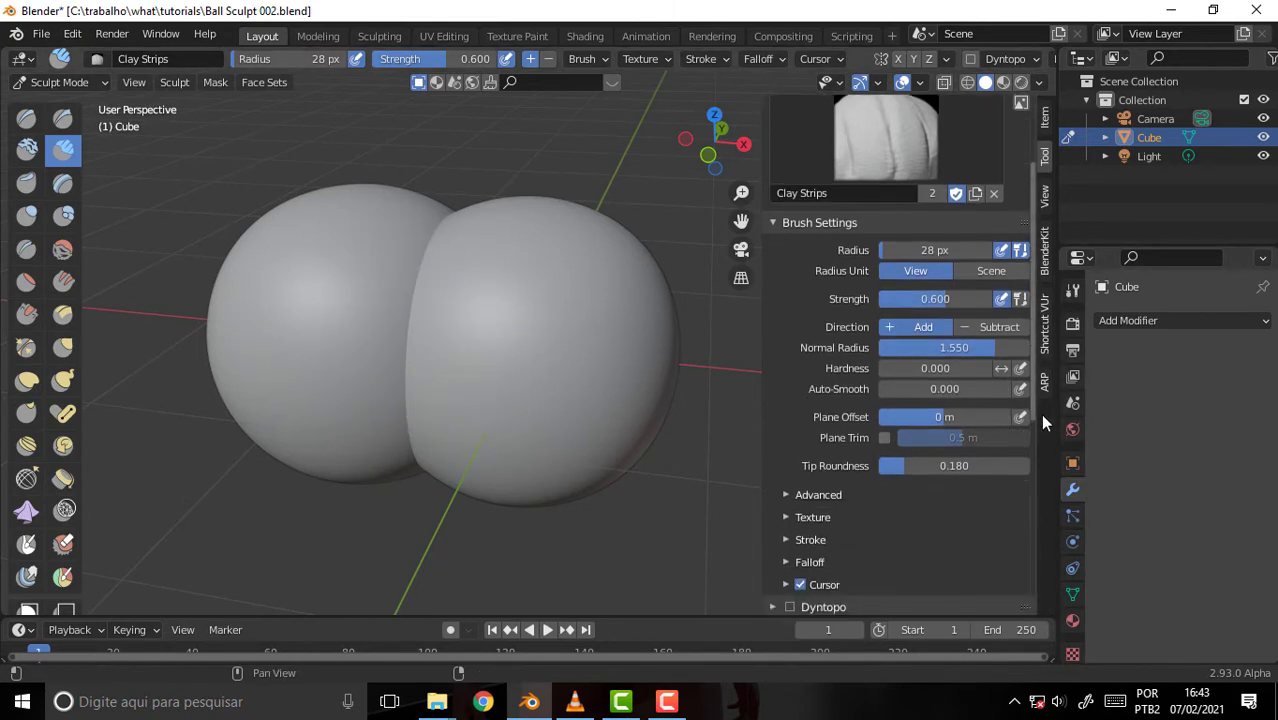
{"action": "scroll", "coordinate": [1041, 489], "scroll_direction": "down", "scroll_amount": 5}
{"action": "scroll", "coordinate": [1041, 489], "scroll_direction": "down", "scroll_amount": 1}
Enable Topology auto-masking and paint two clay strips, one across the left sphere, one lower on the right
{"action": "left_click", "coordinate": [789, 241]}
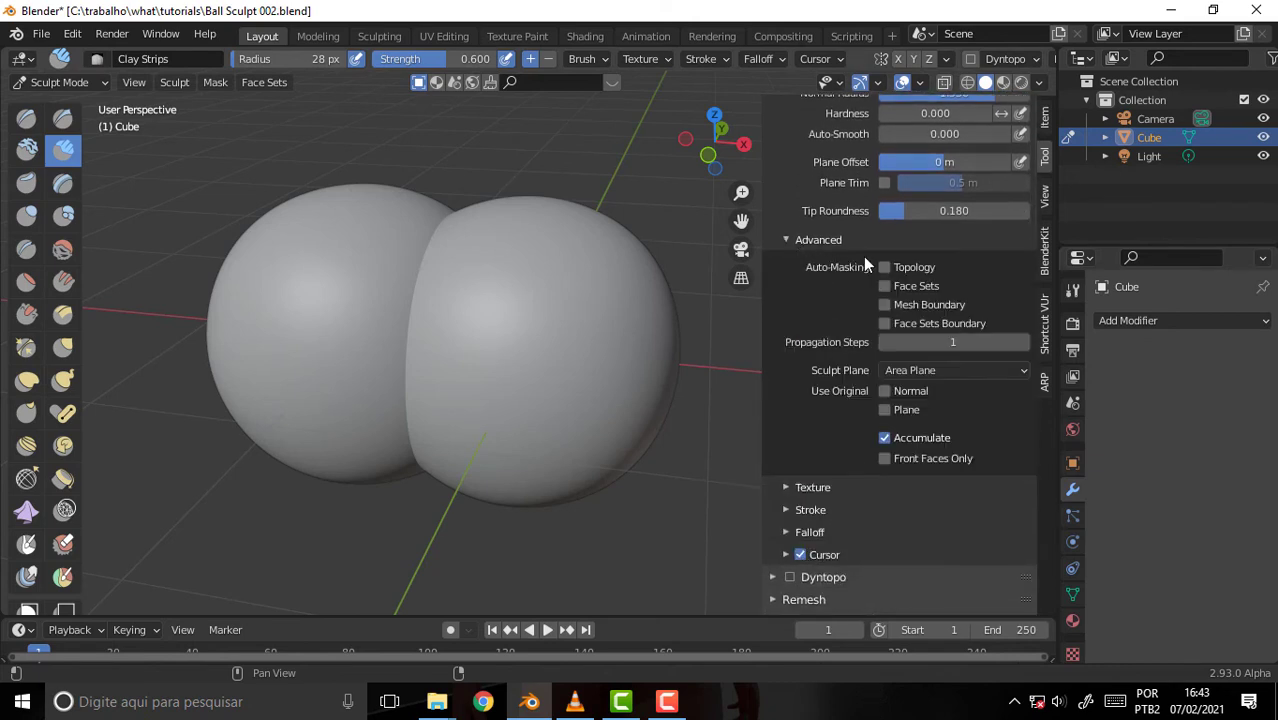
{"action": "left_click", "coordinate": [885, 268]}
{"action": "left_click_drag", "start_coordinate": [331, 285], "coordinate": [442, 317]}
{"action": "mouse_move", "coordinate": [550, 375]}
{"action": "left_mouse_down"}
{"action": "mouse_move", "coordinate": [561, 406]}
{"action": "mouse_move", "coordinate": [394, 410]}
{"action": "mouse_move", "coordinate": [411, 553]}
{"action": "left_mouse_up"}
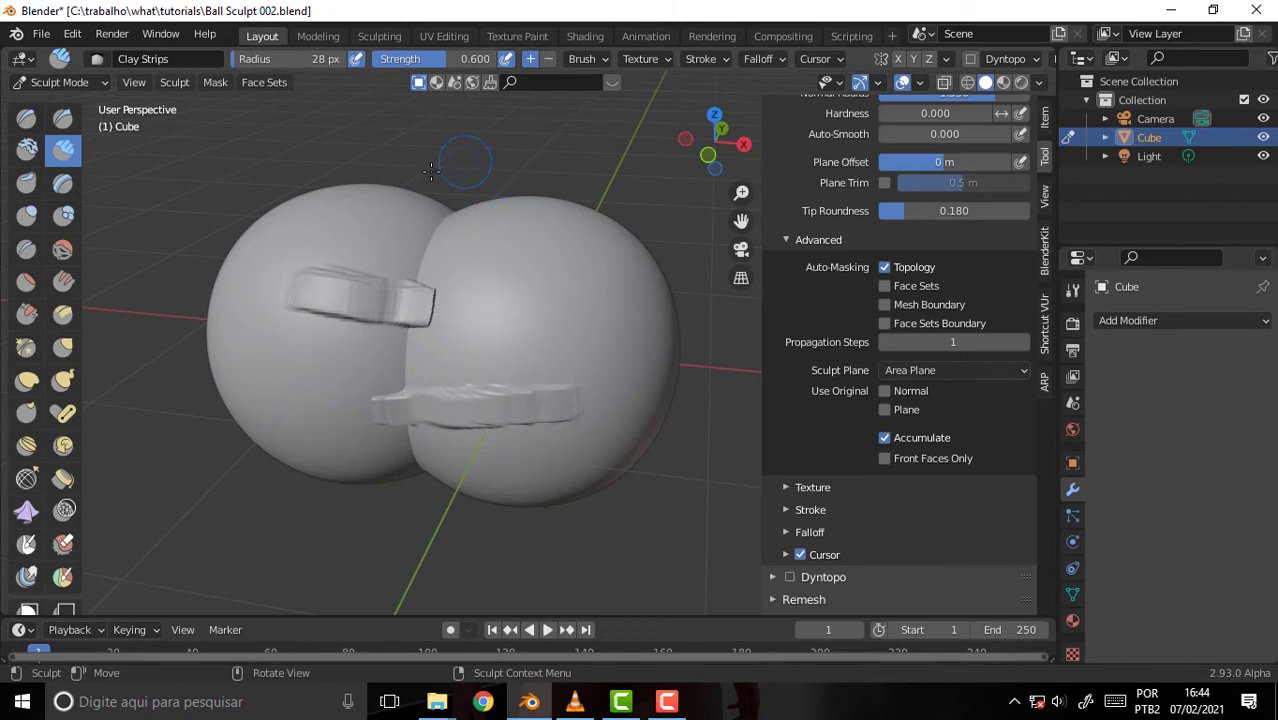
Use a 205 px Grab brush to pull the upper strip's right end down and left
{"action": "left_click", "coordinate": [64, 347]}
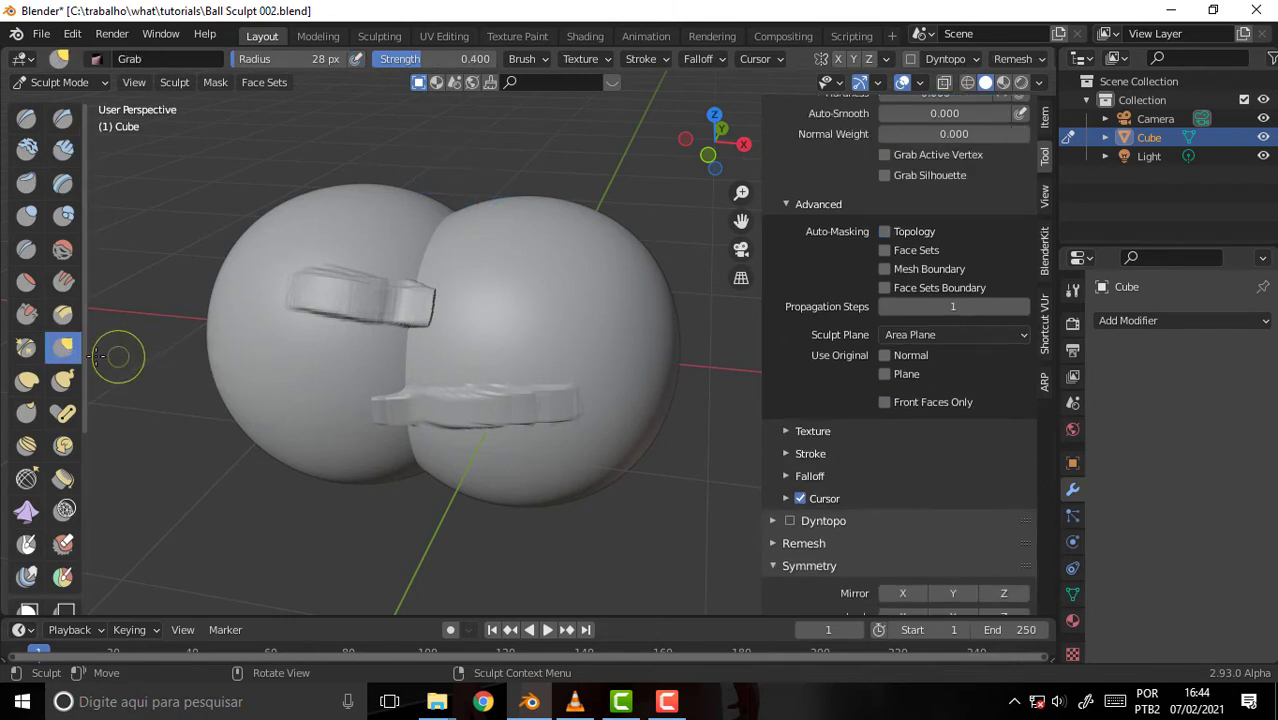
{"action": "key", "text": "f"}
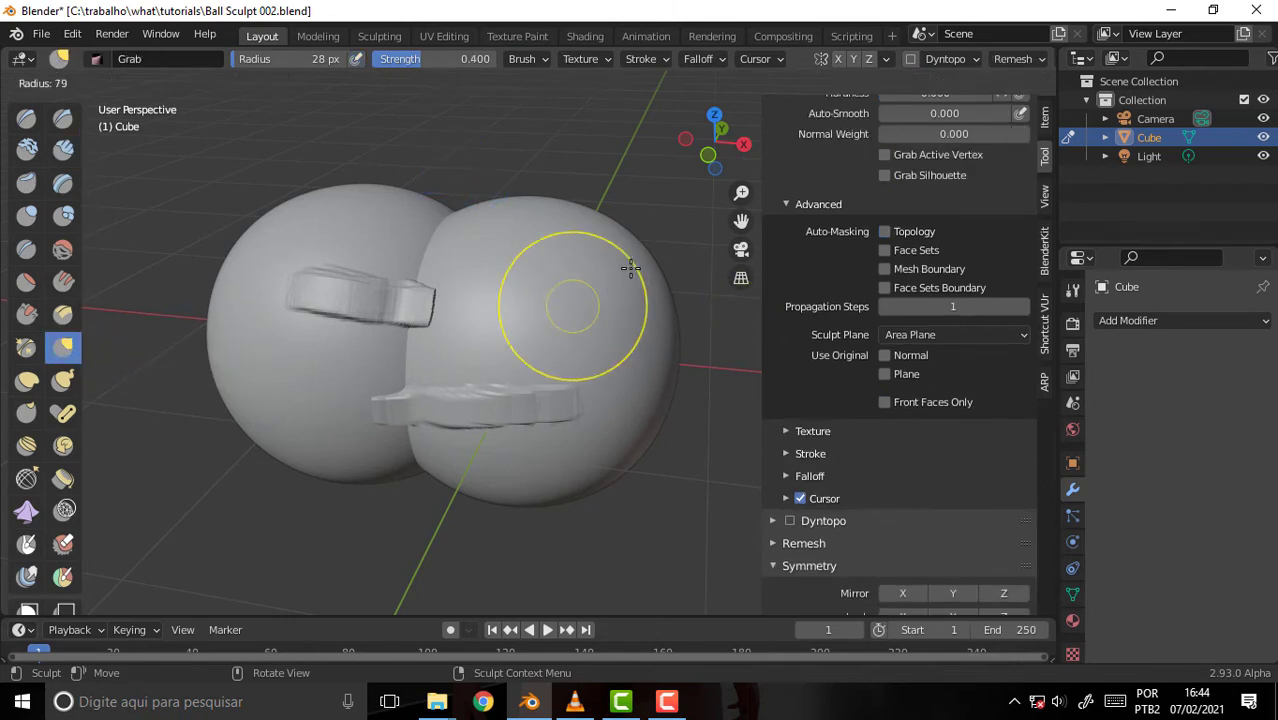
{"action": "left_click", "coordinate": [770, 236]}
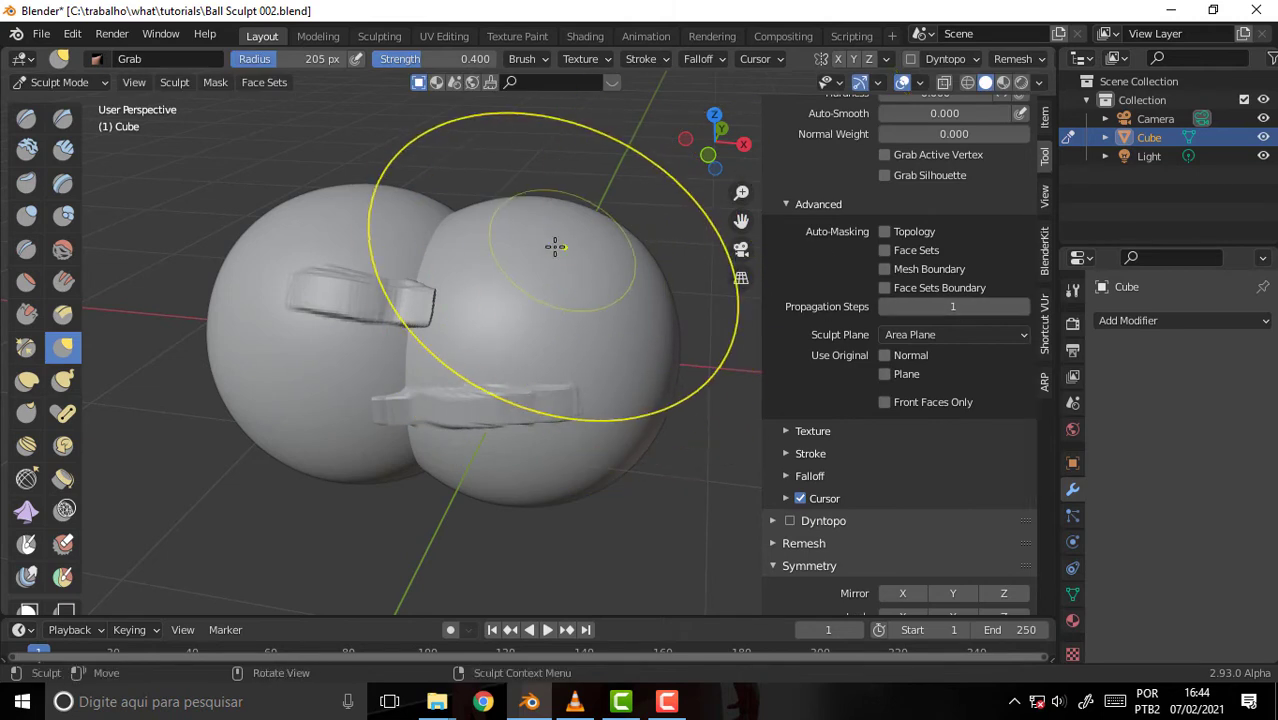
{"action": "mouse_move", "coordinate": [556, 214]}
{"action": "left_mouse_down"}
{"action": "mouse_move", "coordinate": [468, 363]}
{"action": "mouse_move", "coordinate": [403, 235]}
{"action": "left_mouse_up"}
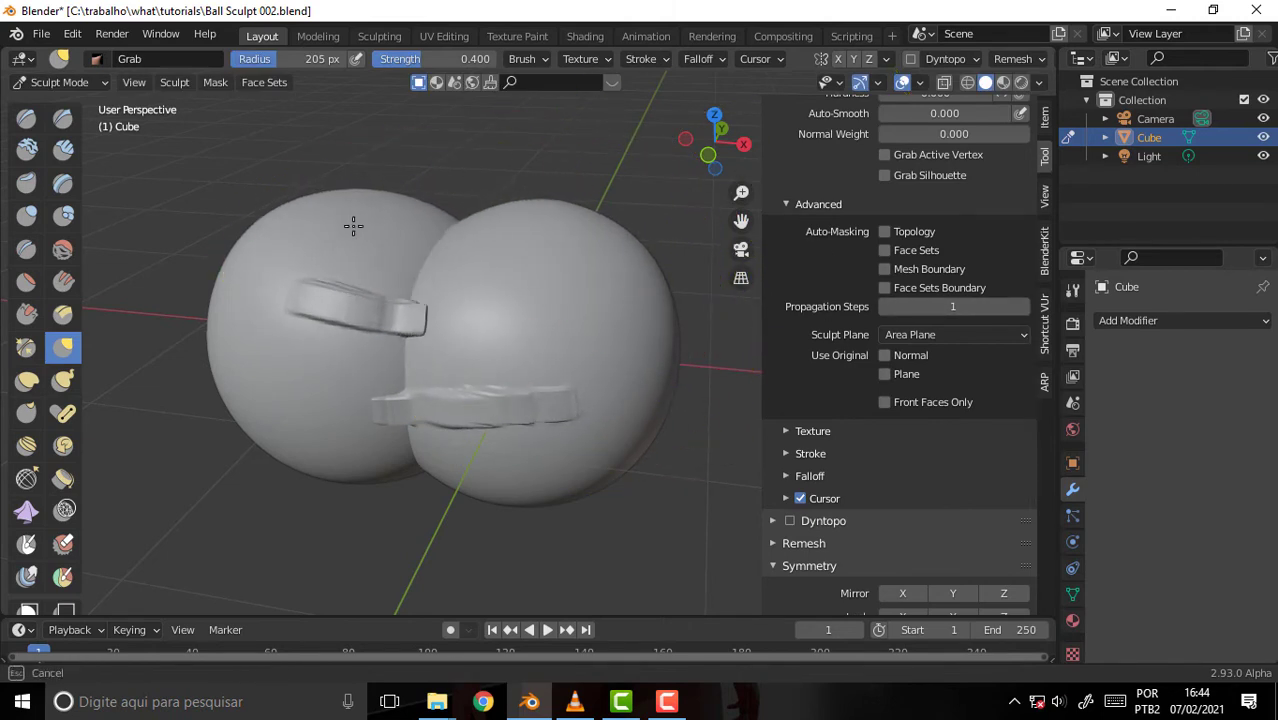
{"action": "left_click_drag", "start_coordinate": [403, 235], "coordinate": [359, 245]}
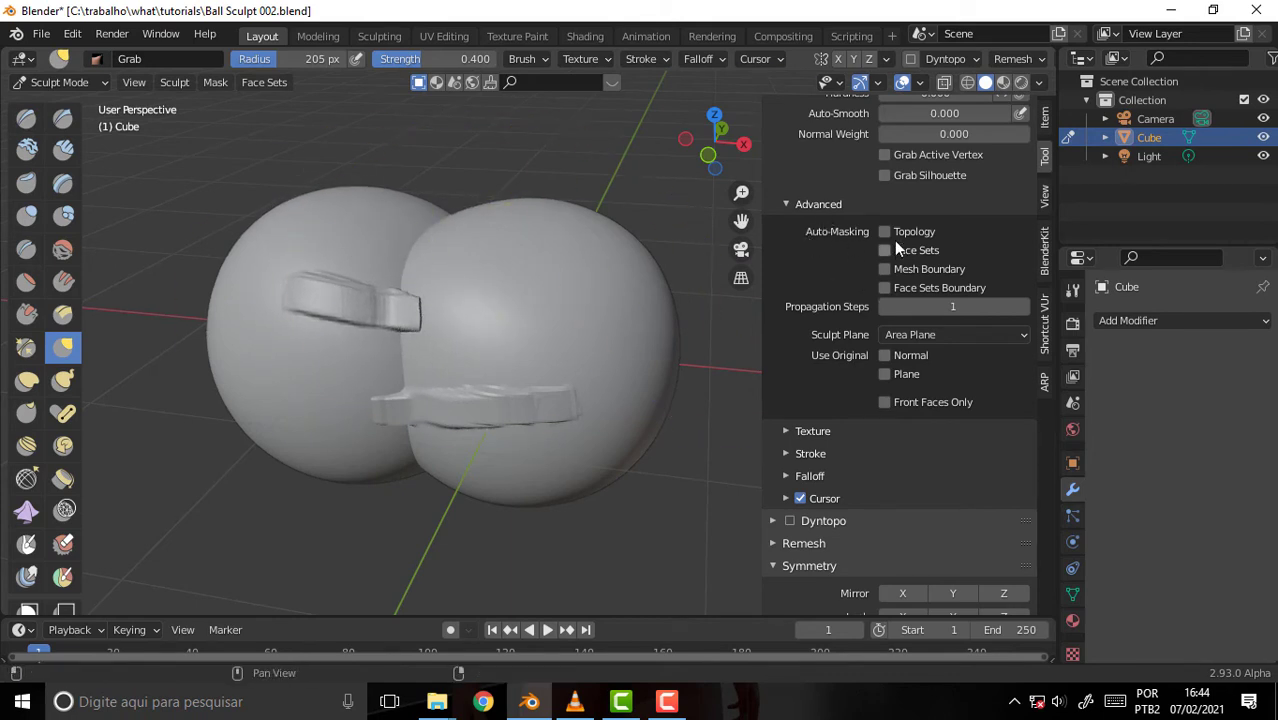
Turn on Topology auto-masking, then grab the upper strip, the right sphere's surface, and the lower strip
{"action": "left_click", "coordinate": [884, 231]}
{"action": "mouse_move", "coordinate": [442, 242]}
{"action": "left_mouse_down"}
{"action": "mouse_move", "coordinate": [605, 296]}
{"action": "mouse_move", "coordinate": [605, 308]}
{"action": "mouse_move", "coordinate": [562, 314]}
{"action": "mouse_move", "coordinate": [608, 334]}
{"action": "mouse_move", "coordinate": [451, 255]}
{"action": "mouse_move", "coordinate": [288, 228]}
{"action": "mouse_move", "coordinate": [342, 205]}
{"action": "mouse_move", "coordinate": [410, 263]}
{"action": "left_mouse_up"}
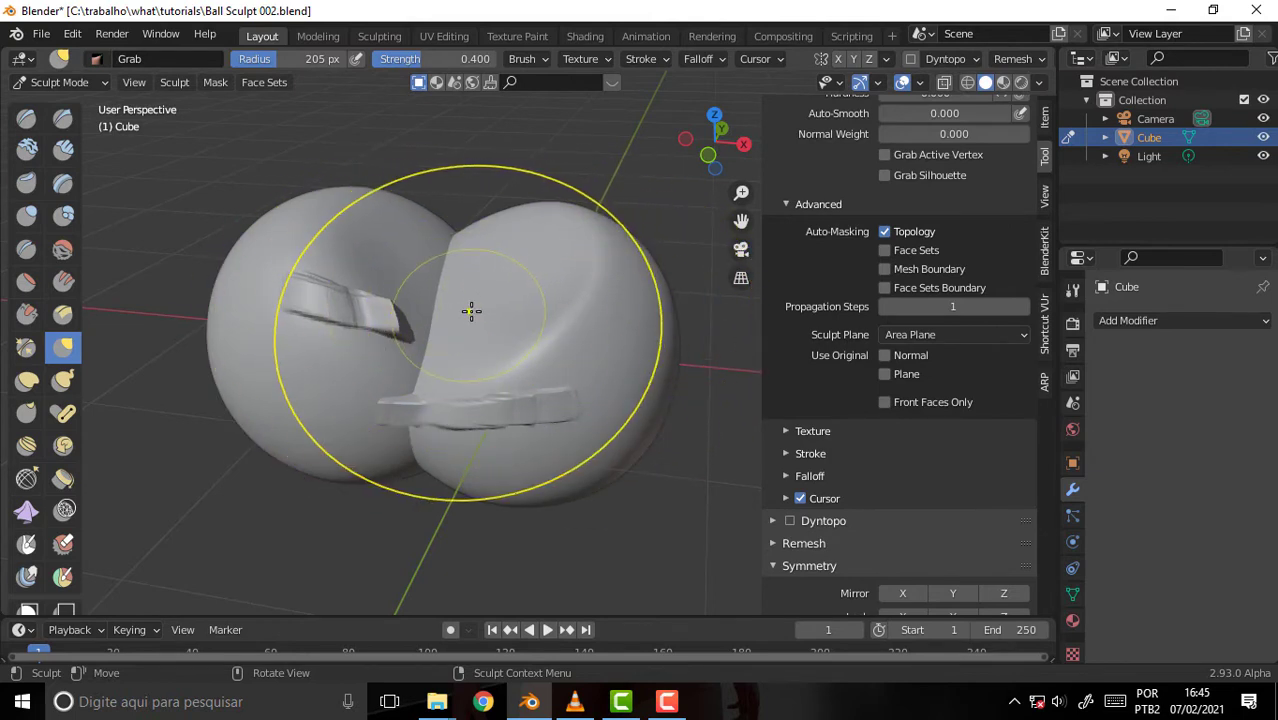
{"action": "left_click_drag", "start_coordinate": [523, 316], "coordinate": [485, 211]}
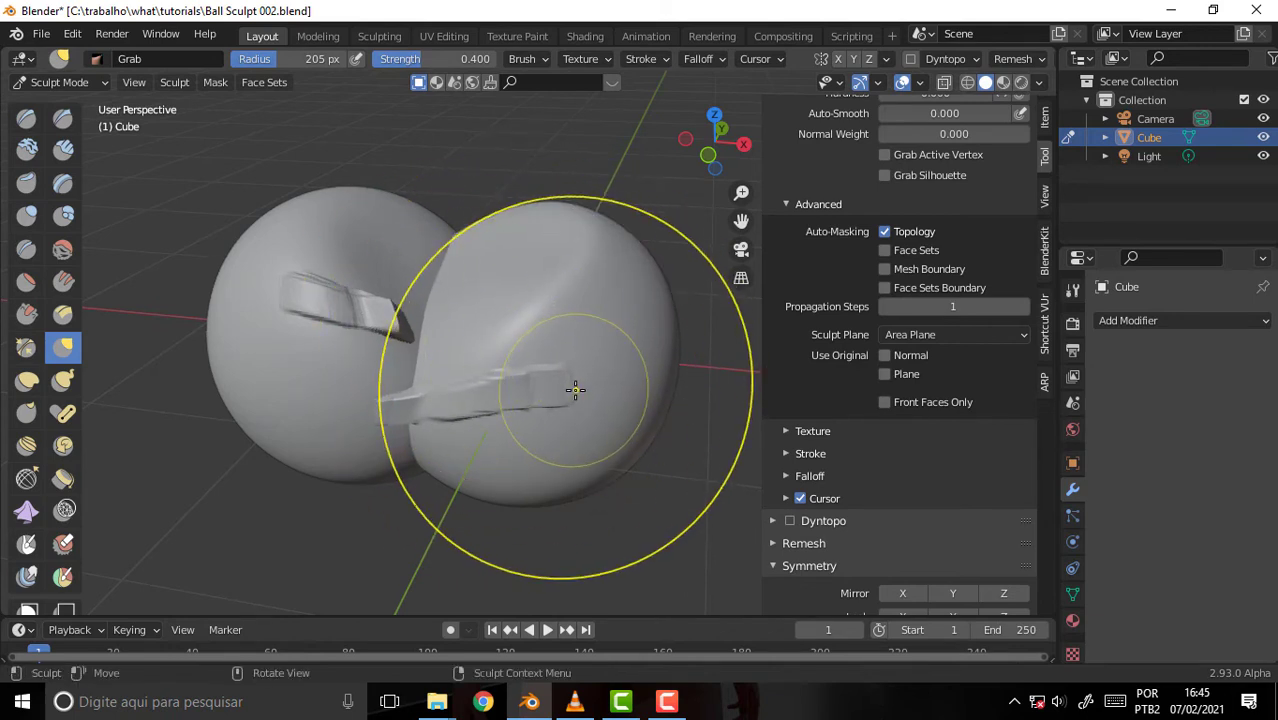
{"action": "left_click_drag", "start_coordinate": [575, 390], "coordinate": [571, 337]}
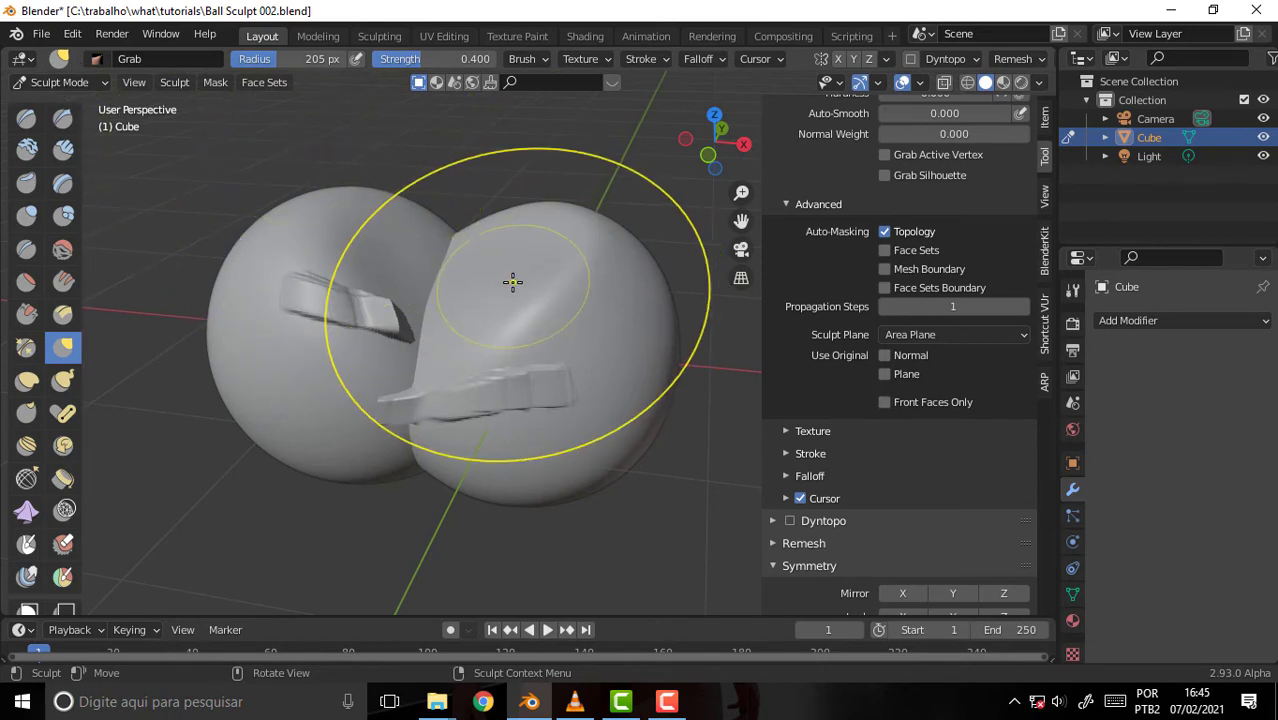
Set the voxel size to 0.0315 and voxel-remesh the spheres and strips into one surface
{"action": "key", "text": "shift"}
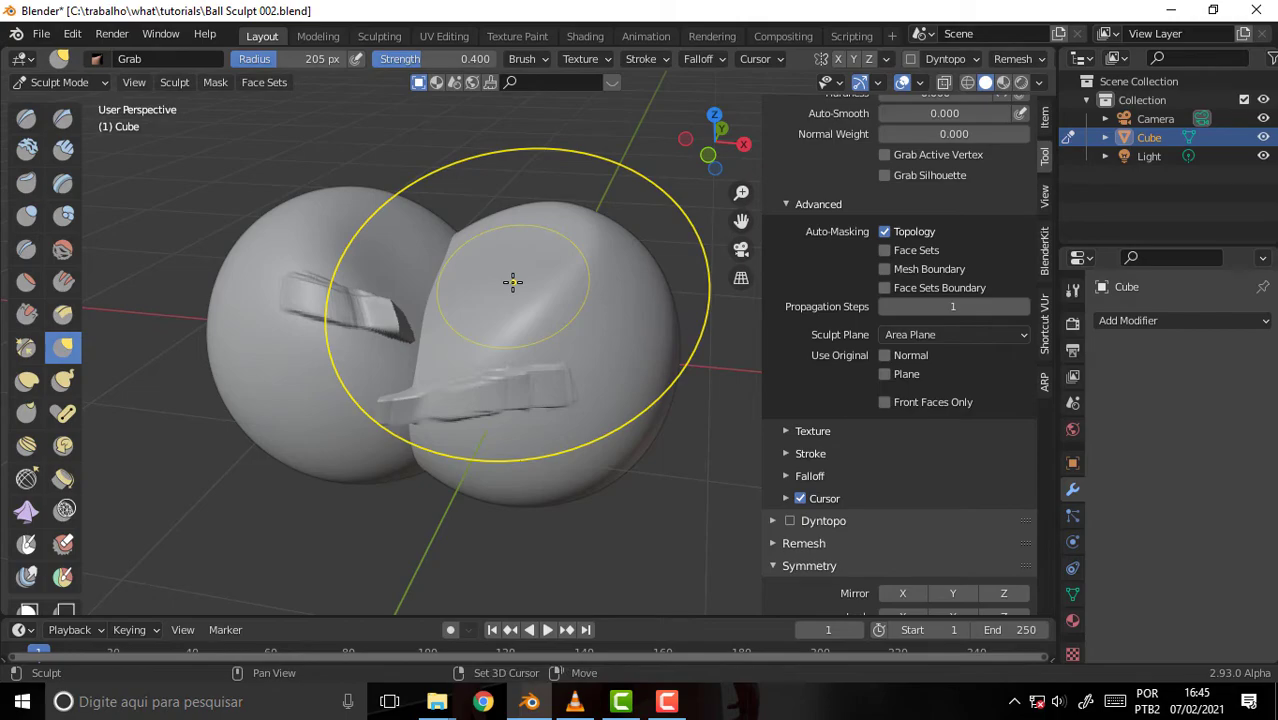
{"action": "key", "text": "r"}
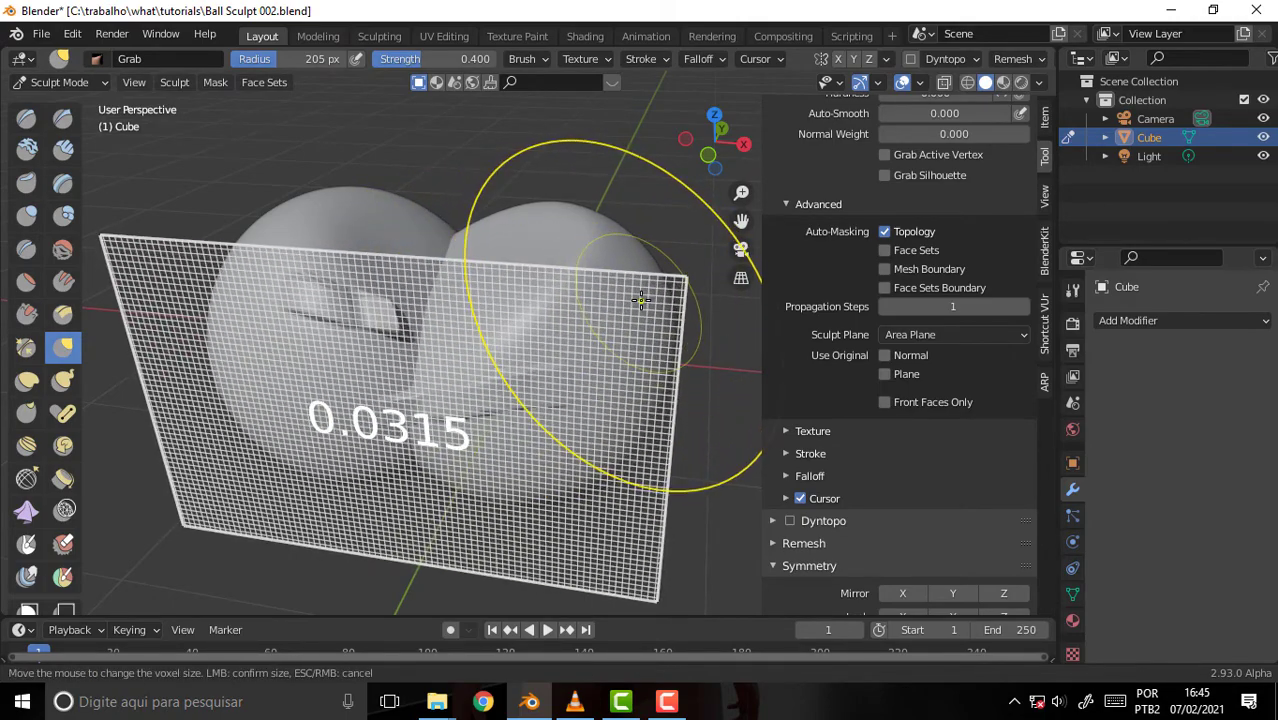
{"action": "left_click", "coordinate": [641, 300]}
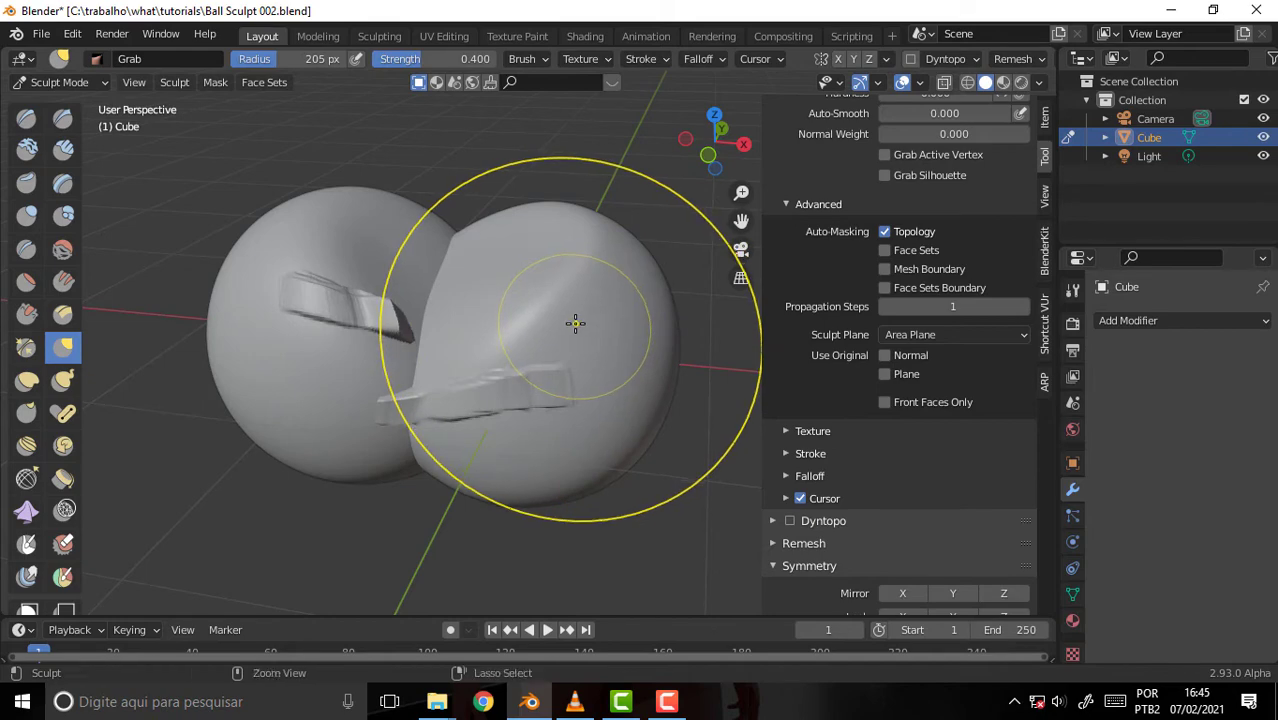
{"action": "key", "text": "ctrl+r"}
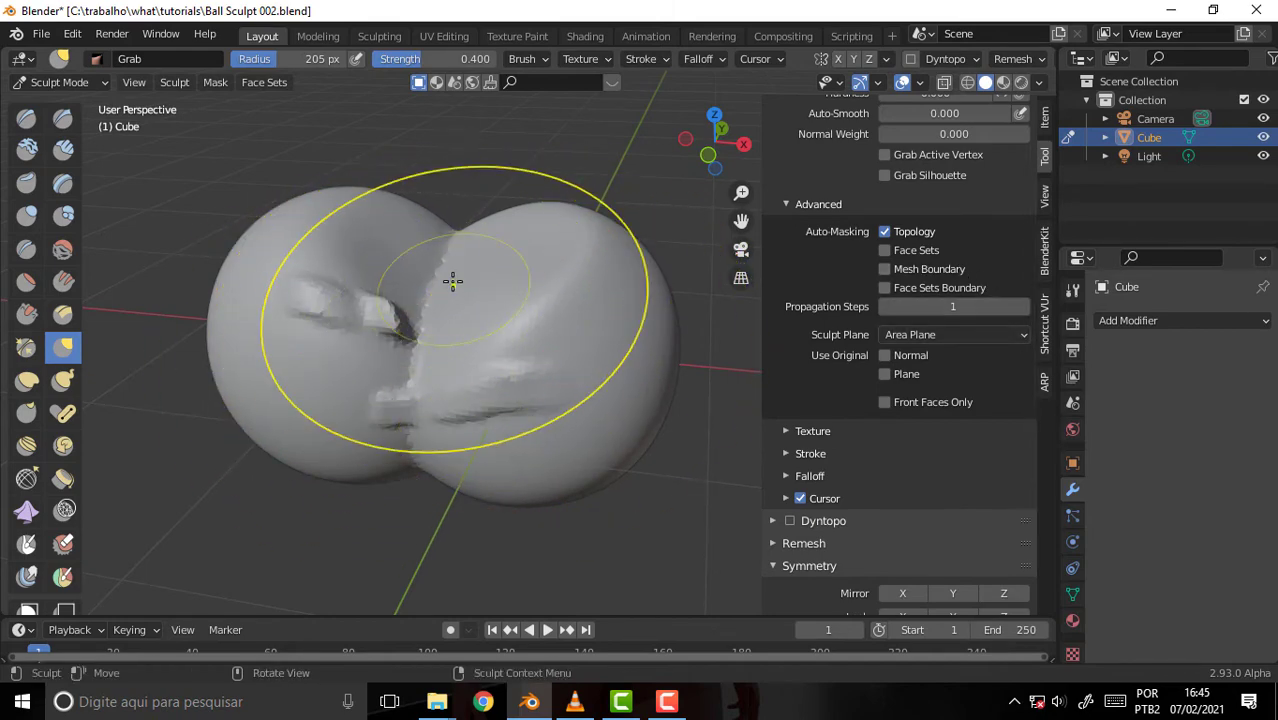
Grab-pull the seam area and the right sphere's lower part, then set the brush radius to 20 px
{"action": "mouse_move", "coordinate": [450, 280]}
{"action": "left_mouse_down"}
{"action": "mouse_move", "coordinate": [484, 148]}
{"action": "mouse_move", "coordinate": [408, 228]}
{"action": "left_mouse_up"}
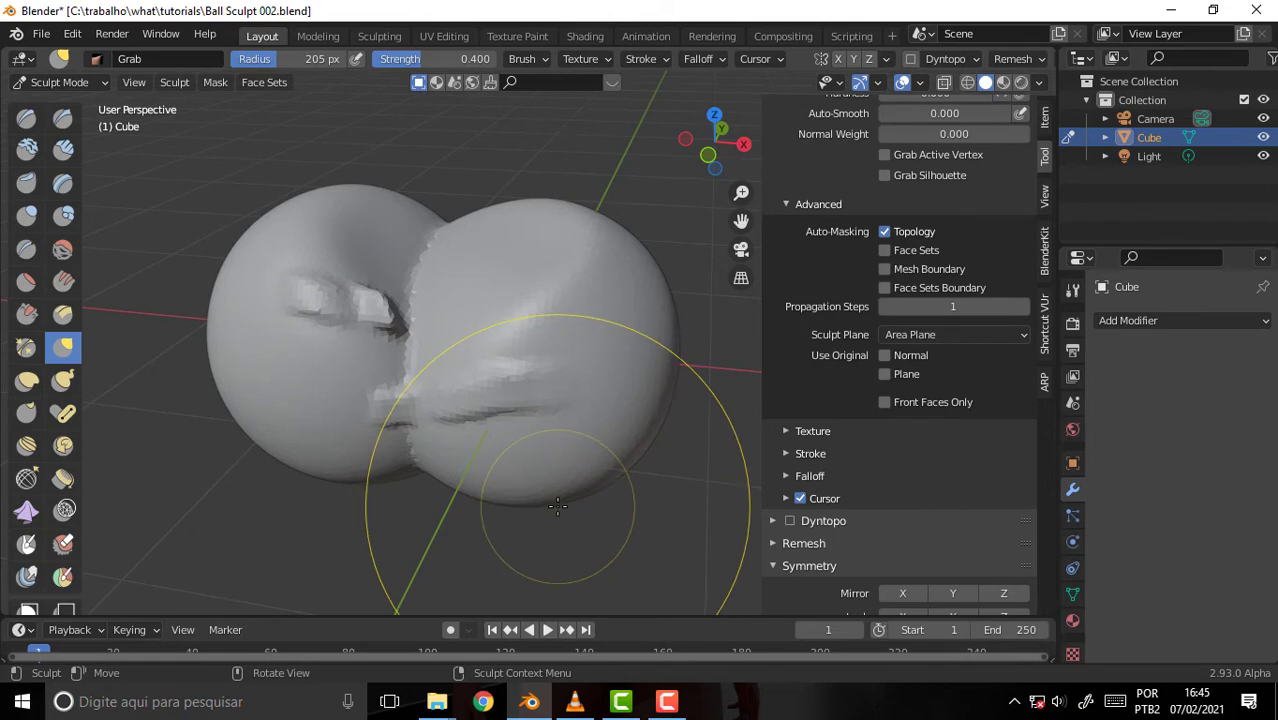
{"action": "mouse_move", "coordinate": [549, 367]}
{"action": "left_mouse_down"}
{"action": "mouse_move", "coordinate": [573, 416]}
{"action": "mouse_move", "coordinate": [577, 351]}
{"action": "mouse_move", "coordinate": [519, 391]}
{"action": "mouse_move", "coordinate": [556, 406]}
{"action": "mouse_move", "coordinate": [548, 451]}
{"action": "left_mouse_up"}
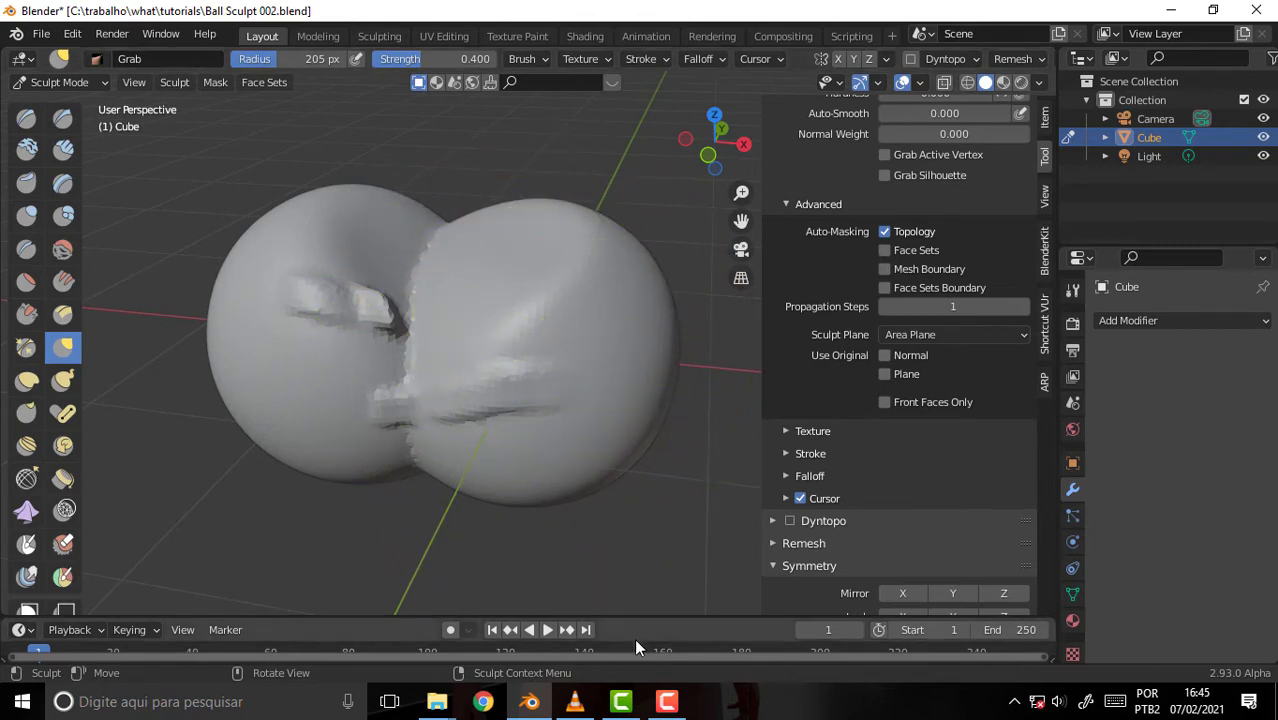
{"action": "key", "text": "f"}
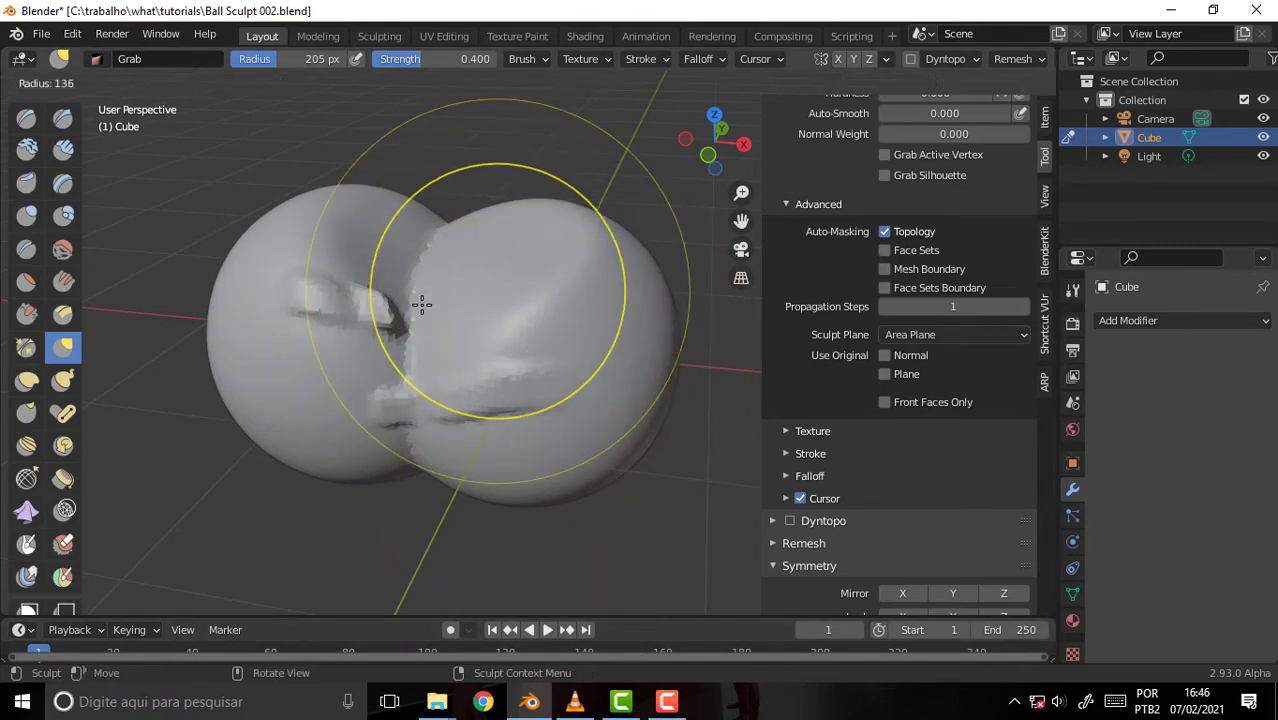
{"action": "left_click", "coordinate": [478, 291]}
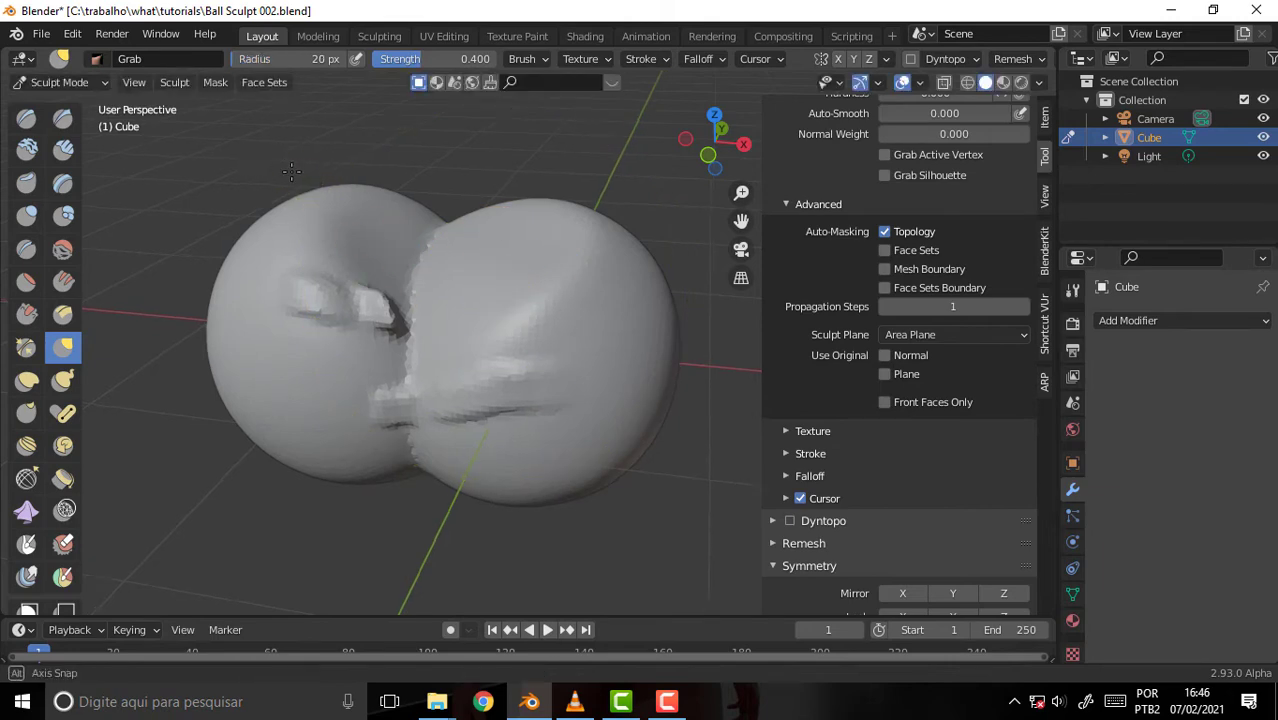
{"action": "mouse_move", "coordinate": [291, 172]}
{"action": "middle_mouse_down"}
{"action": "mouse_move", "coordinate": [266, 201]}
{"action": "mouse_move", "coordinate": [464, 334]}
{"action": "middle_mouse_up"}
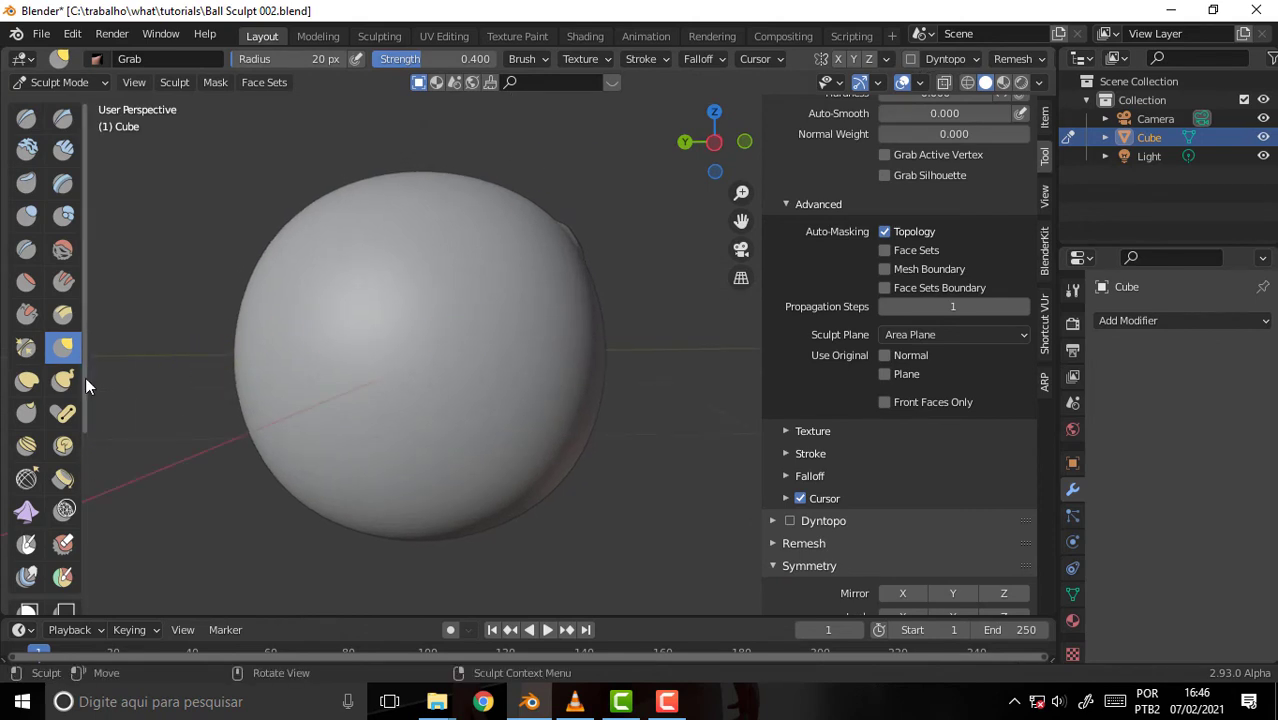
Using Draw Face Sets, paint a green patch, widen the magenta set, and add a teal ring
{"action": "left_click_drag", "start_coordinate": [85, 377], "coordinate": [83, 590]}
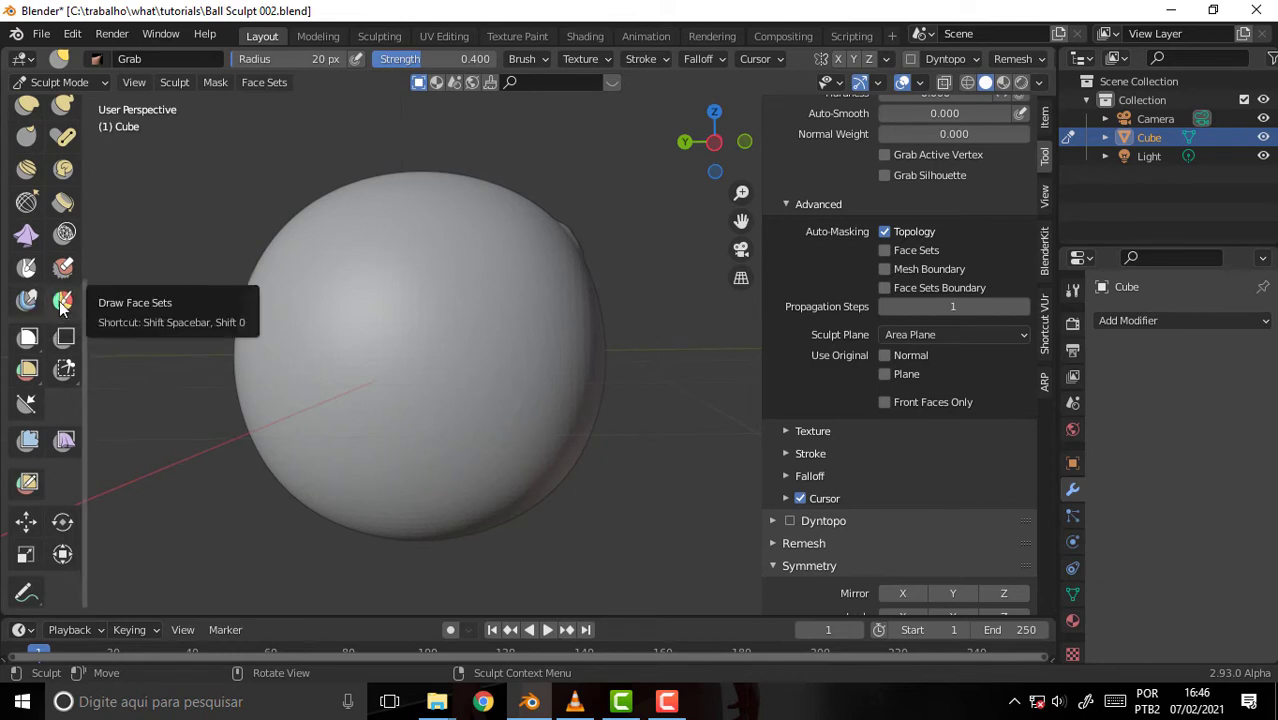
{"action": "left_click", "coordinate": [61, 304]}
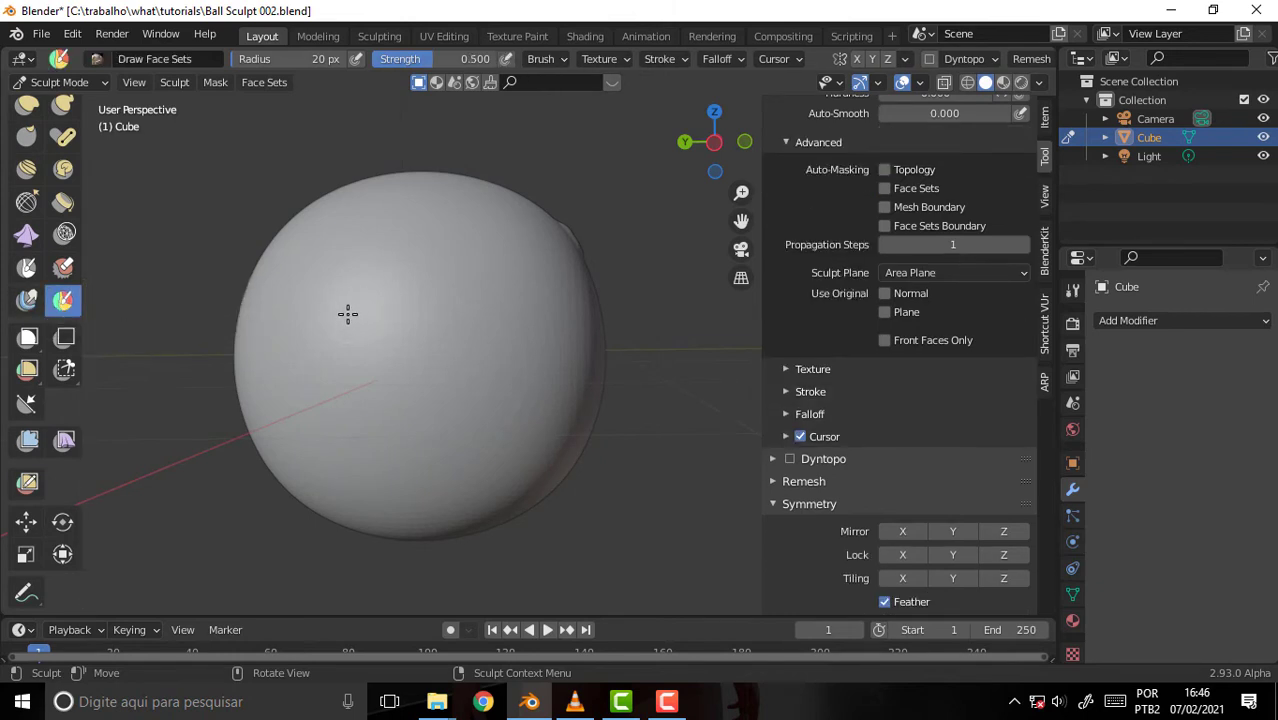
{"action": "left_click_drag", "start_coordinate": [347, 314], "coordinate": [328, 312]}
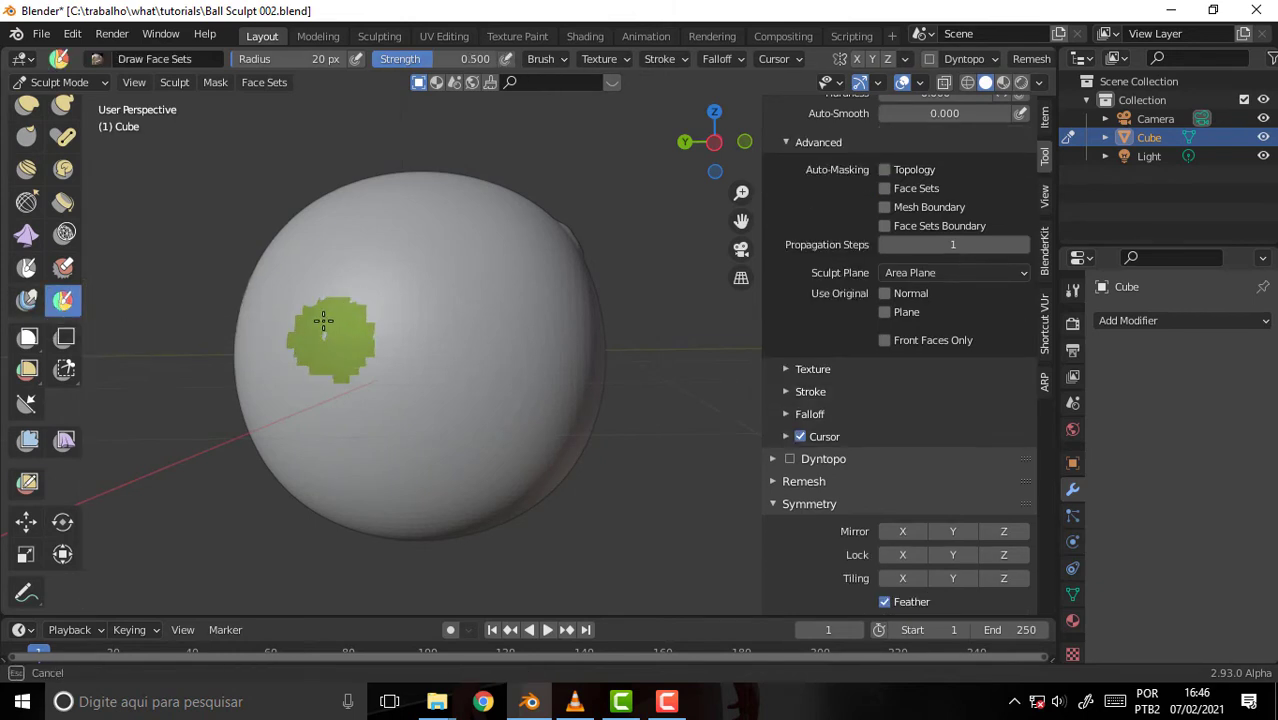
{"action": "mouse_move", "coordinate": [328, 346]}
{"action": "left_mouse_down"}
{"action": "mouse_move", "coordinate": [357, 334]}
{"action": "mouse_move", "coordinate": [355, 291]}
{"action": "mouse_move", "coordinate": [262, 330]}
{"action": "left_mouse_up"}
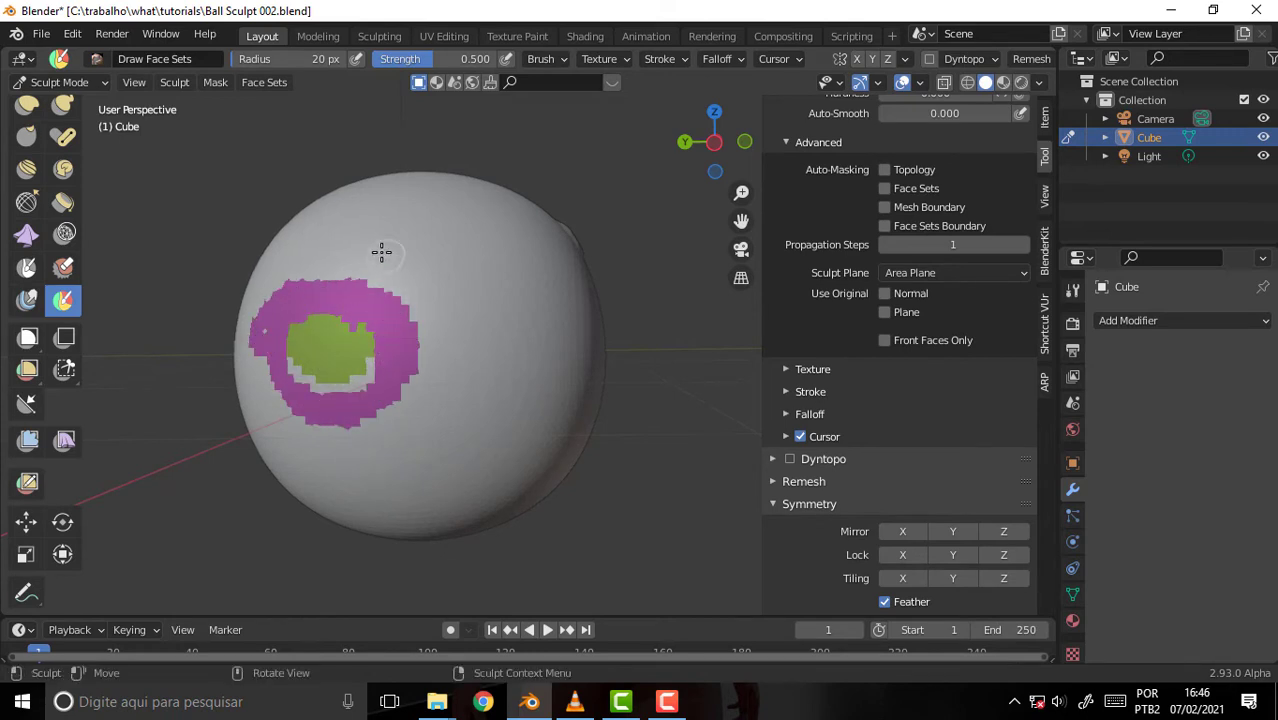
{"action": "mouse_move", "coordinate": [345, 250]}
{"action": "left_mouse_down"}
{"action": "mouse_move", "coordinate": [453, 369]}
{"action": "mouse_move", "coordinate": [302, 272]}
{"action": "left_mouse_up"}
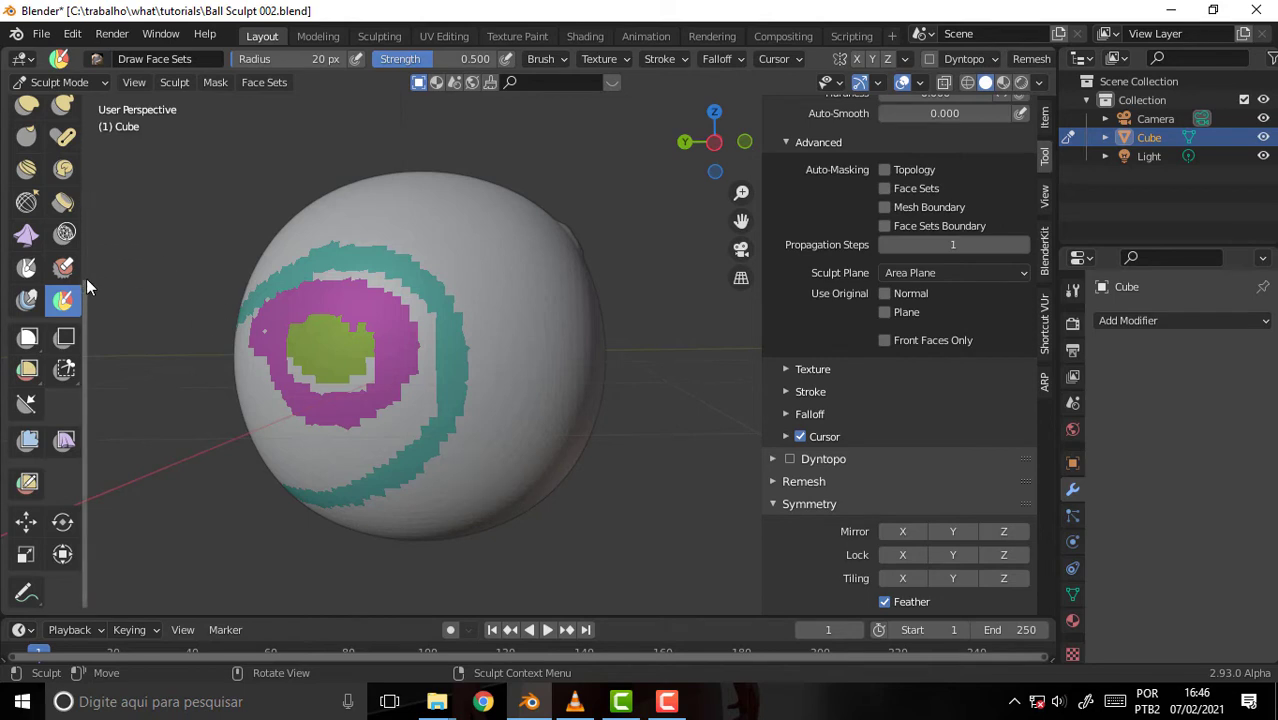
Open and close the Face Sets menu without running any operation
{"action": "left_click_drag", "start_coordinate": [85, 292], "coordinate": [97, 143]}
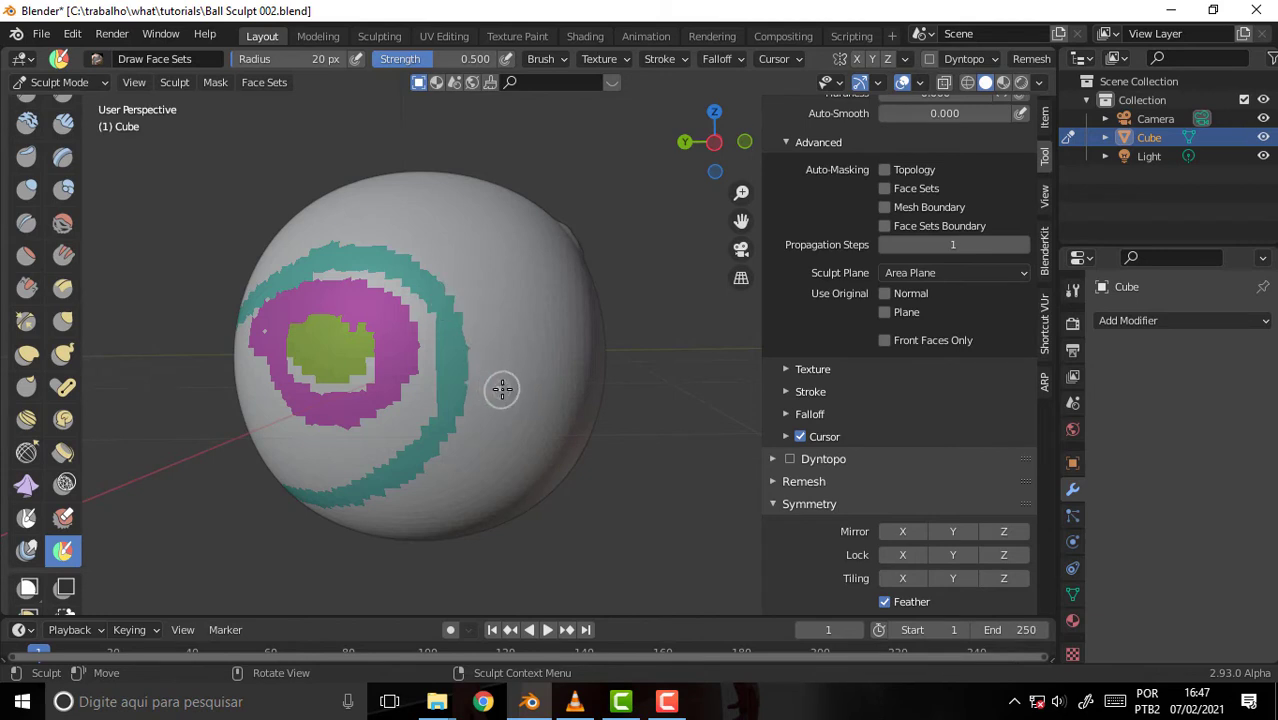
{"action": "left_click", "coordinate": [265, 84]}
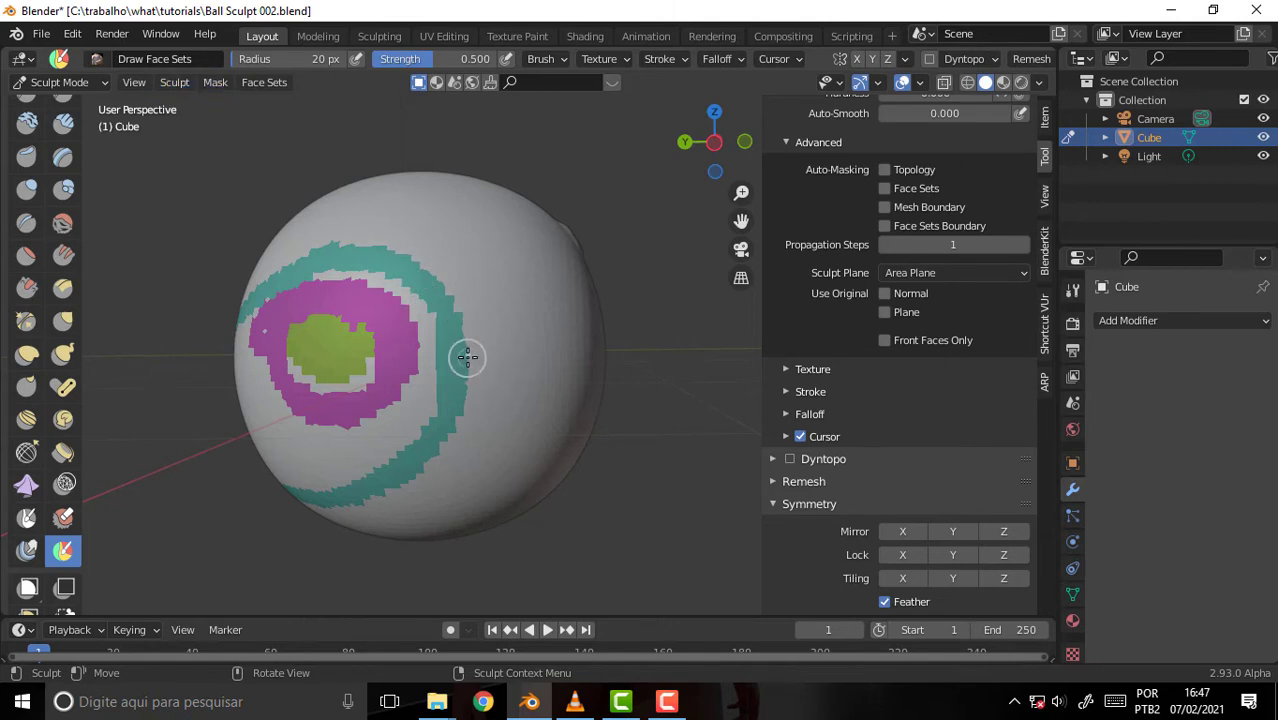
{"action": "left_click", "coordinate": [250, 84]}
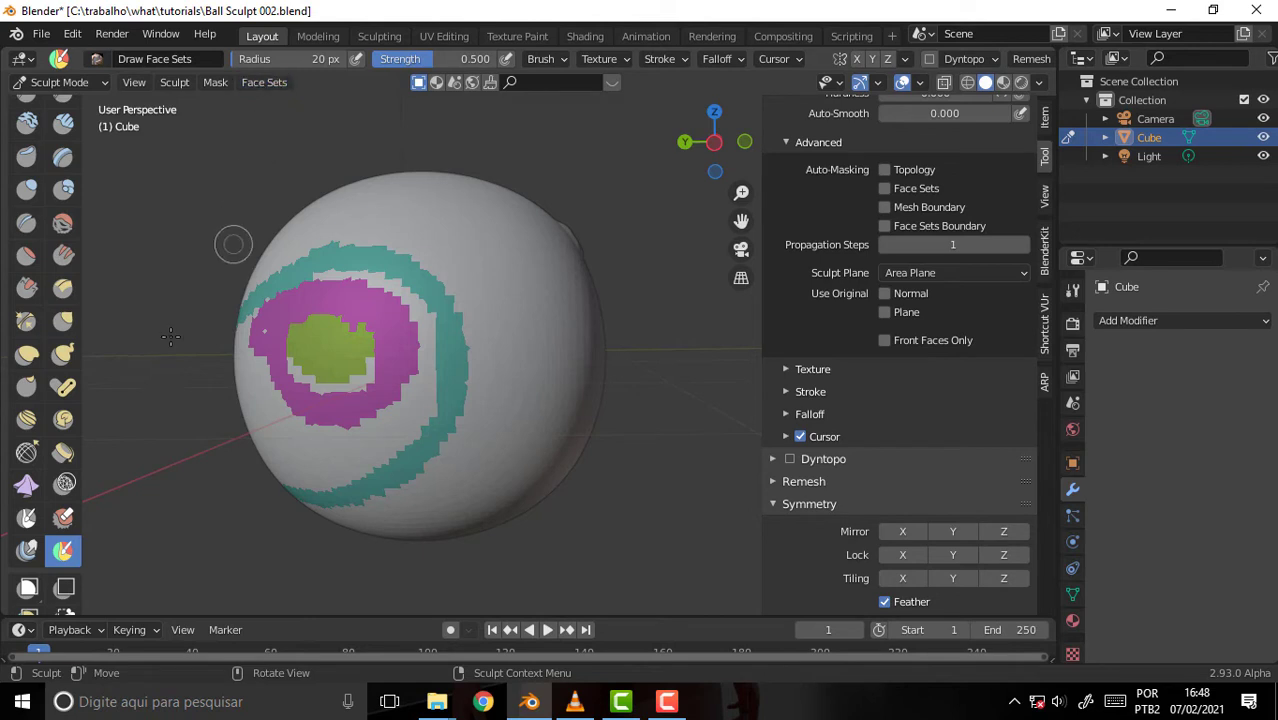
{"action": "left_click_drag", "start_coordinate": [86, 364], "coordinate": [93, 531]}
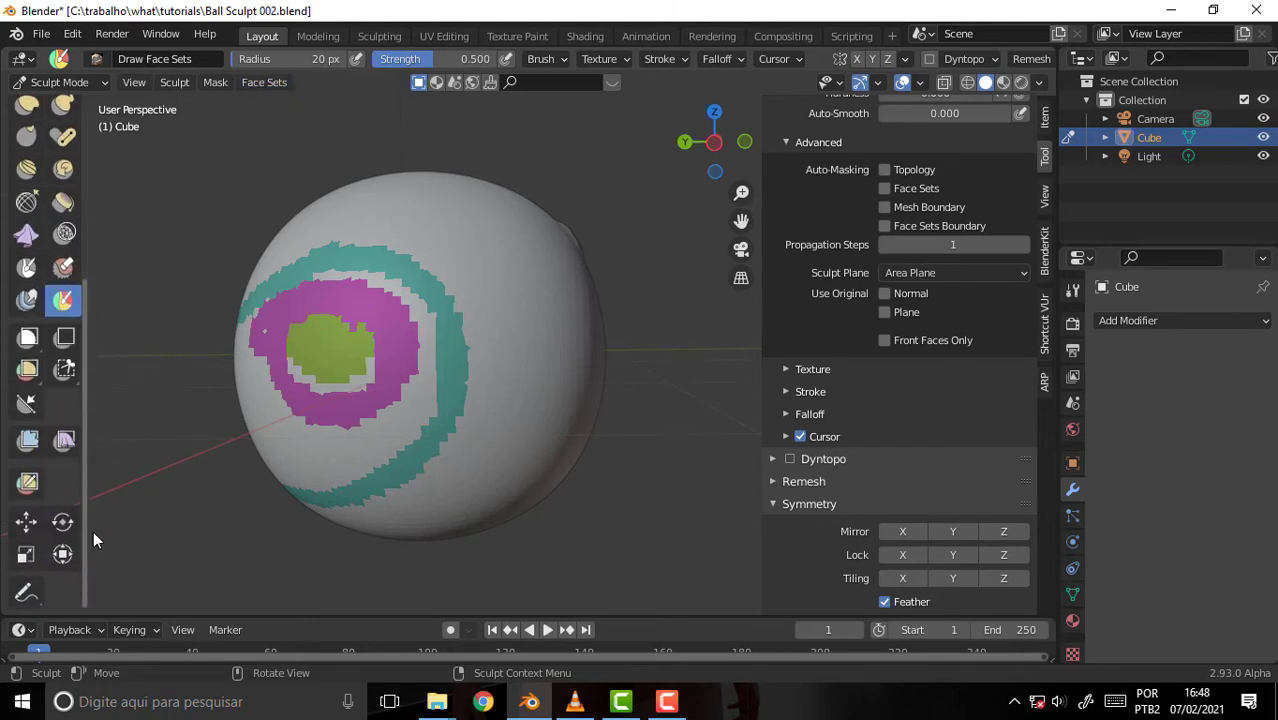
Test a Simplify brush stroke on the sphere, leaving the brush name unchanged
{"action": "left_click", "coordinate": [65, 238]}
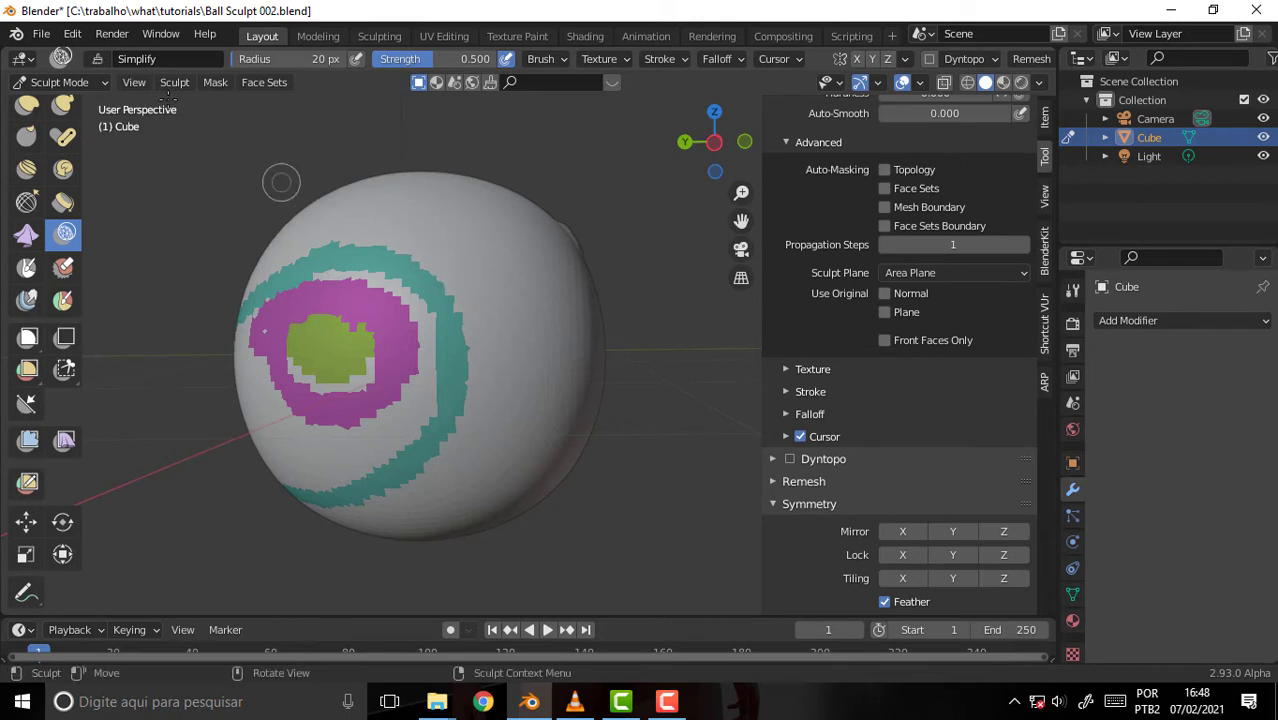
{"action": "left_click_drag", "start_coordinate": [445, 272], "coordinate": [415, 258]}
{"action": "left_click_drag", "start_coordinate": [465, 295], "coordinate": [186, 84]}
{"action": "left_click", "coordinate": [204, 57]}
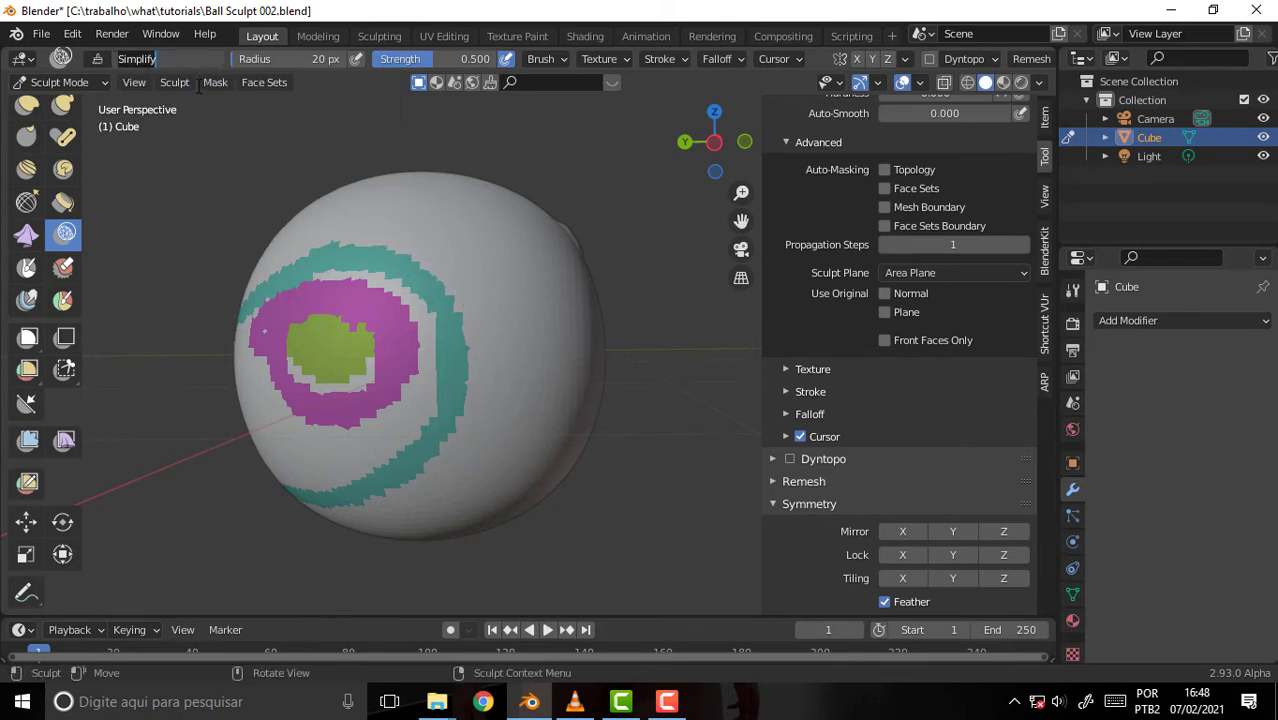
{"action": "key", "text": "Return"}
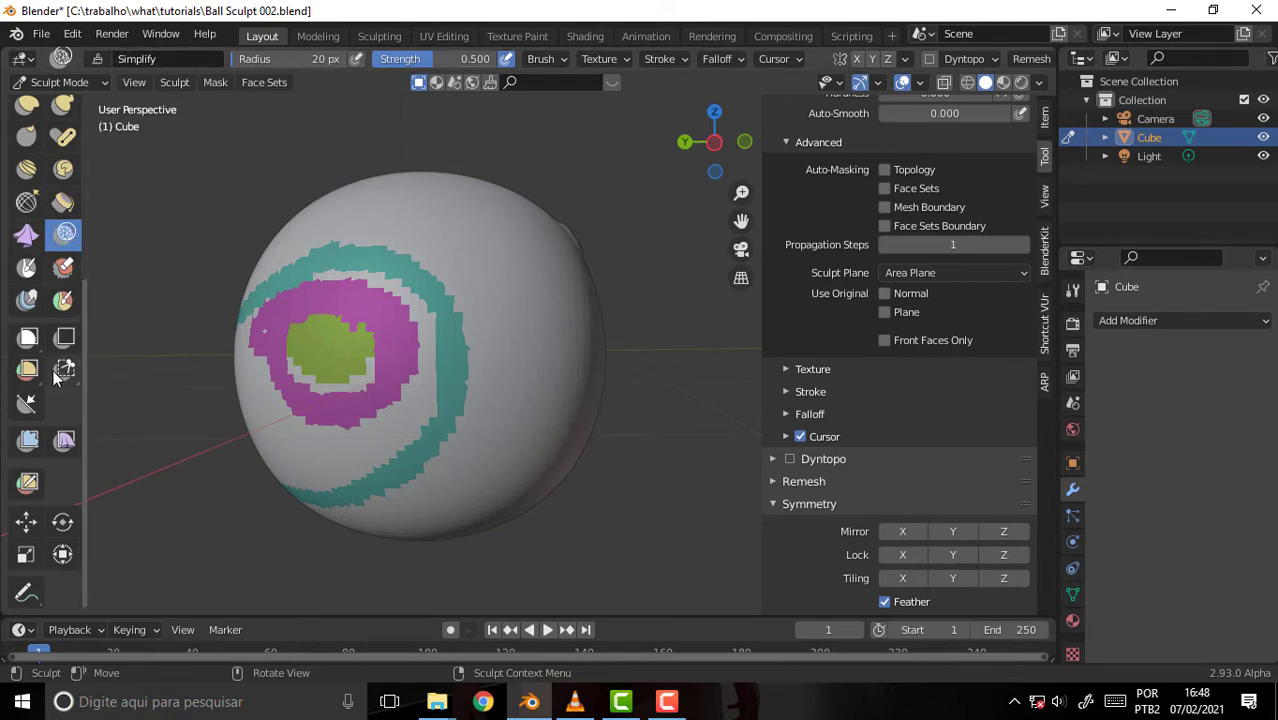
Apply a Mesh Filter set to Relax Face Sets over the sphere to smooth the borders
{"action": "left_click", "coordinate": [33, 437]}
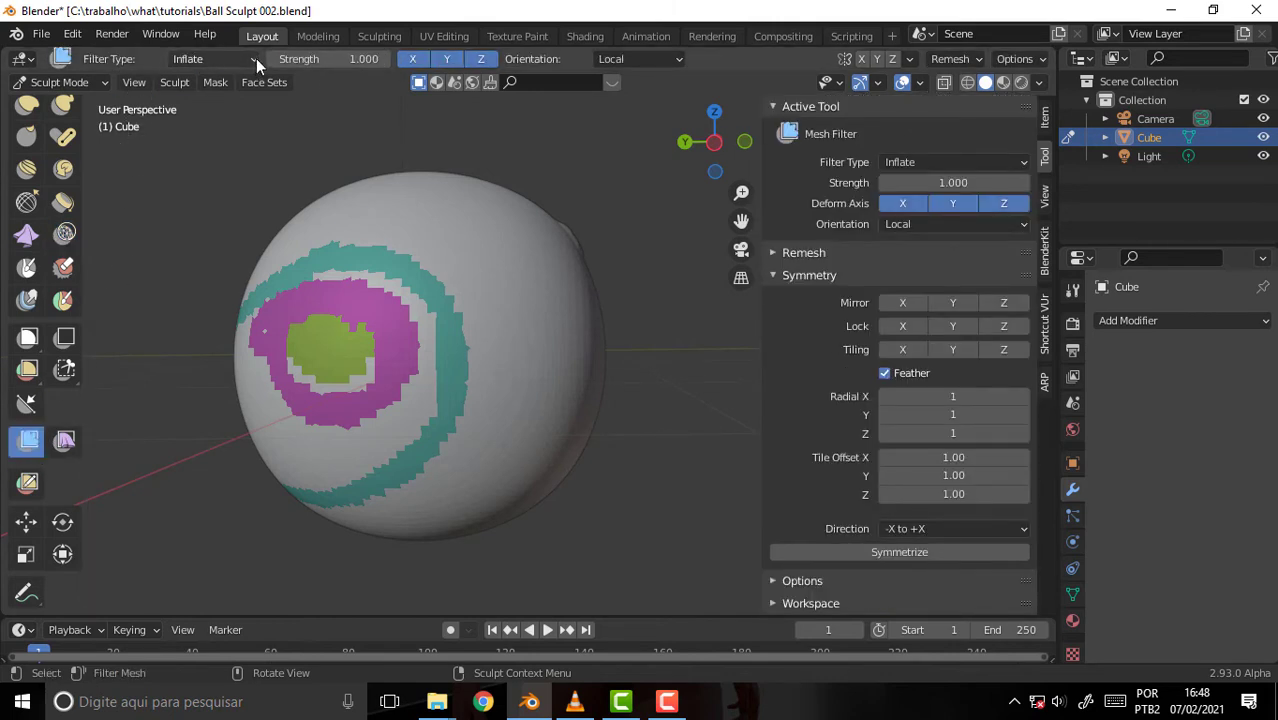
{"action": "left_click", "coordinate": [256, 58]}
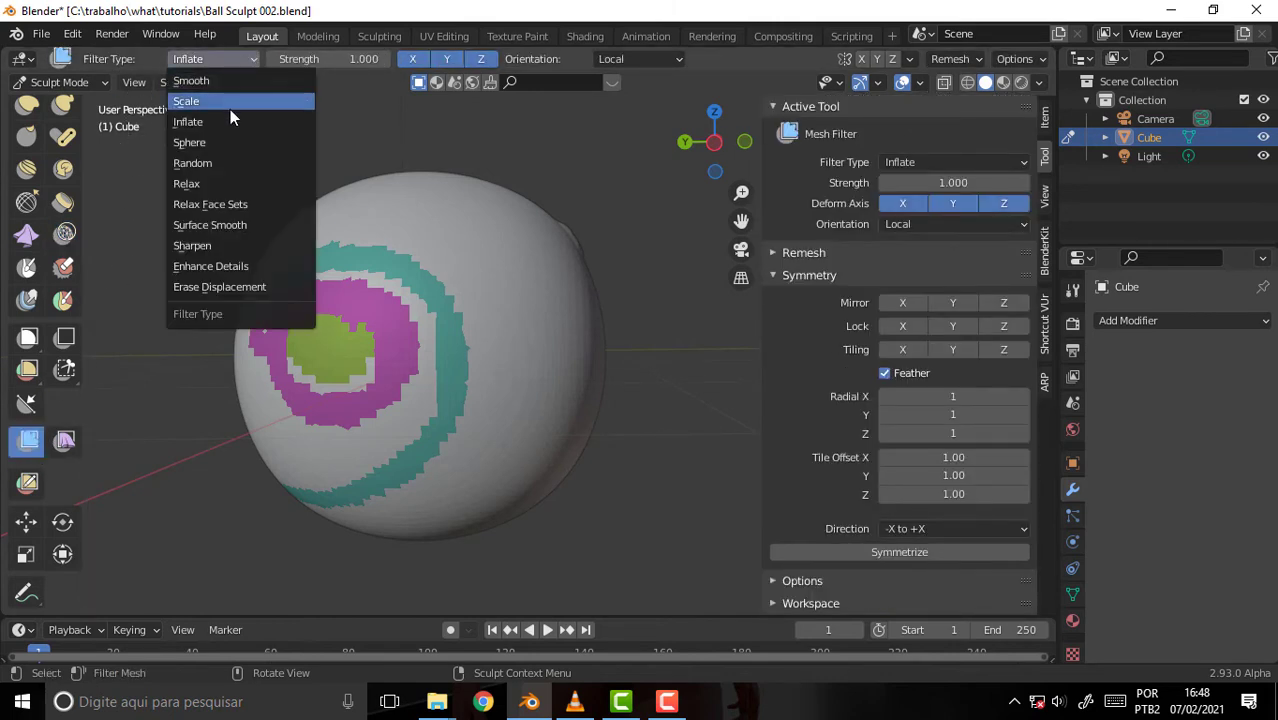
{"action": "left_click", "coordinate": [232, 204]}
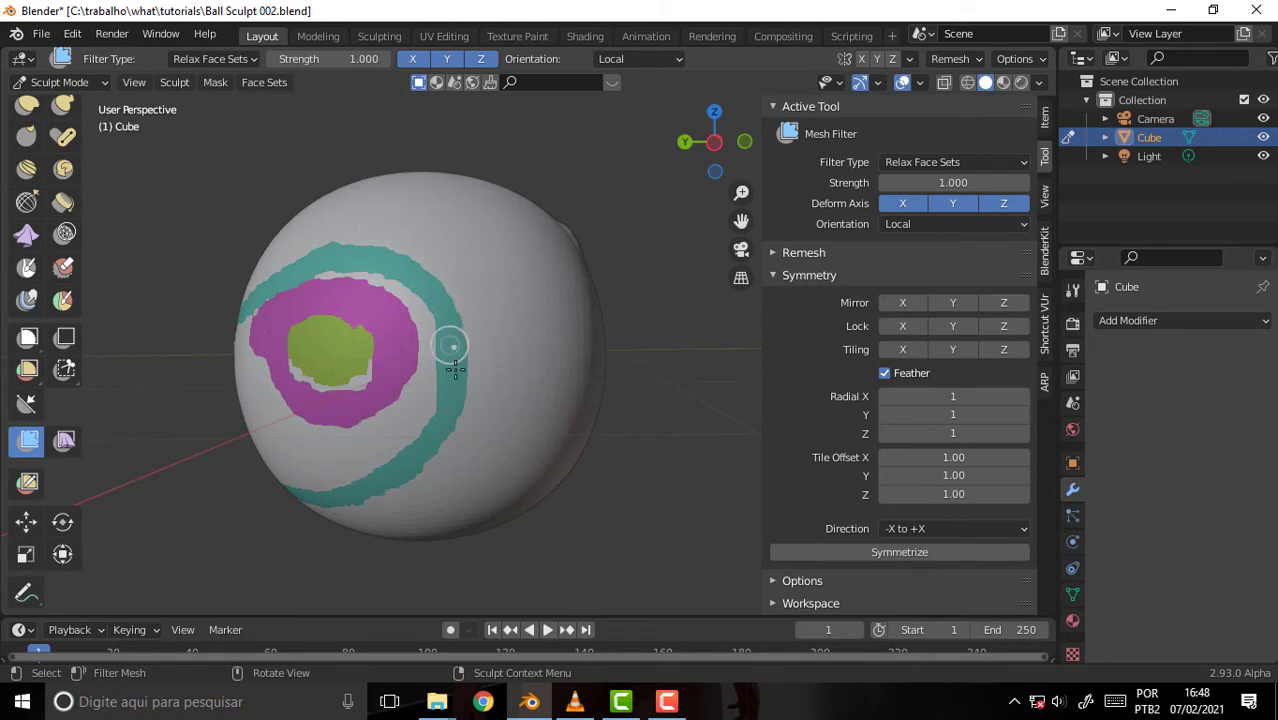
{"action": "left_click_drag", "start_coordinate": [455, 370], "coordinate": [334, 426]}
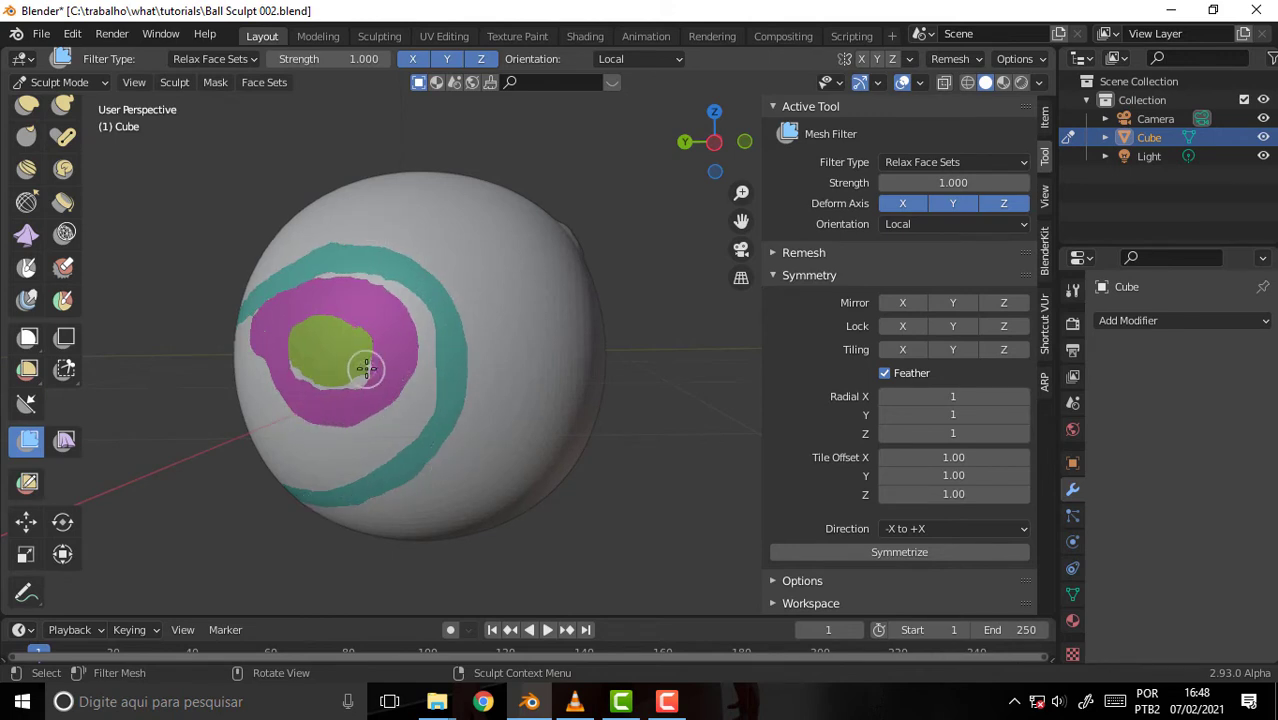
{"action": "left_click_drag", "start_coordinate": [398, 333], "coordinate": [475, 345]}
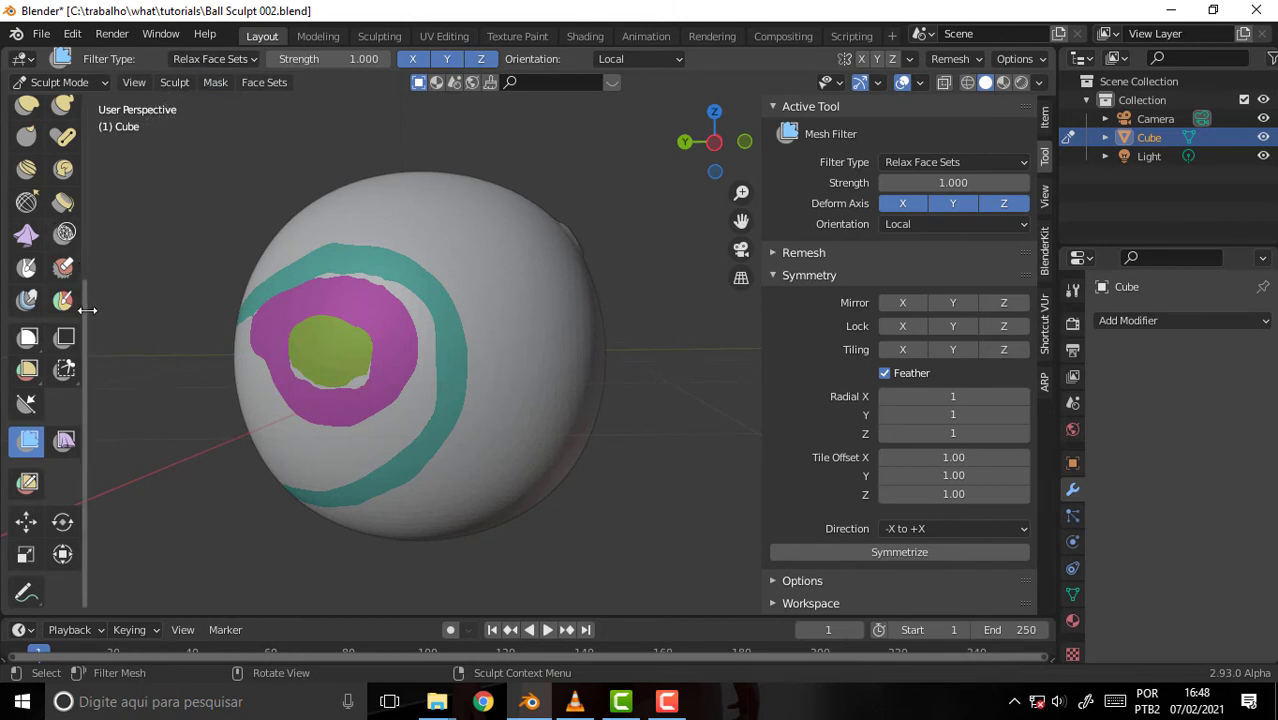
{"action": "left_click_drag", "start_coordinate": [84, 313], "coordinate": [80, 155]}
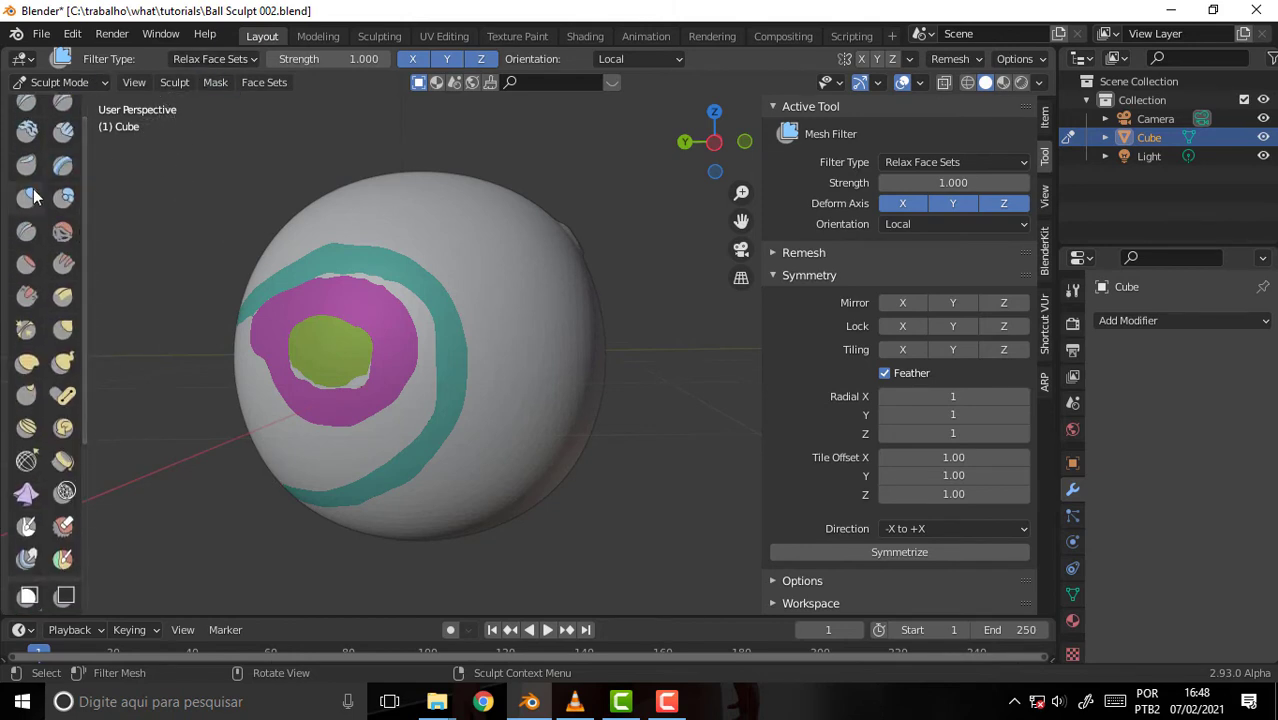
Set the Draw brush radius to 37 px and enable Face Sets auto-masking
{"action": "scroll", "coordinate": [63, 150], "scroll_direction": "up", "scroll_amount": 1}
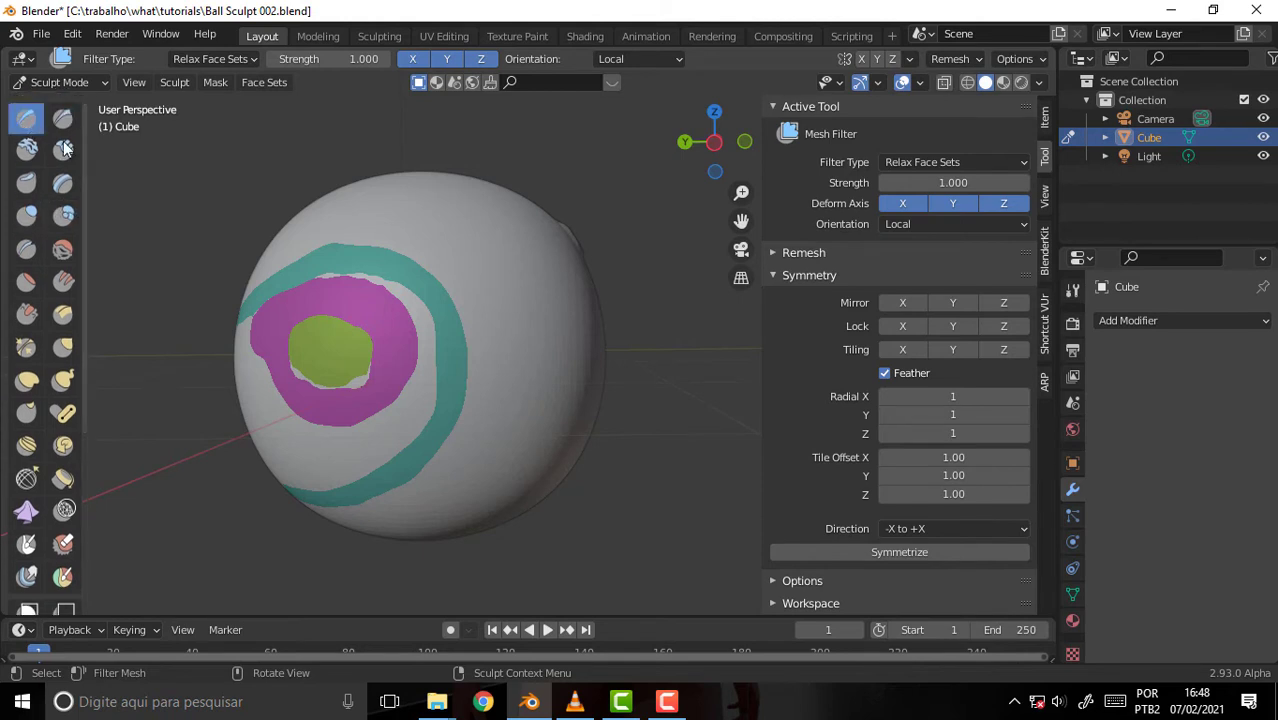
{"action": "key", "text": "f"}
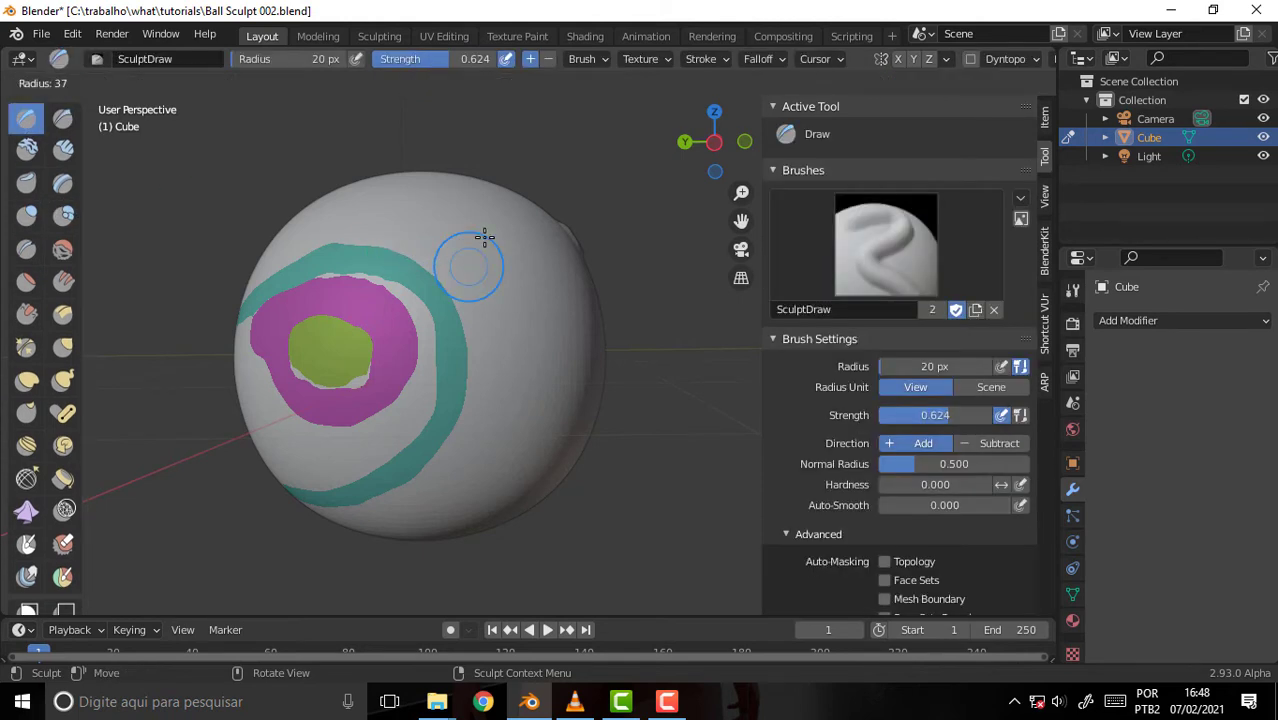
{"action": "left_click", "coordinate": [488, 241]}
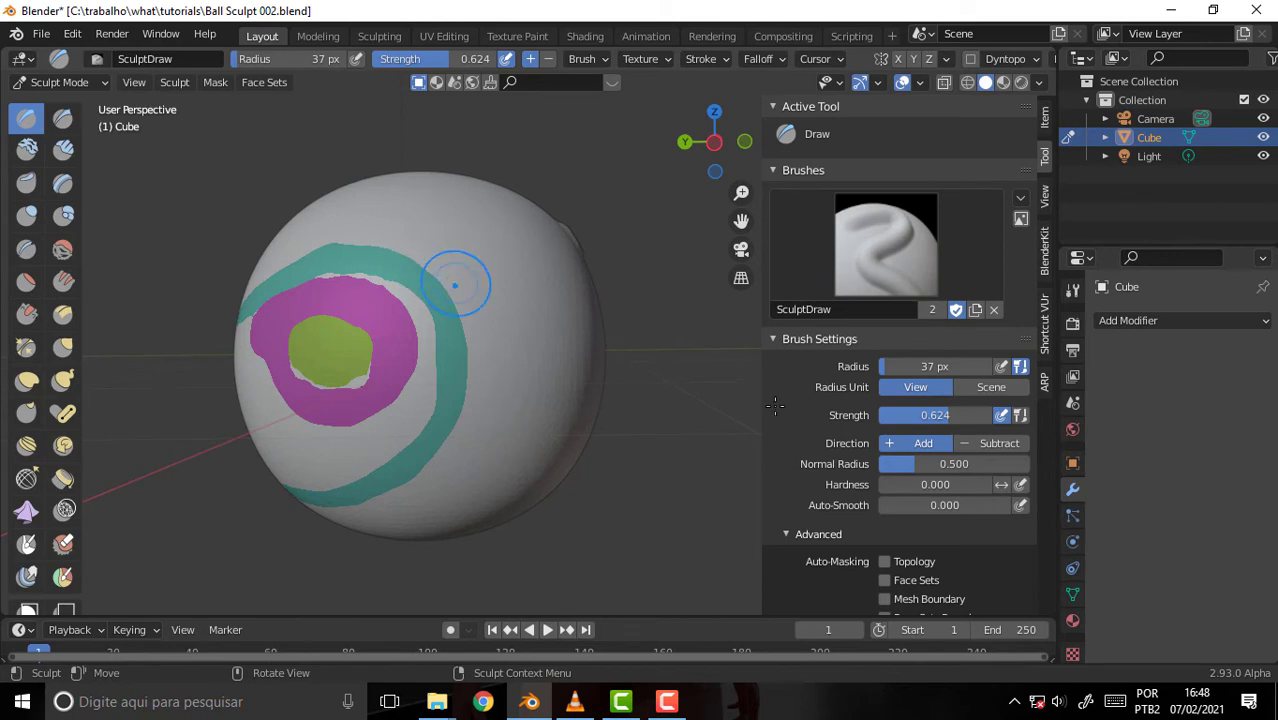
{"action": "scroll", "coordinate": [1036, 320], "scroll_direction": "down", "scroll_amount": 5}
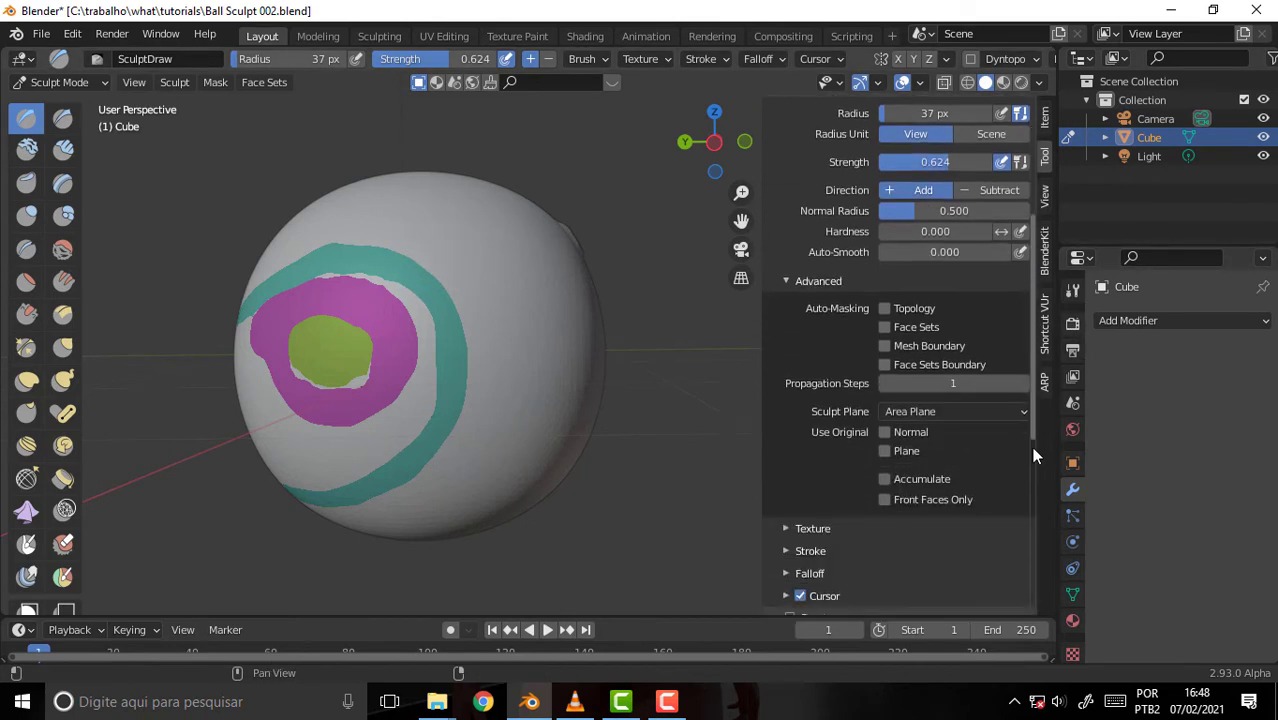
{"action": "left_click", "coordinate": [884, 259]}
Raise the magenta, teal and green face set regions with strokes, then orbit to inspect
{"action": "left_click_drag", "start_coordinate": [443, 300], "coordinate": [387, 369]}
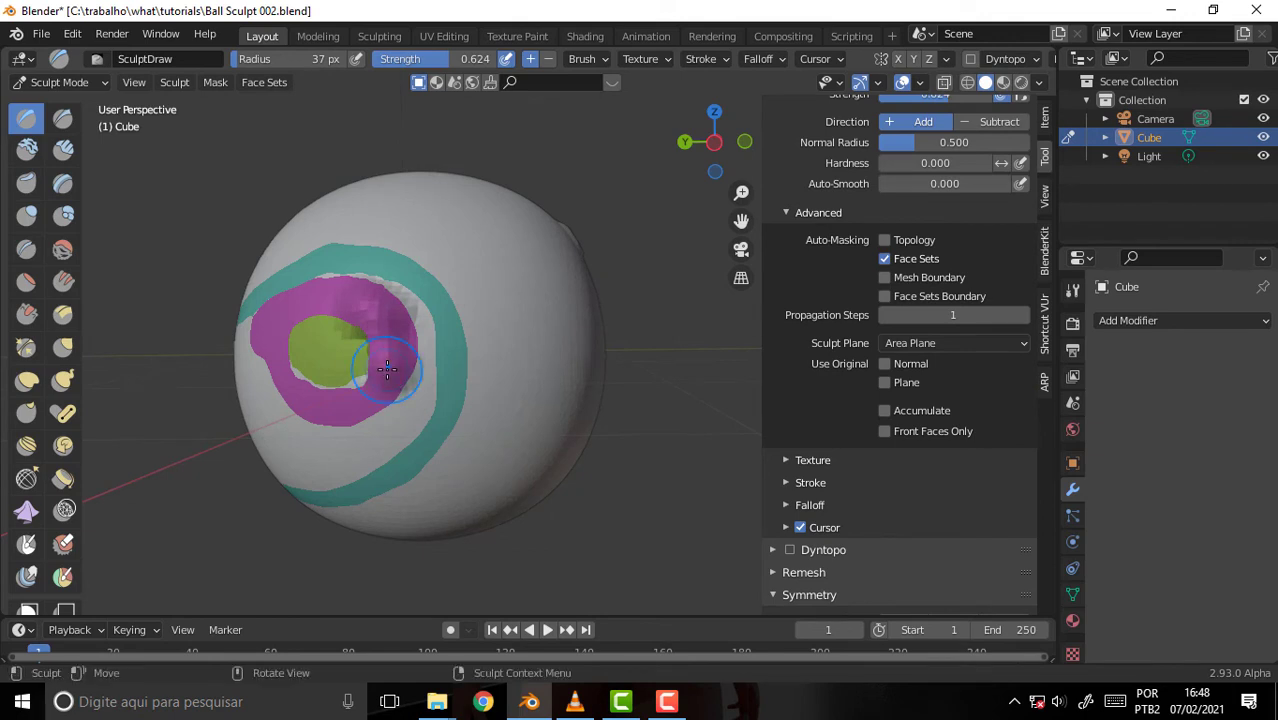
{"action": "mouse_move", "coordinate": [448, 397]}
{"action": "left_mouse_down"}
{"action": "mouse_move", "coordinate": [442, 314]}
{"action": "mouse_move", "coordinate": [391, 428]}
{"action": "mouse_move", "coordinate": [440, 430]}
{"action": "mouse_move", "coordinate": [426, 287]}
{"action": "mouse_move", "coordinate": [354, 250]}
{"action": "mouse_move", "coordinate": [262, 300]}
{"action": "mouse_move", "coordinate": [385, 457]}
{"action": "mouse_move", "coordinate": [327, 507]}
{"action": "mouse_move", "coordinate": [470, 462]}
{"action": "mouse_move", "coordinate": [445, 505]}
{"action": "mouse_move", "coordinate": [494, 257]}
{"action": "mouse_move", "coordinate": [451, 441]}
{"action": "mouse_move", "coordinate": [390, 500]}
{"action": "mouse_move", "coordinate": [371, 448]}
{"action": "mouse_move", "coordinate": [328, 404]}
{"action": "mouse_move", "coordinate": [388, 370]}
{"action": "left_mouse_up"}
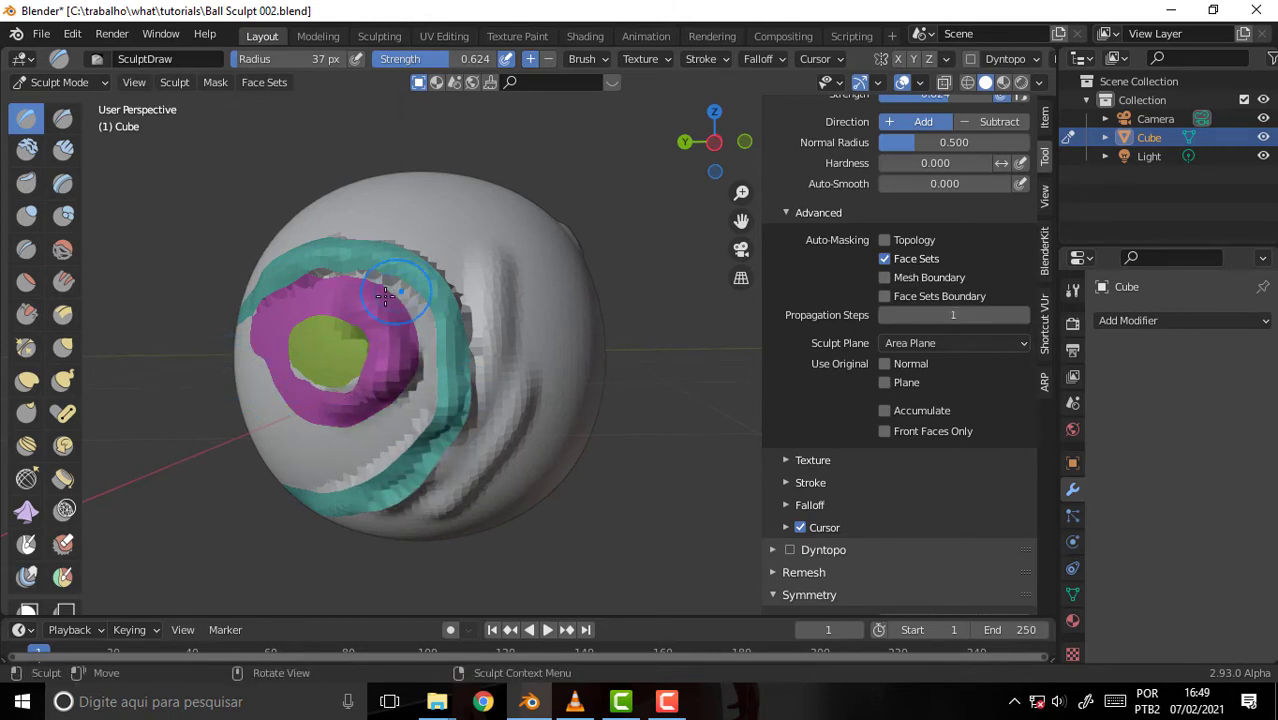
{"action": "mouse_move", "coordinate": [319, 342]}
{"action": "left_mouse_down"}
{"action": "mouse_move", "coordinate": [331, 350]}
{"action": "mouse_move", "coordinate": [354, 314]}
{"action": "mouse_move", "coordinate": [362, 352]}
{"action": "left_mouse_up"}
{"action": "mouse_move", "coordinate": [631, 276]}
{"action": "middle_mouse_down"}
{"action": "mouse_move", "coordinate": [661, 276]}
{"action": "mouse_move", "coordinate": [609, 290]}
{"action": "middle_mouse_up"}
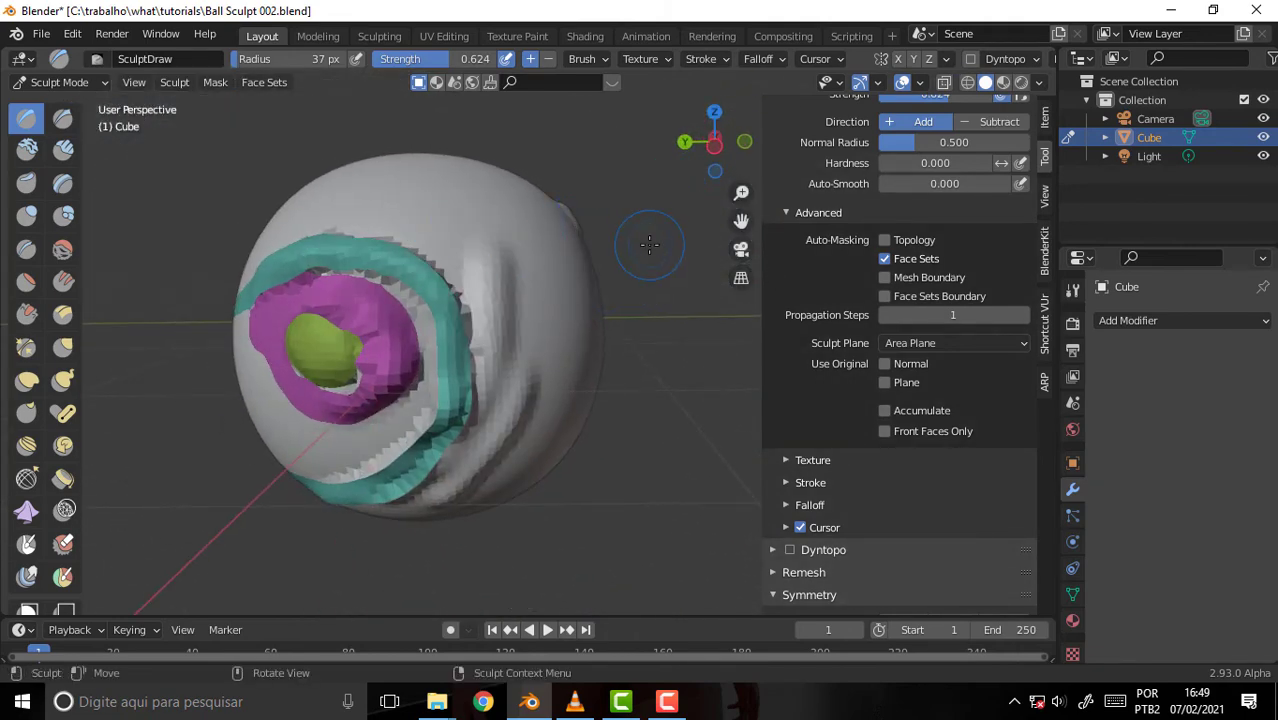
{"action": "scroll", "coordinate": [647, 245], "scroll_direction": "up", "scroll_amount": 5}
{"action": "scroll", "coordinate": [657, 235], "scroll_direction": "down", "scroll_amount": 3}
{"action": "scroll", "coordinate": [657, 235], "scroll_direction": "down", "scroll_amount": 2}
Play the VLC brush tutorial to 03:52, pause it, and return to Blender
{"action": "left_click", "coordinate": [574, 701]}
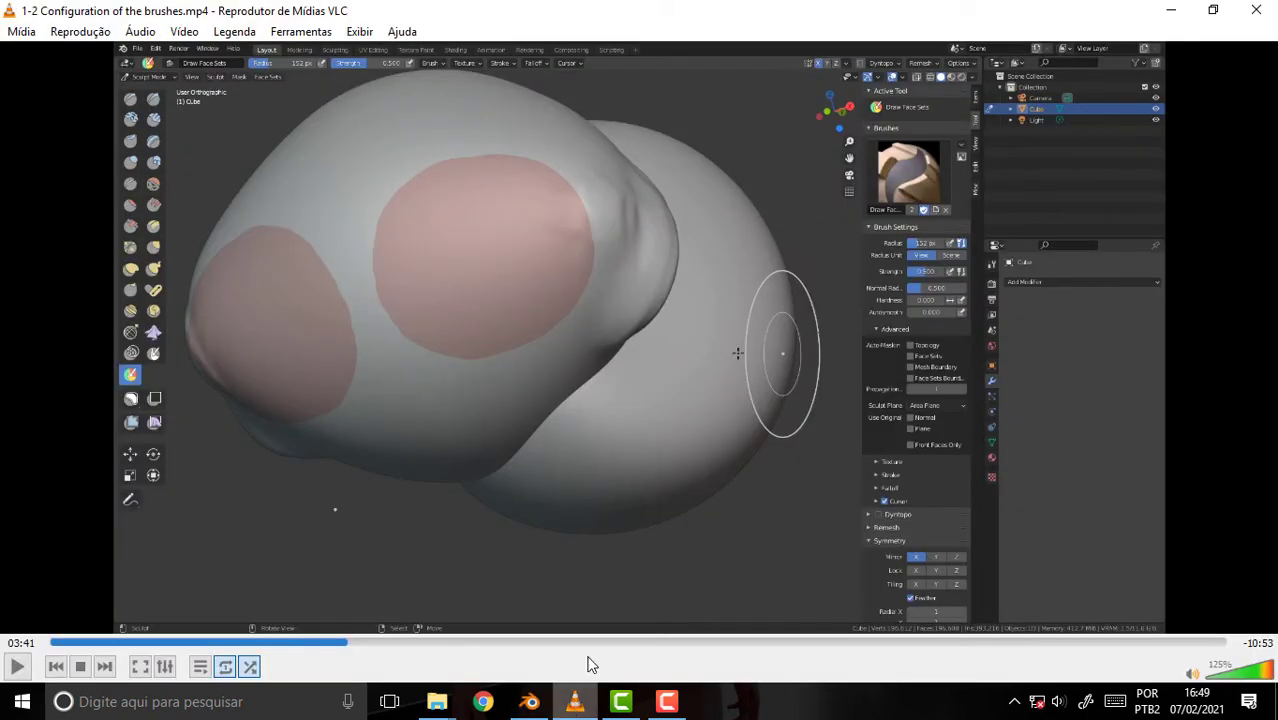
{"action": "left_click", "coordinate": [20, 667]}
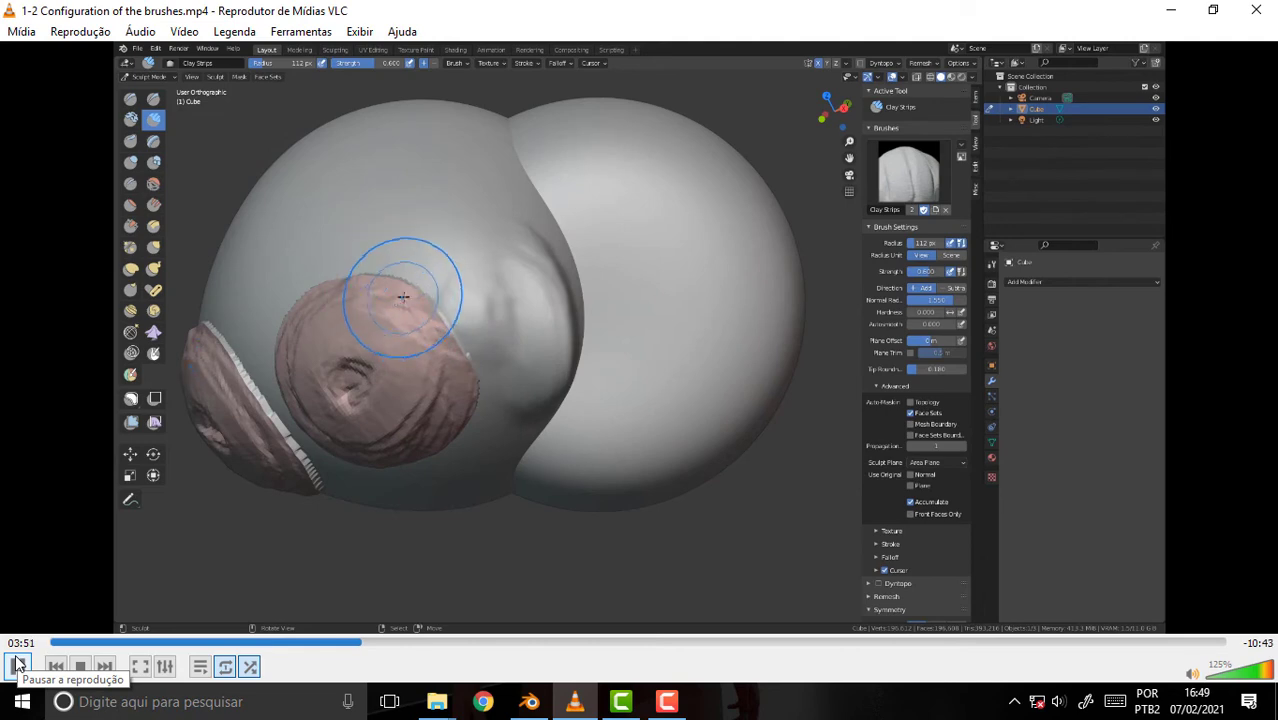
{"action": "left_click", "coordinate": [18, 666]}
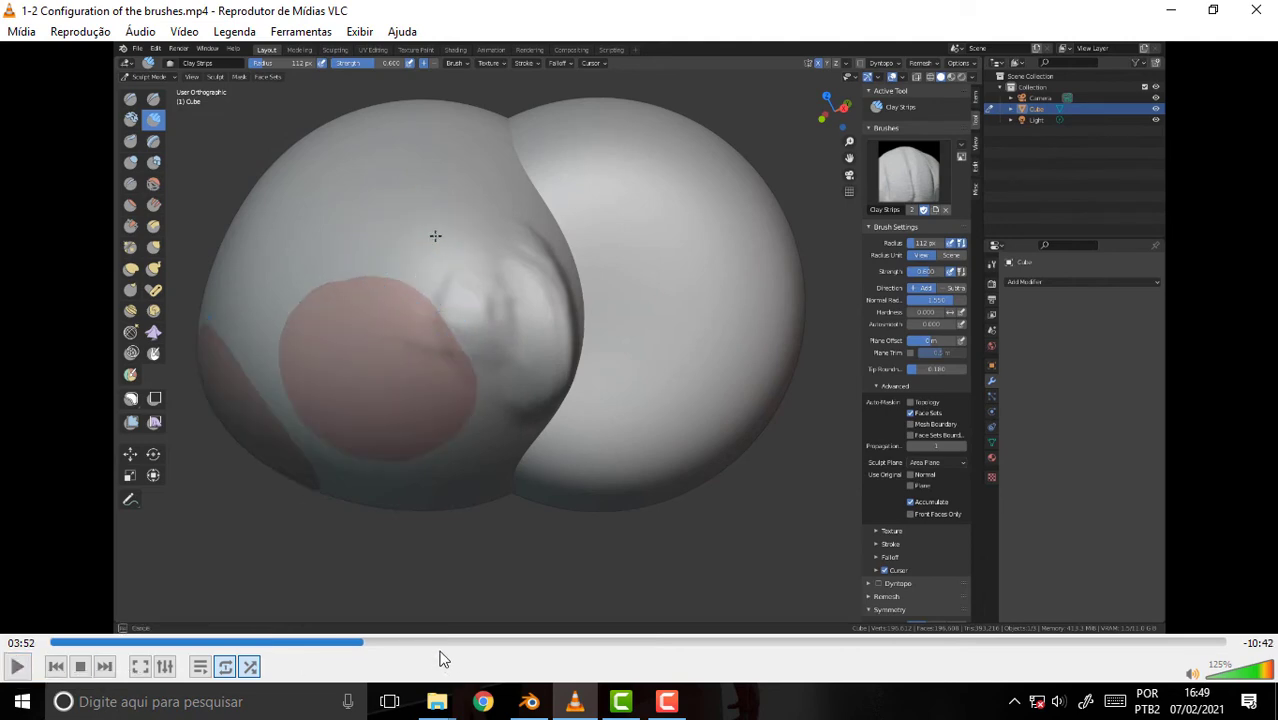
{"action": "left_click", "coordinate": [528, 703]}
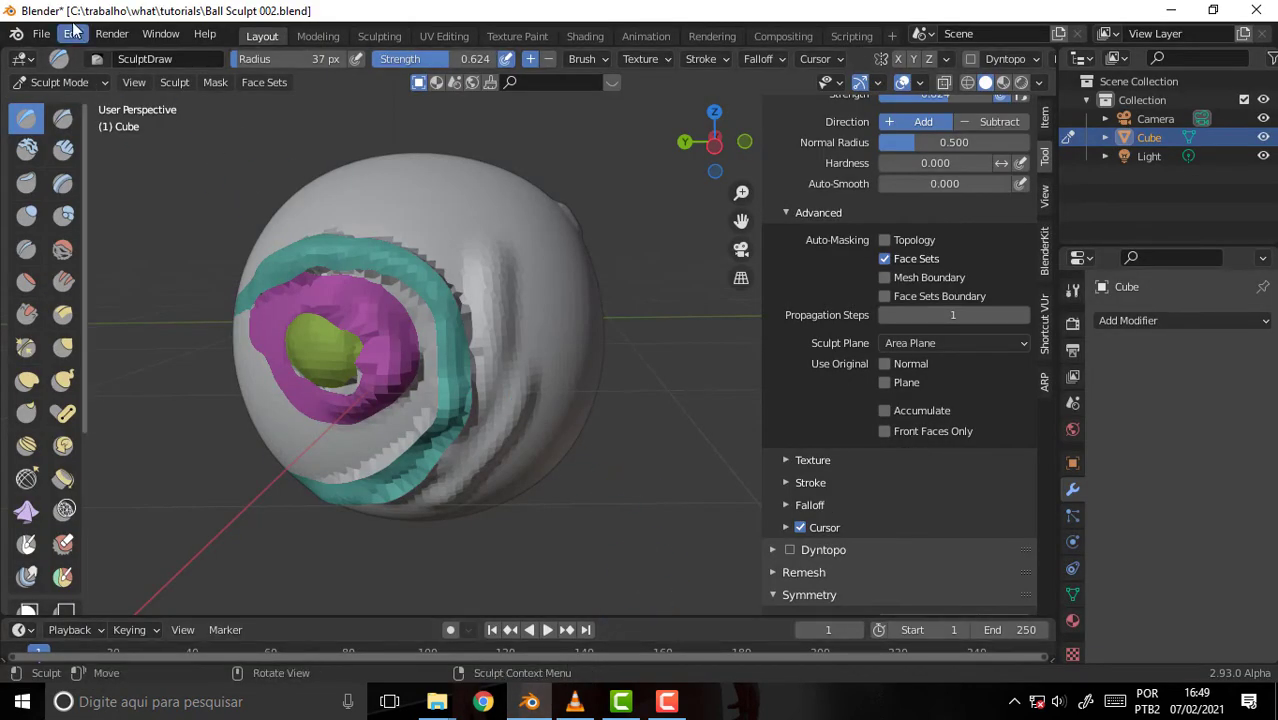
Reload Ball Sculpt 002.blend from recent files, discarding unsaved changes
{"action": "left_click", "coordinate": [42, 33]}
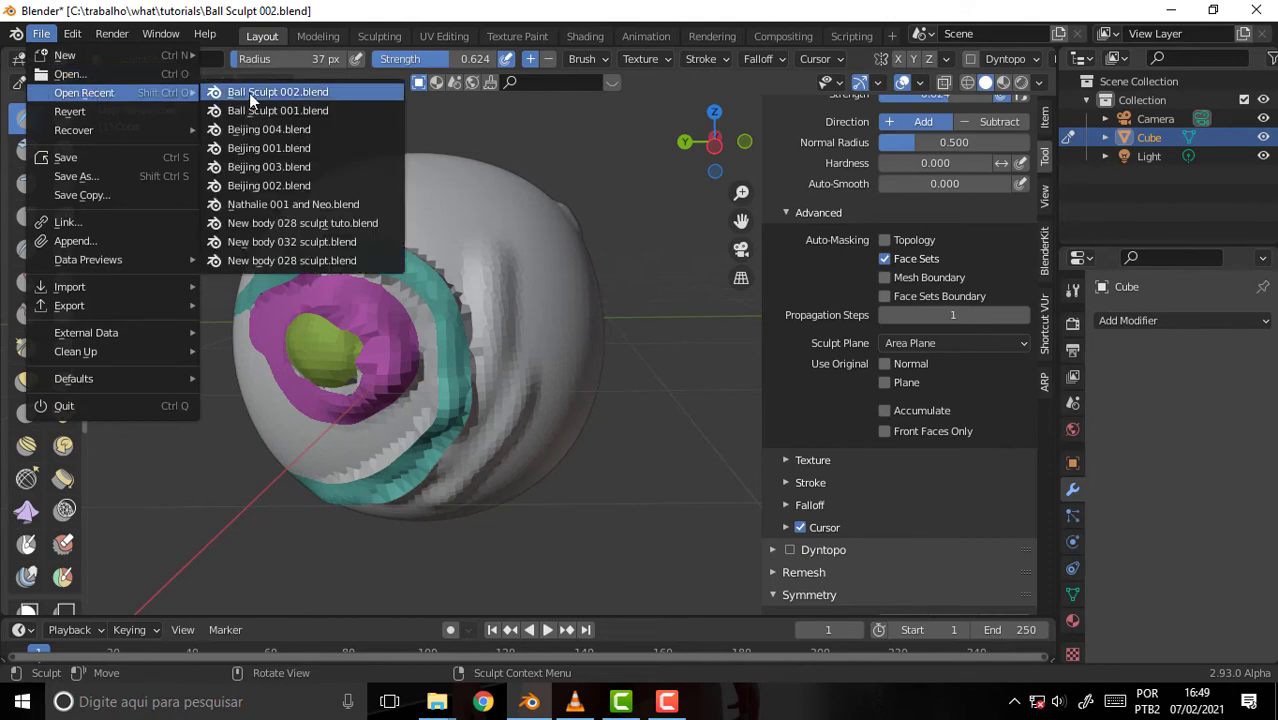
{"action": "left_click", "coordinate": [249, 93]}
{"action": "left_click", "coordinate": [686, 382]}
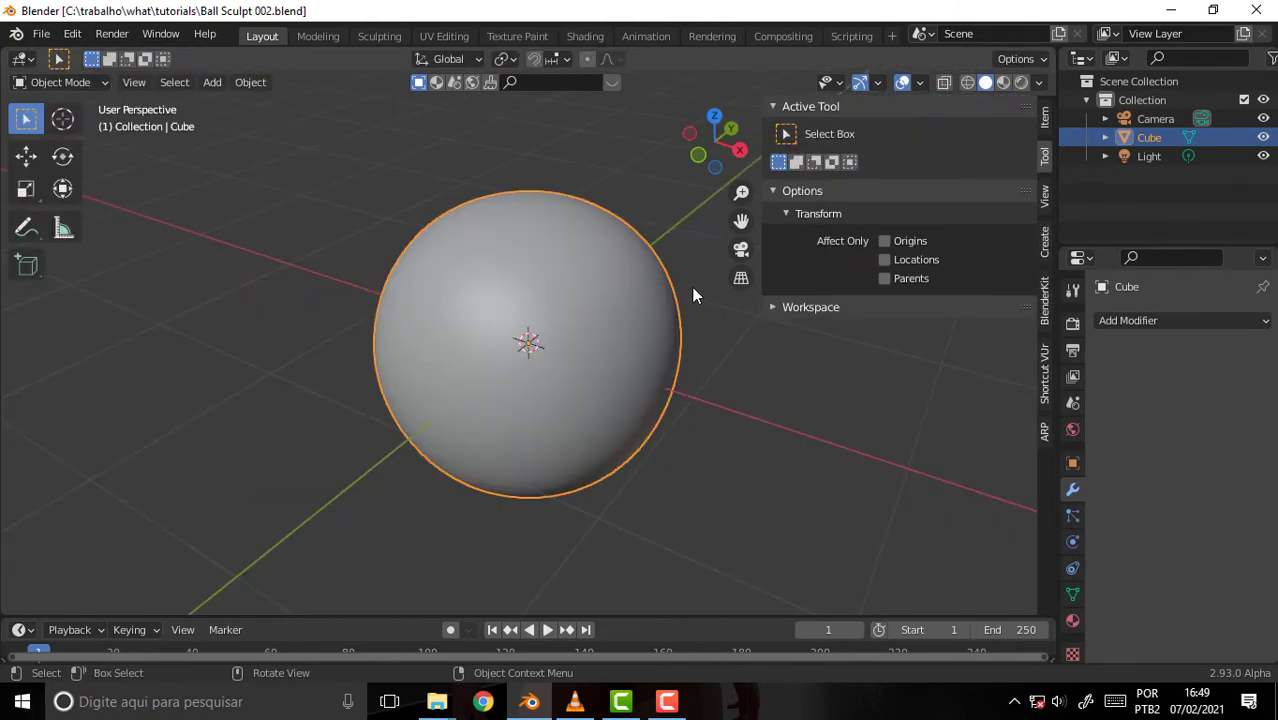
Switch the smooth sphere into Sculpt Mode
{"action": "scroll", "coordinate": [692, 280], "scroll_direction": "up", "scroll_amount": 3}
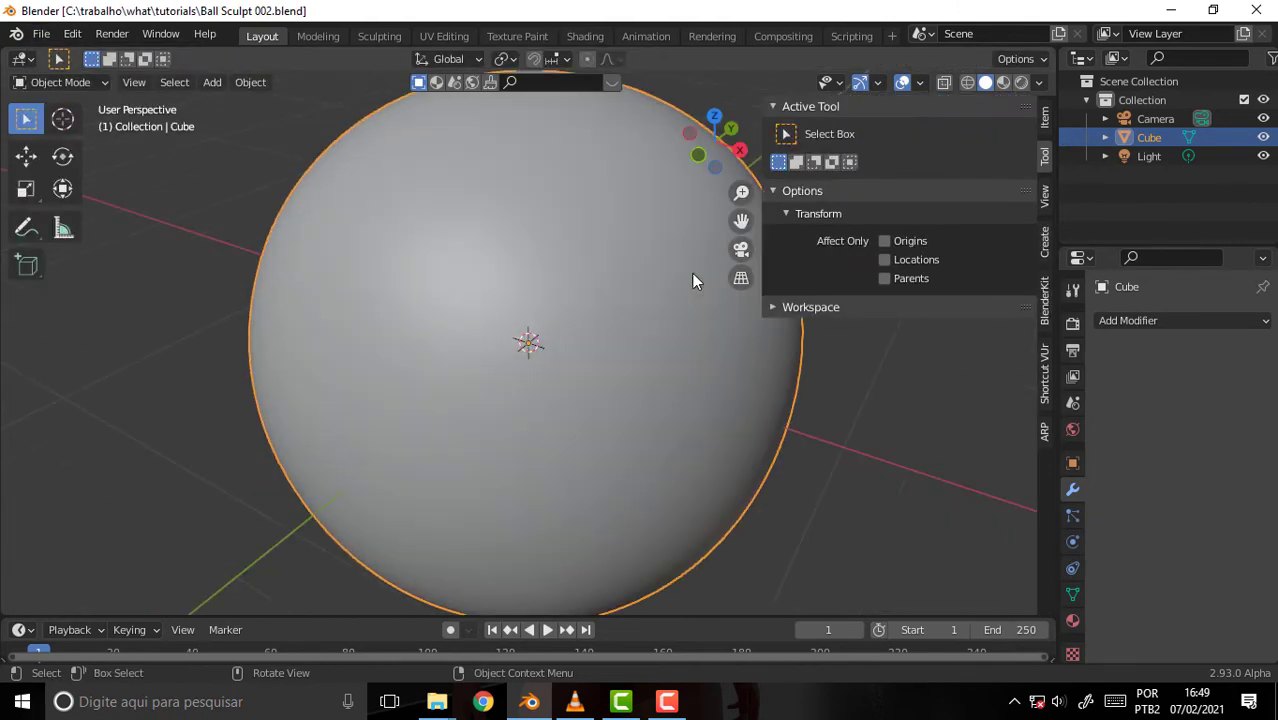
{"action": "left_click", "coordinate": [62, 82]}
{"action": "left_click", "coordinate": [66, 145]}
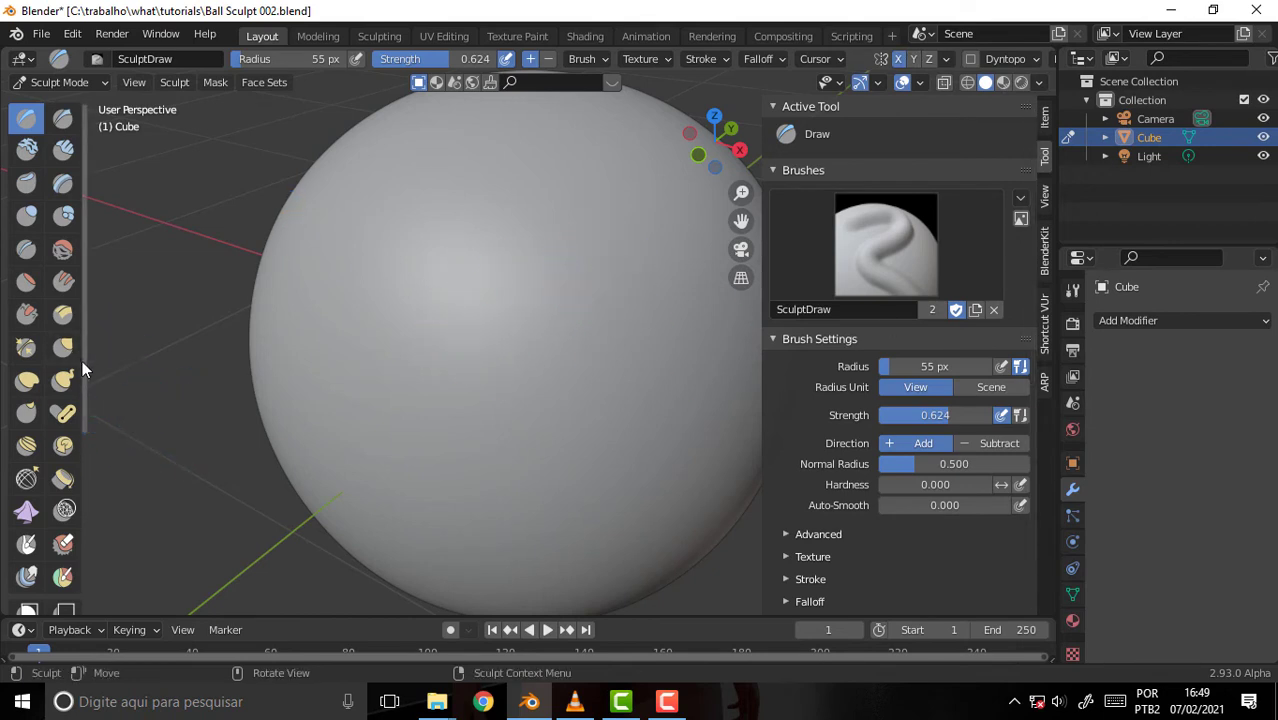
Paint a large green face set patch on the sphere with the Draw Face Sets tool
{"action": "left_click_drag", "start_coordinate": [84, 360], "coordinate": [94, 545]}
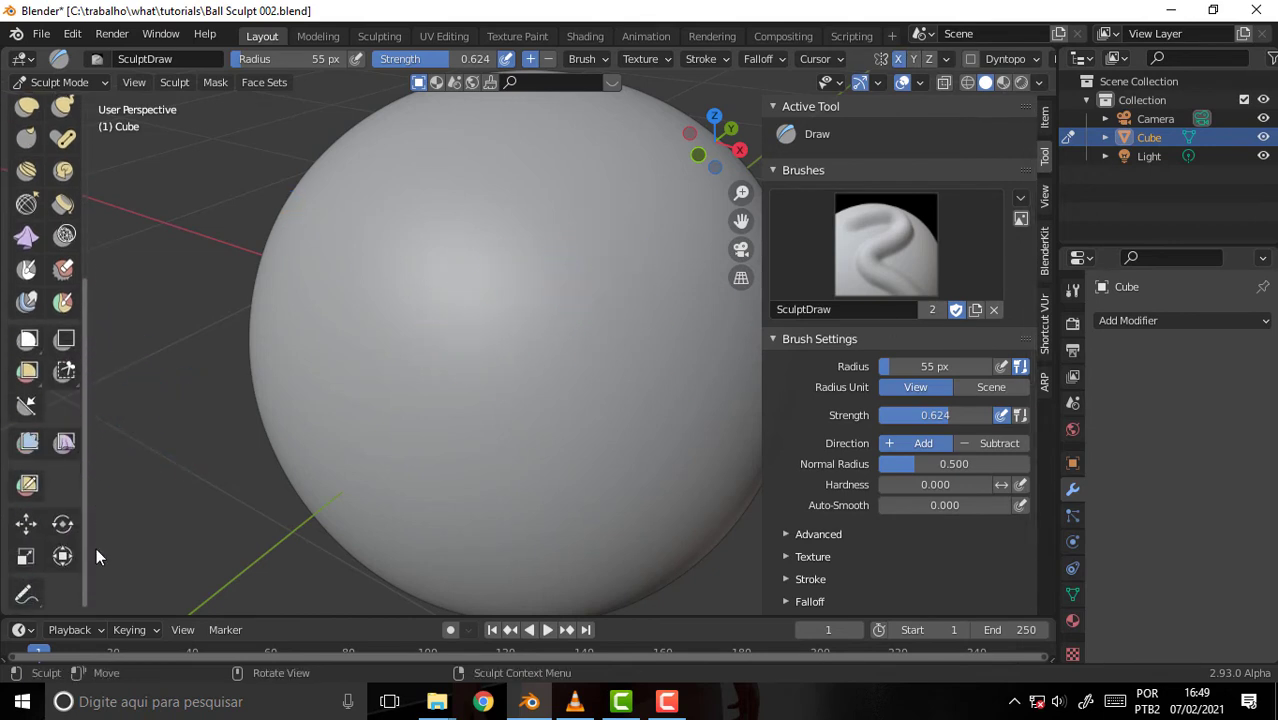
{"action": "left_click", "coordinate": [64, 304]}
{"action": "mouse_move", "coordinate": [670, 277]}
{"action": "left_mouse_down"}
{"action": "mouse_move", "coordinate": [528, 393]}
{"action": "mouse_move", "coordinate": [665, 280]}
{"action": "mouse_move", "coordinate": [653, 366]}
{"action": "mouse_move", "coordinate": [602, 374]}
{"action": "mouse_move", "coordinate": [625, 223]}
{"action": "mouse_move", "coordinate": [533, 209]}
{"action": "left_mouse_up"}
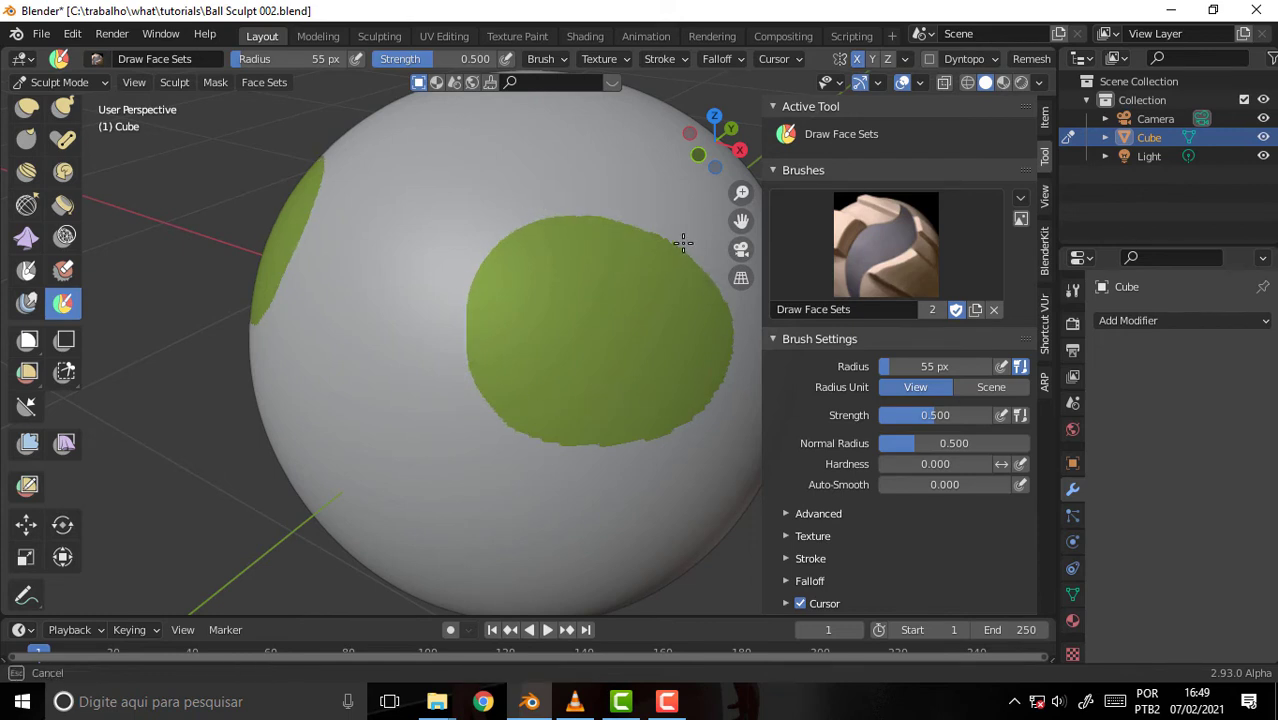
{"action": "left_click_drag", "start_coordinate": [552, 465], "coordinate": [535, 440]}
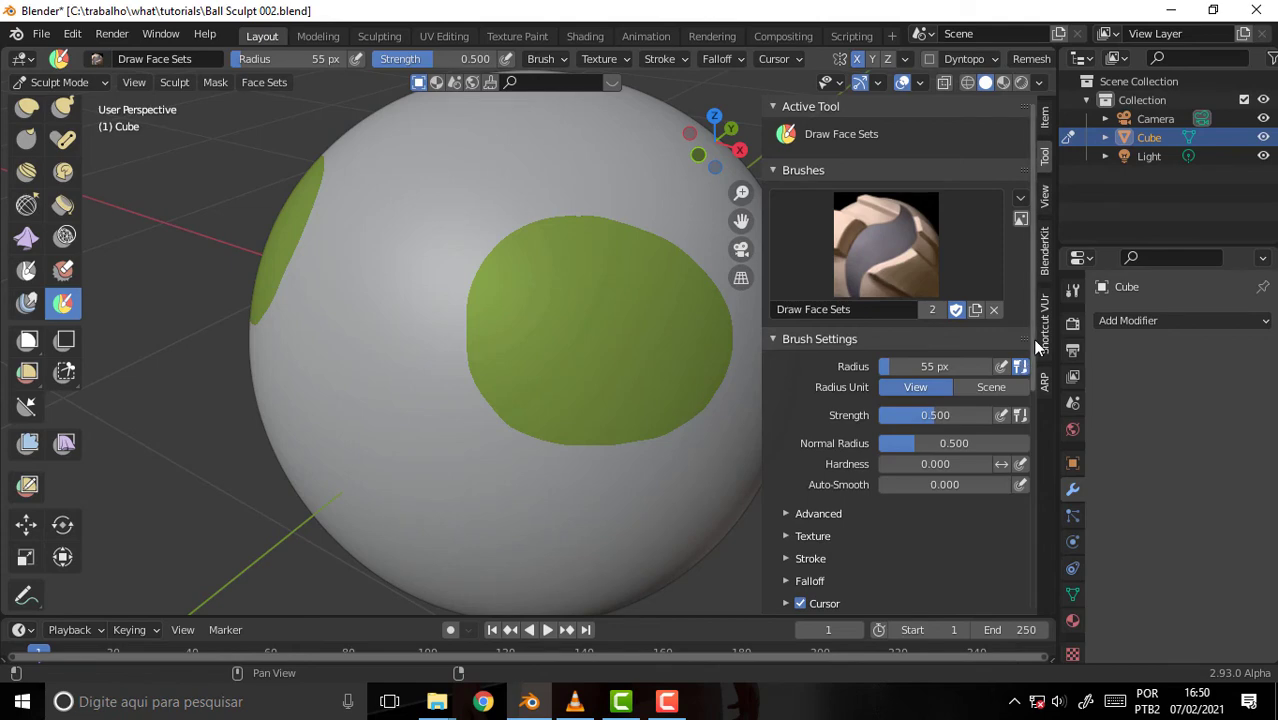
{"action": "left_click_drag", "start_coordinate": [1036, 345], "coordinate": [1030, 477]}
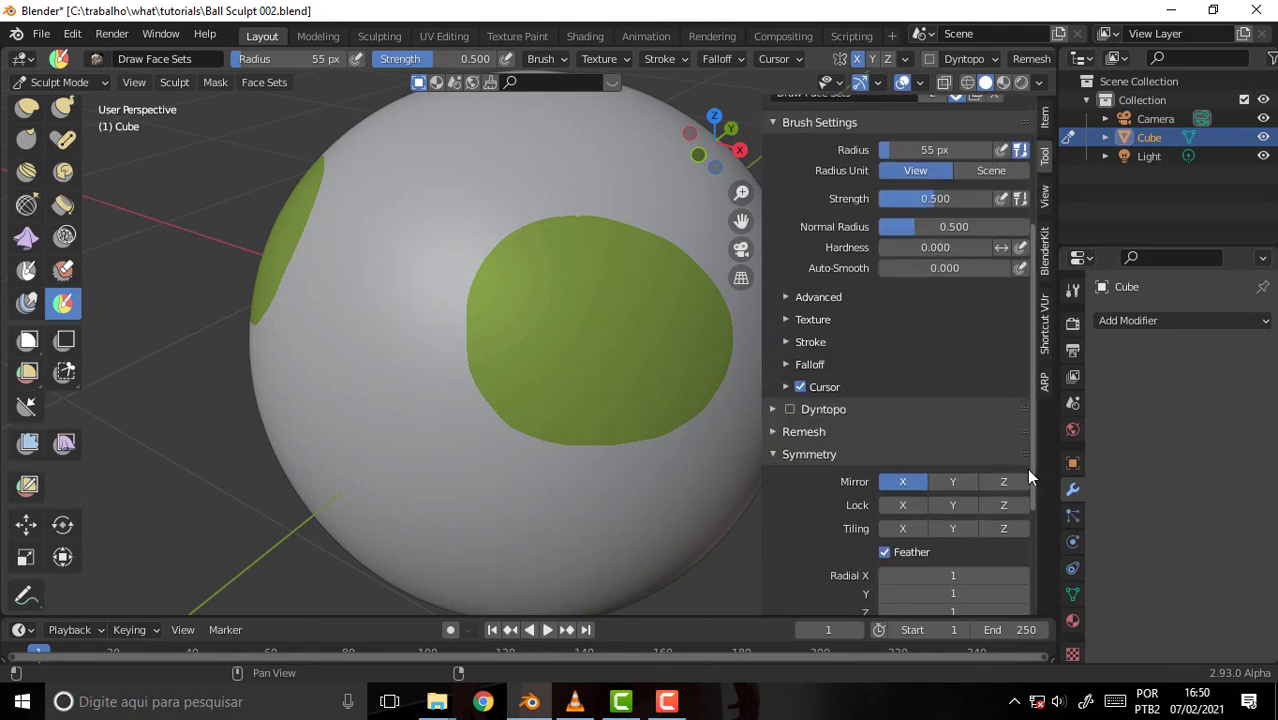
{"action": "left_click_drag", "start_coordinate": [1026, 468], "coordinate": [1026, 430]}
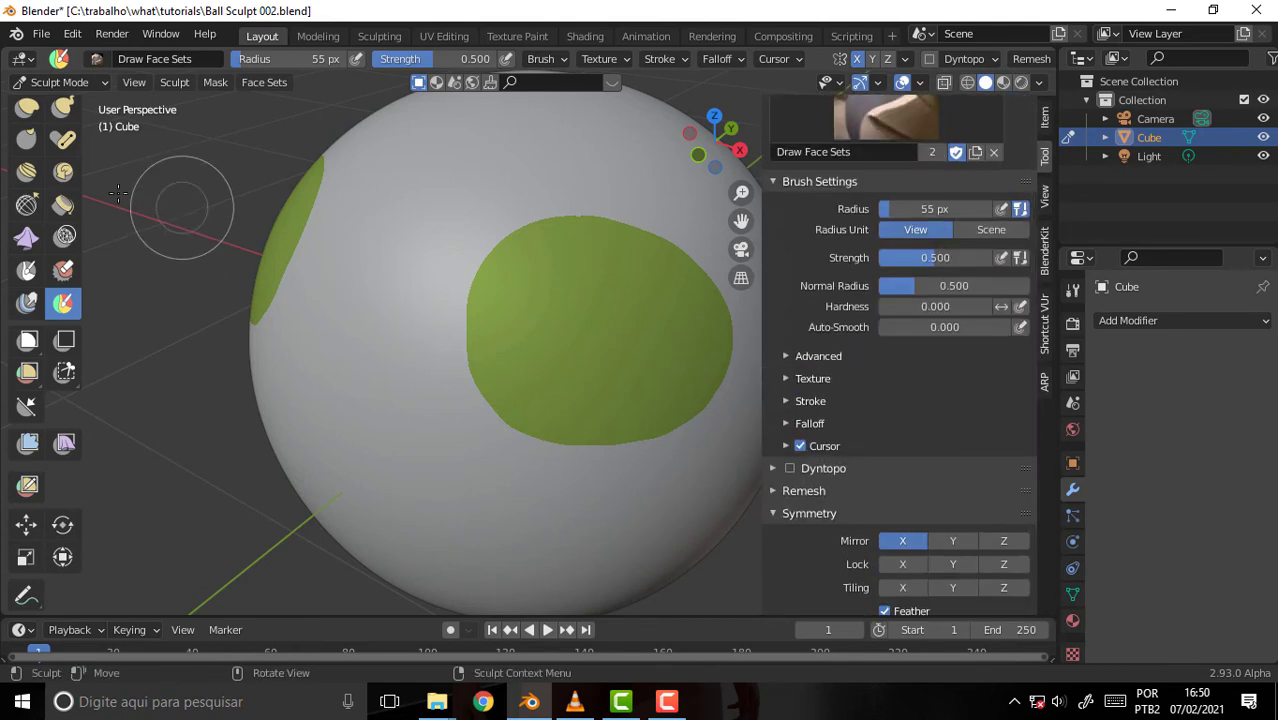
Make Clay Strips the active brush, at 55 px radius and 0.600 strength
{"action": "scroll", "coordinate": [85, 240], "scroll_direction": "up", "scroll_amount": 5}
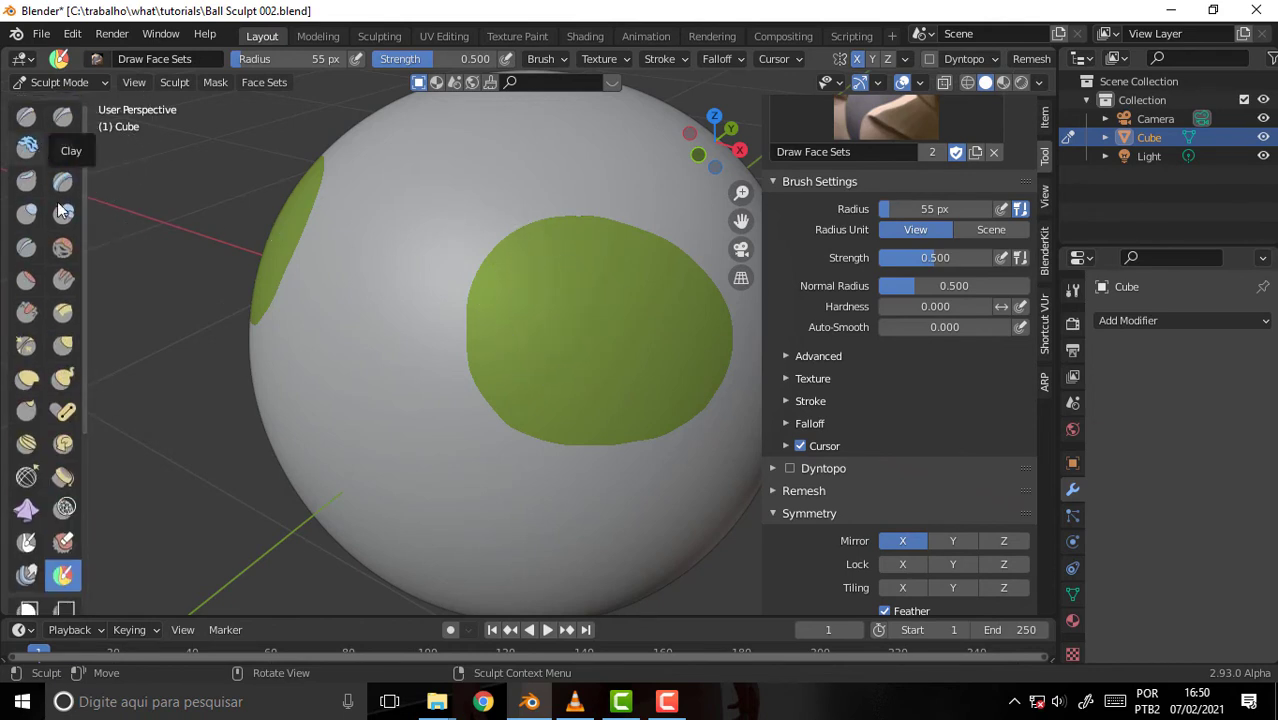
{"action": "left_click", "coordinate": [26, 116]}
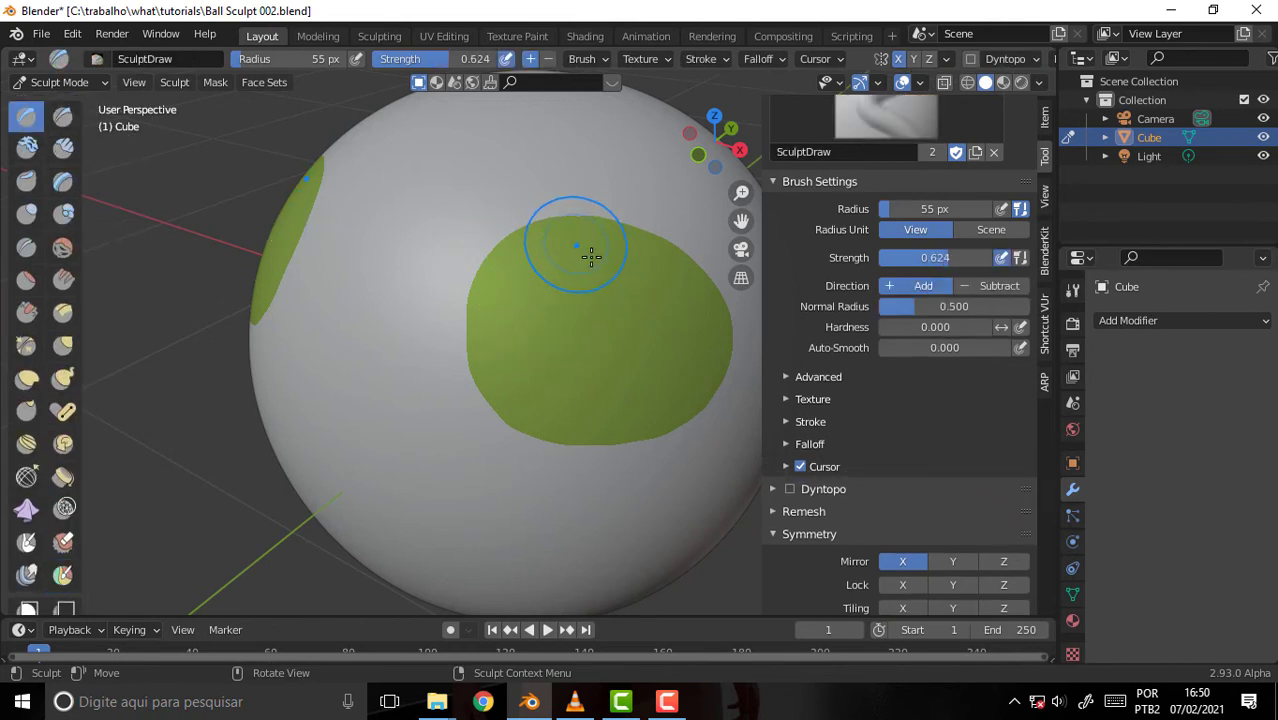
{"action": "left_click", "coordinate": [63, 148]}
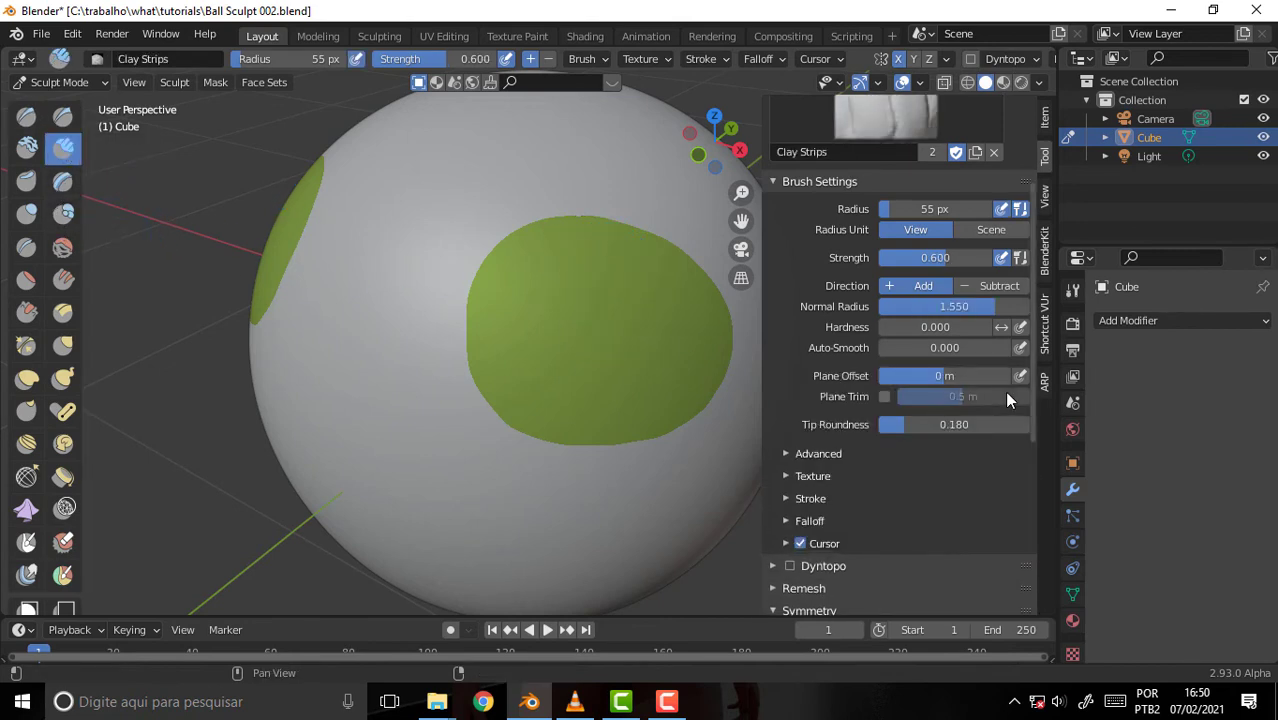
{"action": "mouse_move", "coordinate": [1036, 380]}
{"action": "left_mouse_down"}
{"action": "mouse_move", "coordinate": [1034, 608]}
{"action": "mouse_move", "coordinate": [1036, 476]}
{"action": "left_mouse_up"}
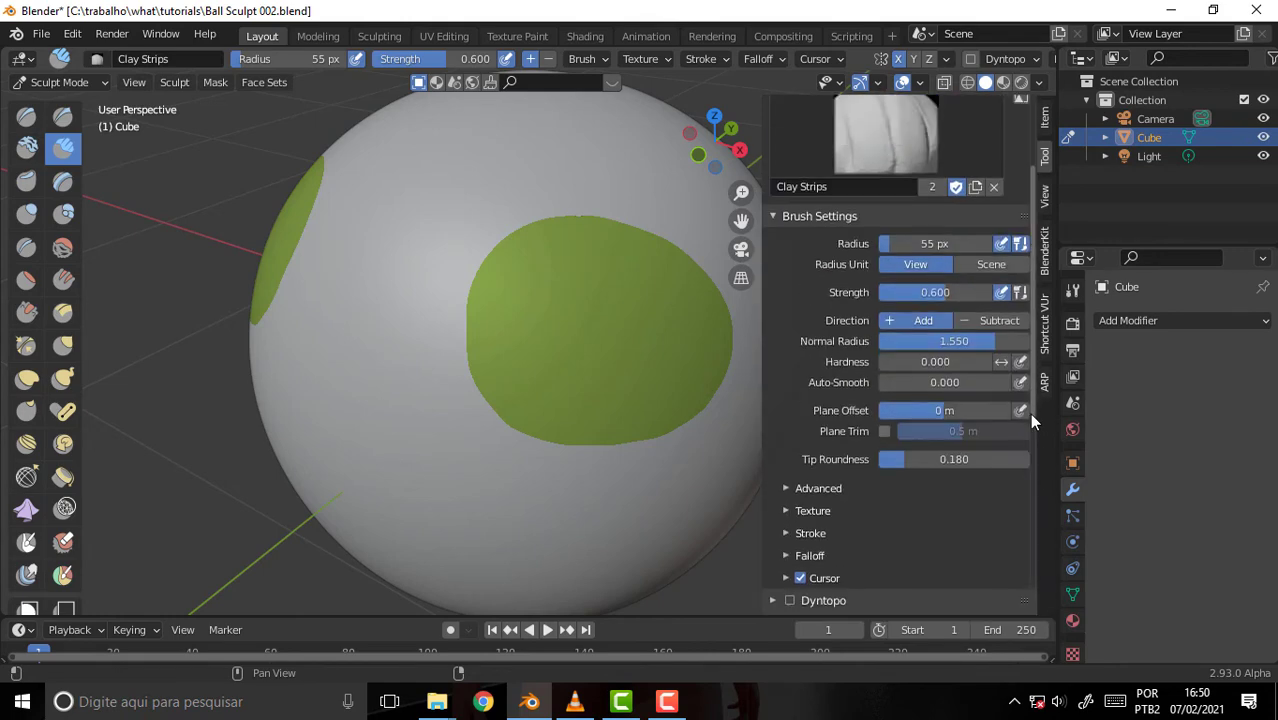
With Face Sets auto-masking on, lay clay ridges across the green patch and curved strokes below it
{"action": "left_click", "coordinate": [794, 384]}
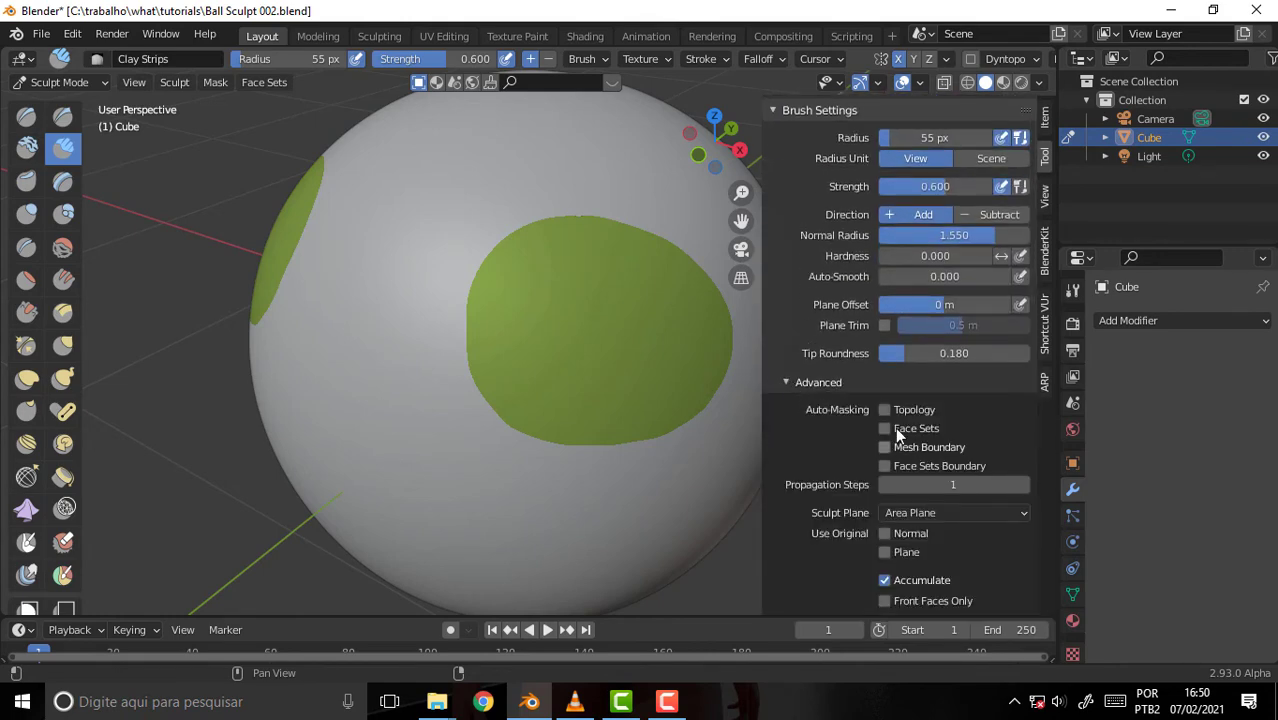
{"action": "mouse_move", "coordinate": [619, 251]}
{"action": "left_mouse_down"}
{"action": "mouse_move", "coordinate": [545, 300]}
{"action": "mouse_move", "coordinate": [630, 235]}
{"action": "mouse_move", "coordinate": [536, 408]}
{"action": "mouse_move", "coordinate": [610, 440]}
{"action": "mouse_move", "coordinate": [700, 410]}
{"action": "mouse_move", "coordinate": [550, 296]}
{"action": "mouse_move", "coordinate": [450, 297]}
{"action": "left_mouse_up"}
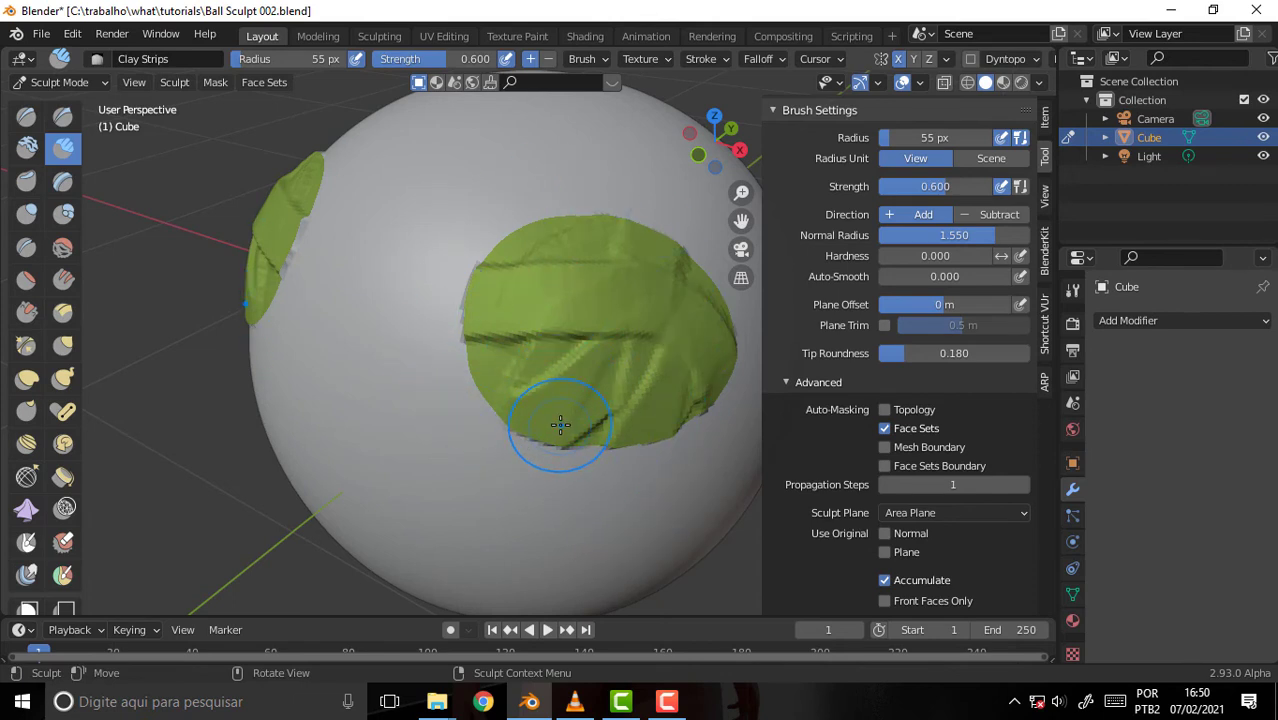
{"action": "left_click_drag", "start_coordinate": [358, 427], "coordinate": [367, 421]}
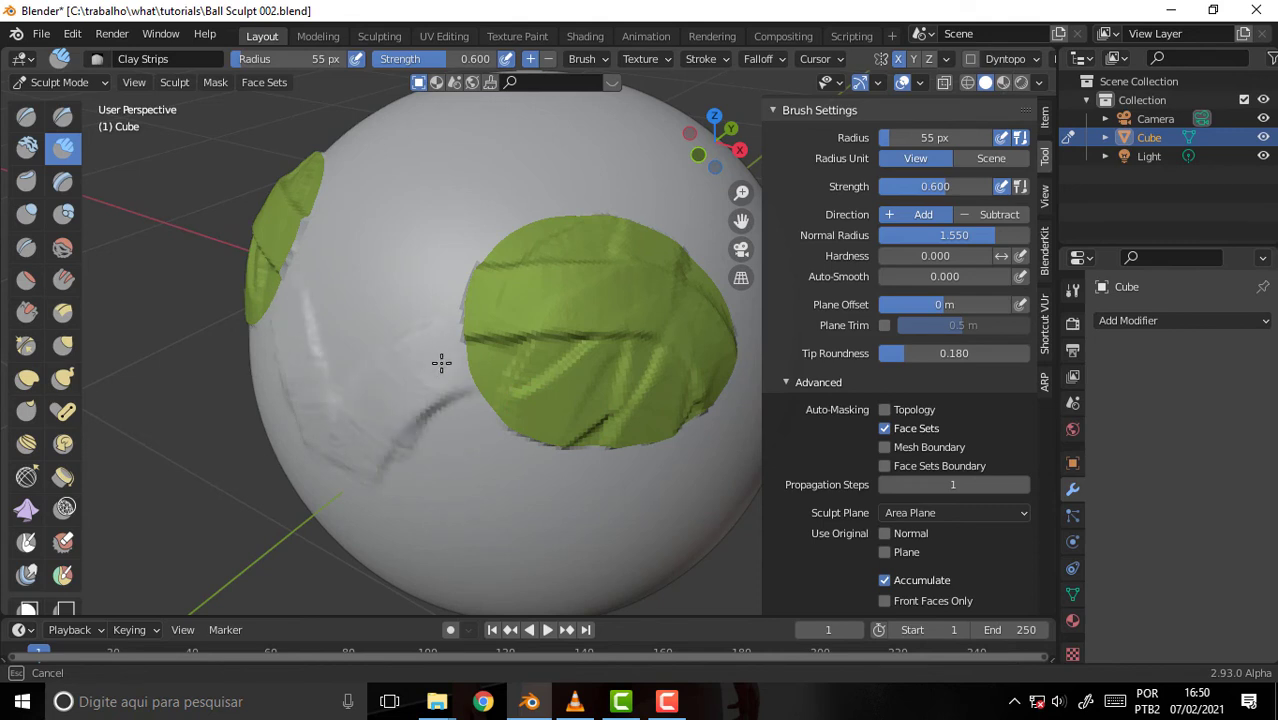
{"action": "left_click_drag", "start_coordinate": [441, 363], "coordinate": [480, 405]}
{"action": "left_click_drag", "start_coordinate": [430, 510], "coordinate": [590, 462]}
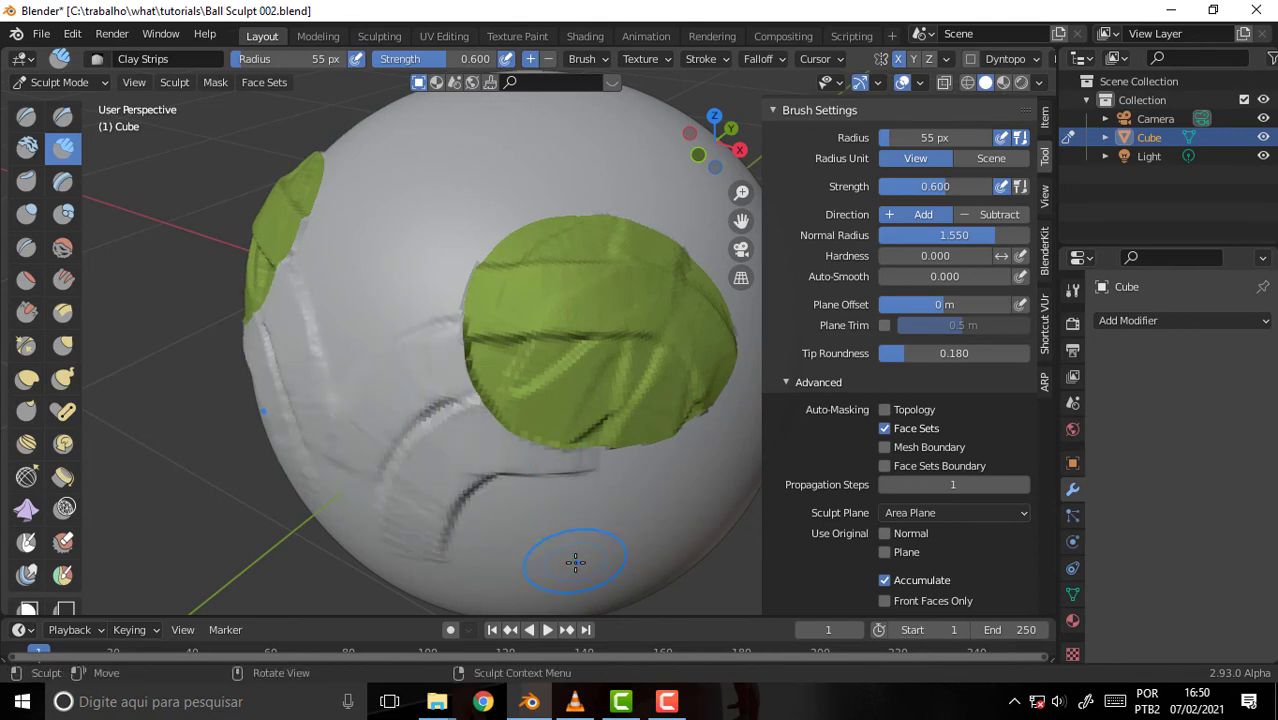
{"action": "left_click_drag", "start_coordinate": [575, 562], "coordinate": [565, 455]}
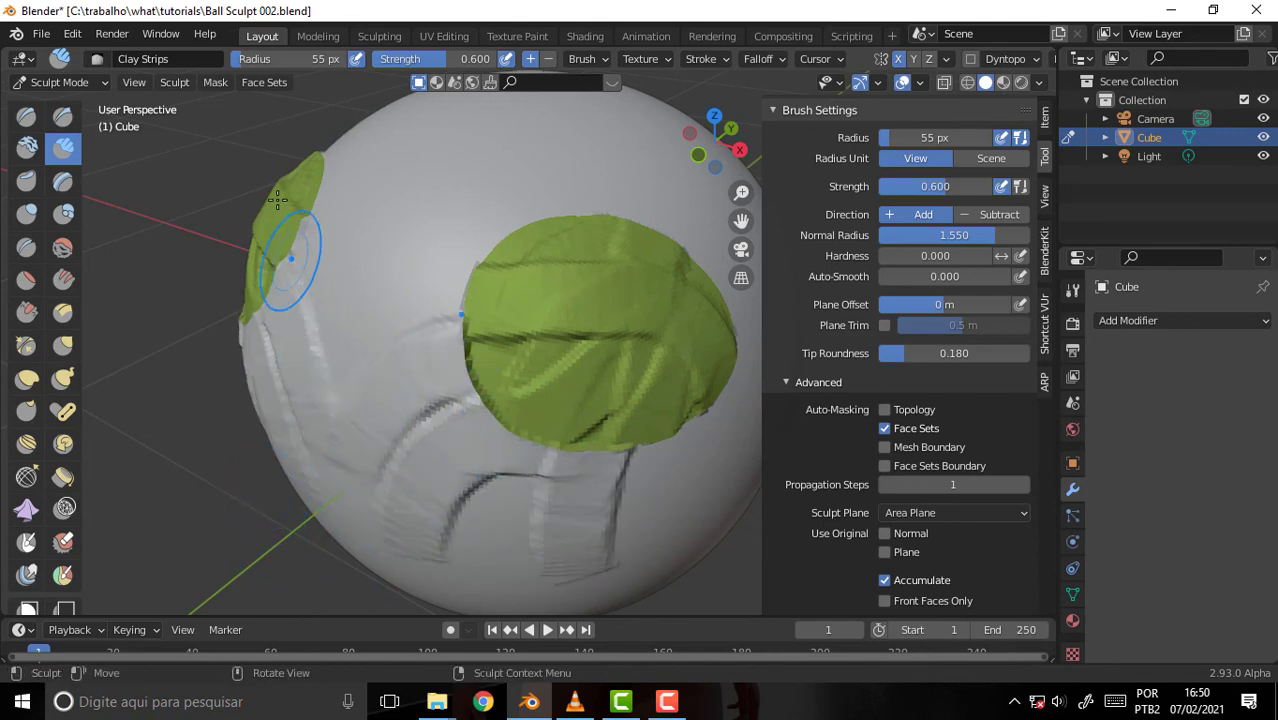
{"action": "scroll", "coordinate": [278, 200], "scroll_direction": "down", "scroll_amount": 5}
{"action": "scroll", "coordinate": [218, 224], "scroll_direction": "up", "scroll_amount": 3}
{"action": "middle_click_drag", "start_coordinate": [218, 224], "coordinate": [306, 196]}
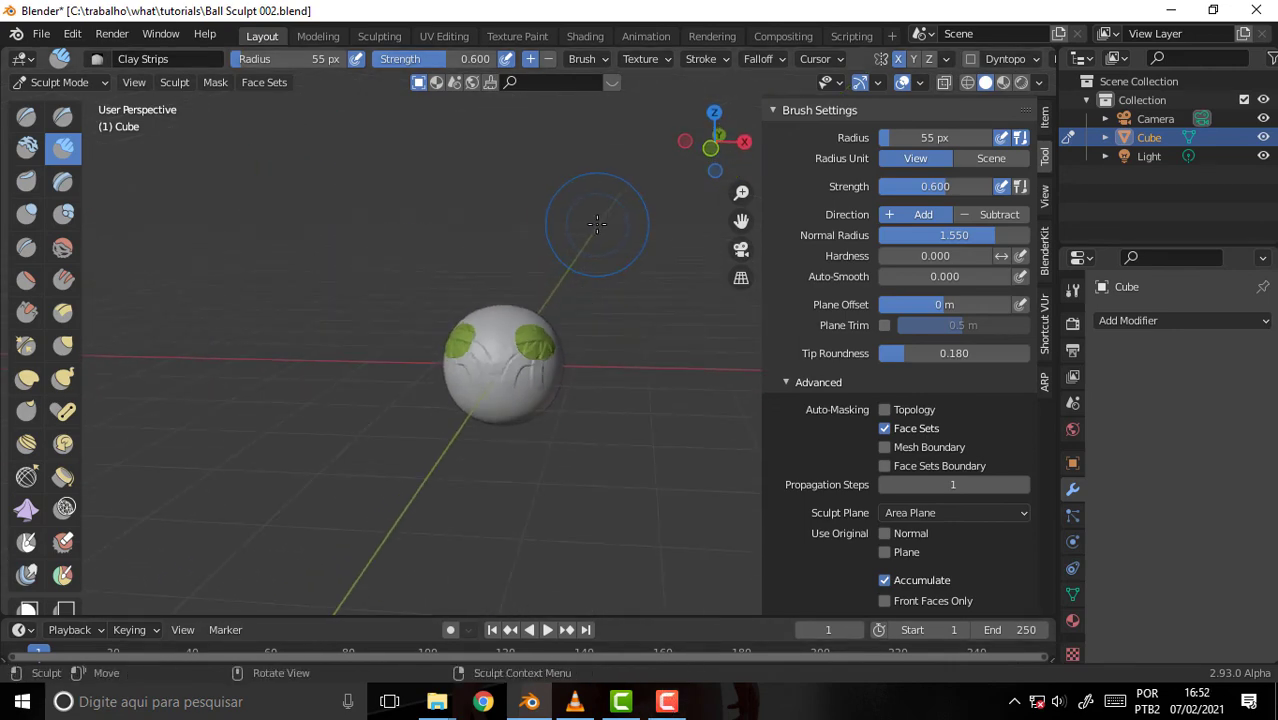
Switch the sculpted sphere from Sculpt Mode back to Object Mode
{"action": "scroll", "coordinate": [597, 223], "scroll_direction": "up", "scroll_amount": 2}
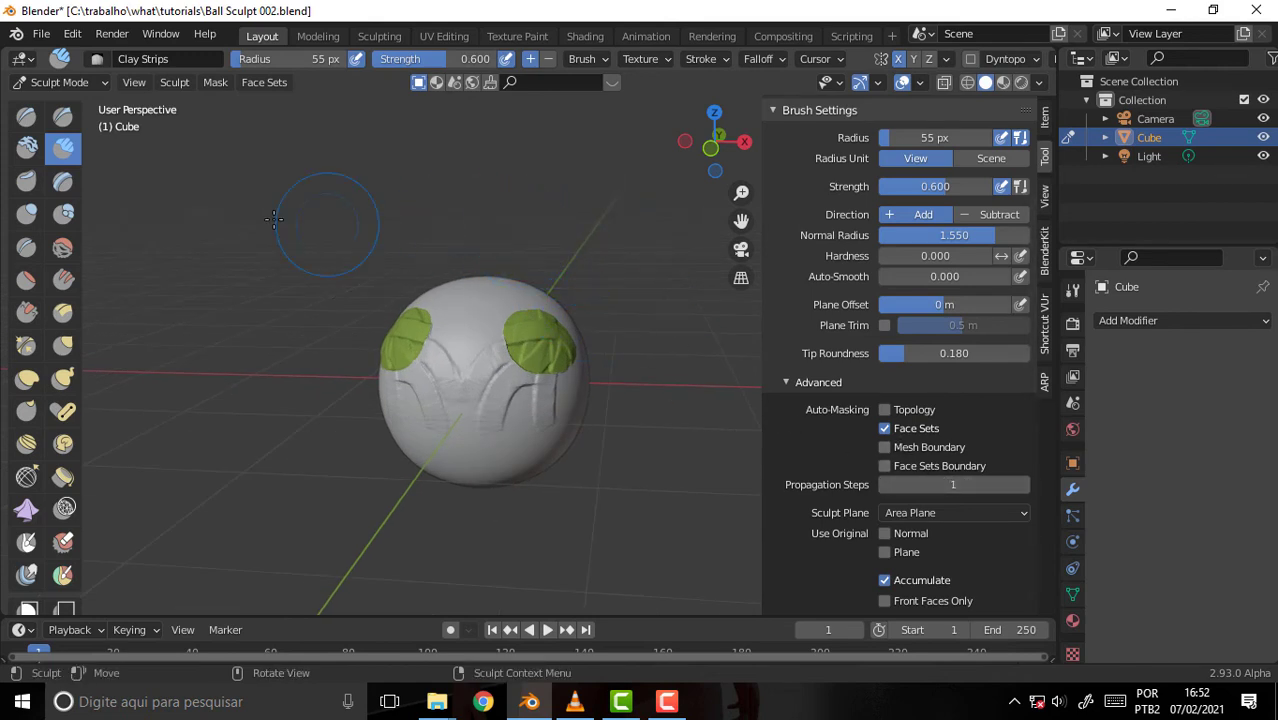
{"action": "left_click", "coordinate": [60, 82]}
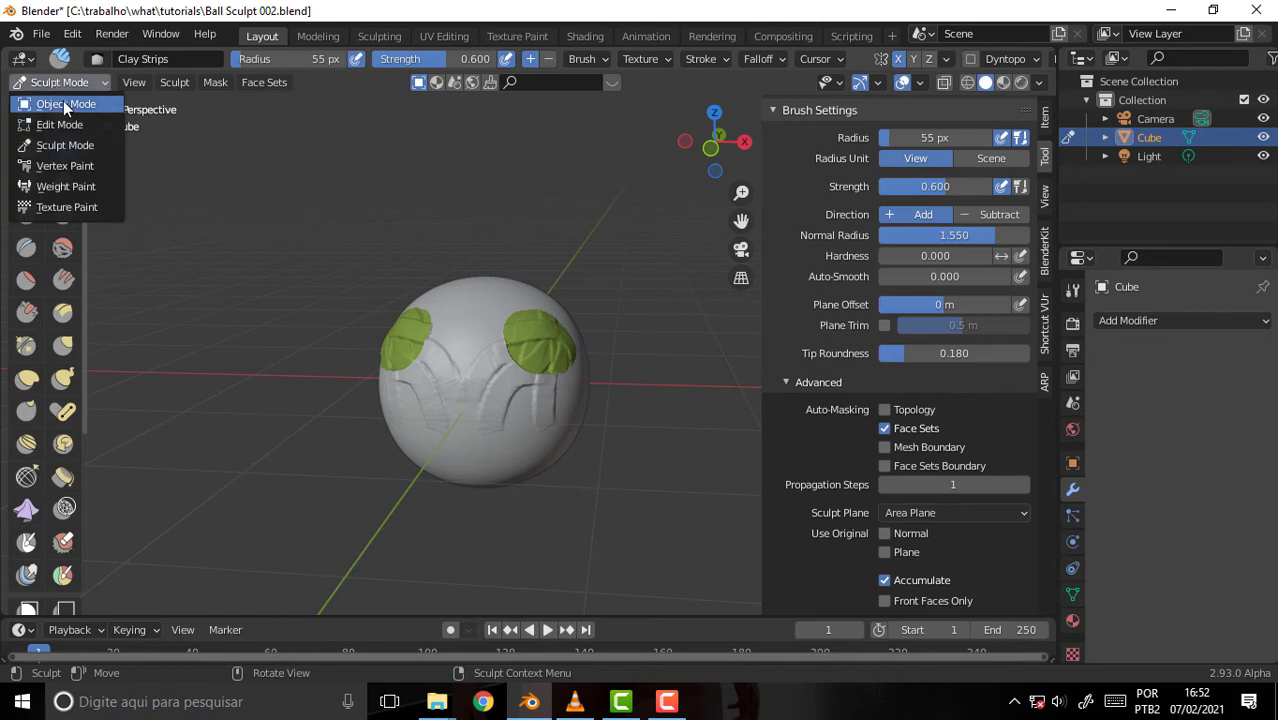
{"action": "left_click", "coordinate": [50, 100]}
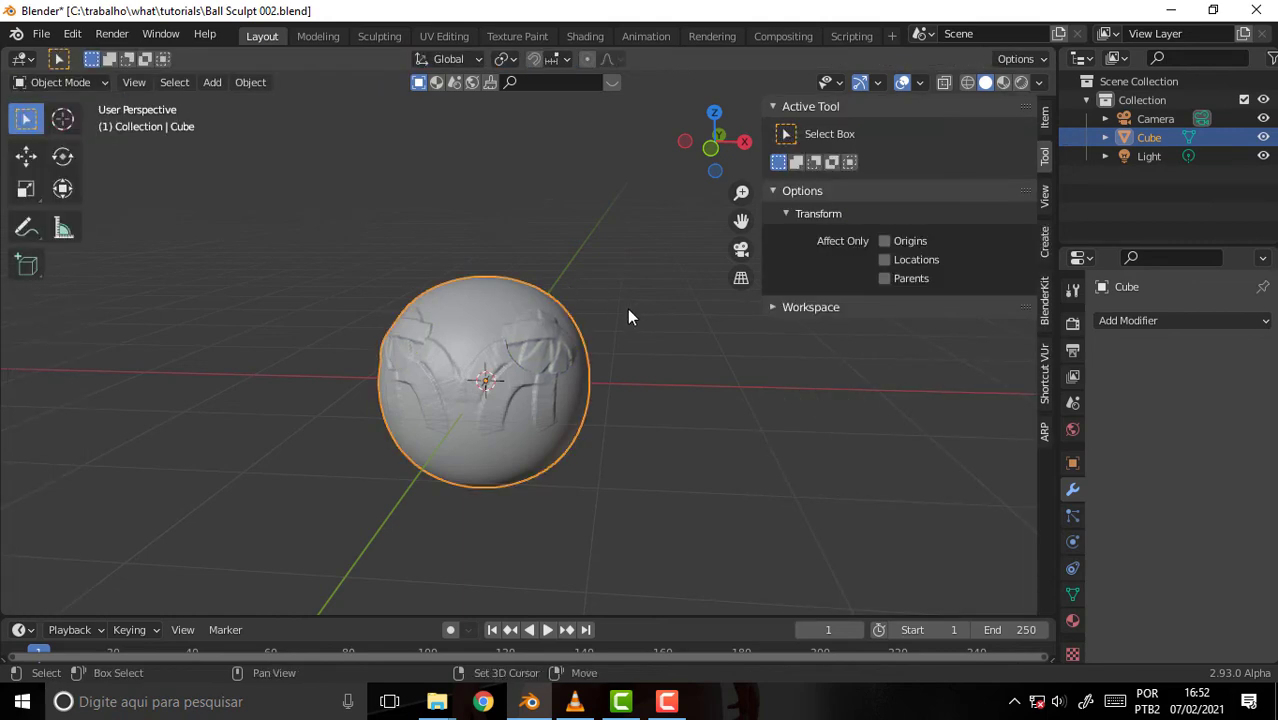
Add a plane mesh and move it about 1.05 m up above the sphere
{"action": "key", "text": "shift+a"}
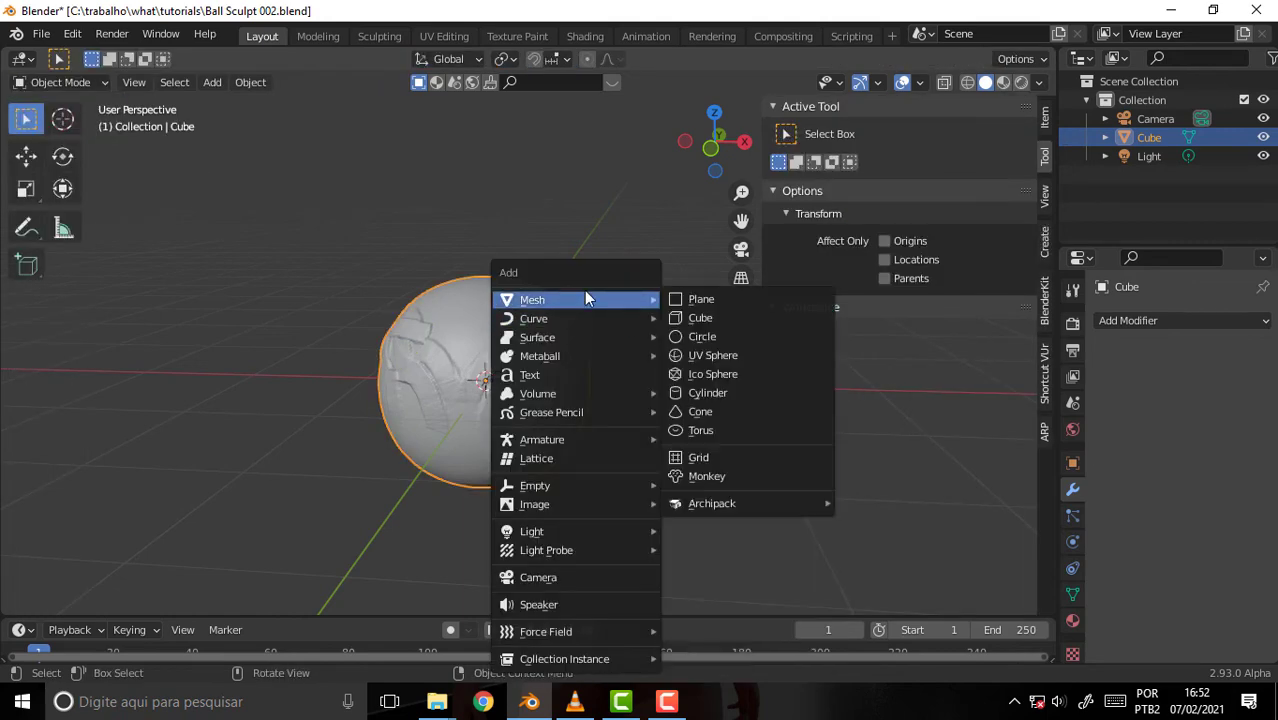
{"action": "left_click", "coordinate": [705, 300]}
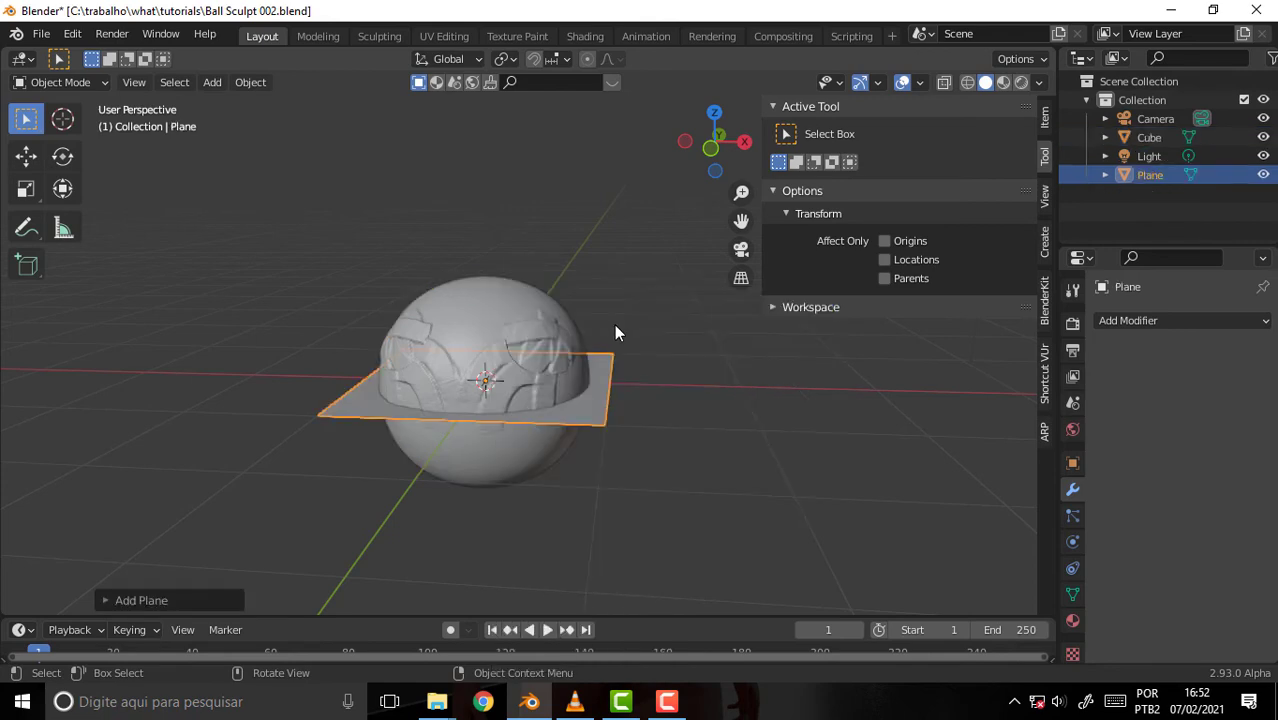
{"action": "key", "text": "g"}
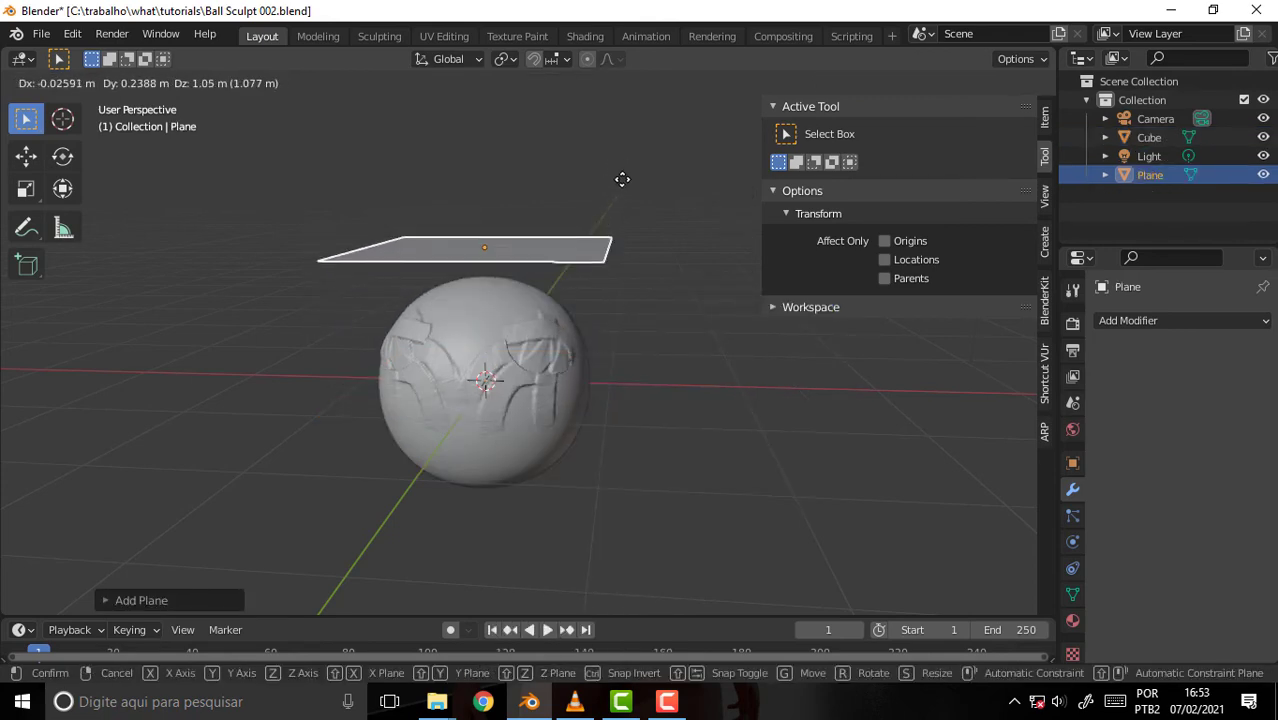
{"action": "left_click", "coordinate": [616, 150]}
{"action": "middle_click_drag", "start_coordinate": [593, 171], "coordinate": [574, 286]}
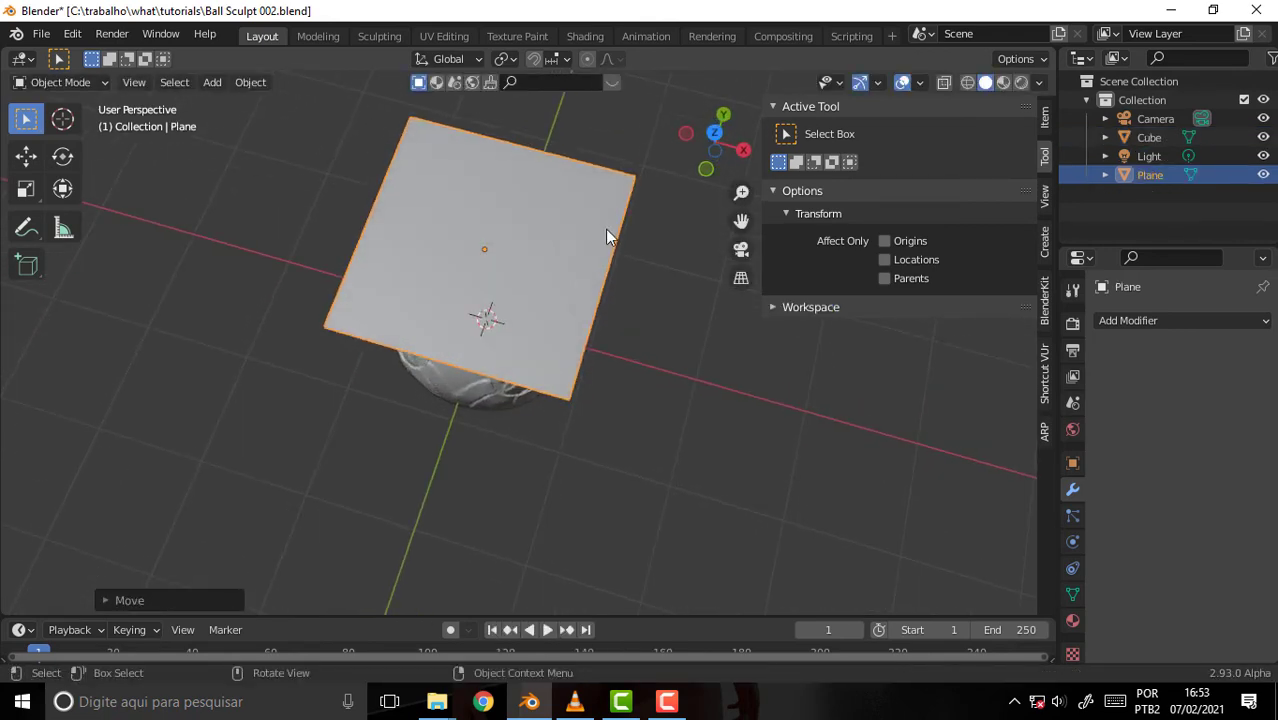
{"action": "right_click", "coordinate": [484, 174]}
Subdivide the plane in Edit Mode with 50 cuts, then deselect all vertices
{"action": "left_click", "coordinate": [58, 82]}
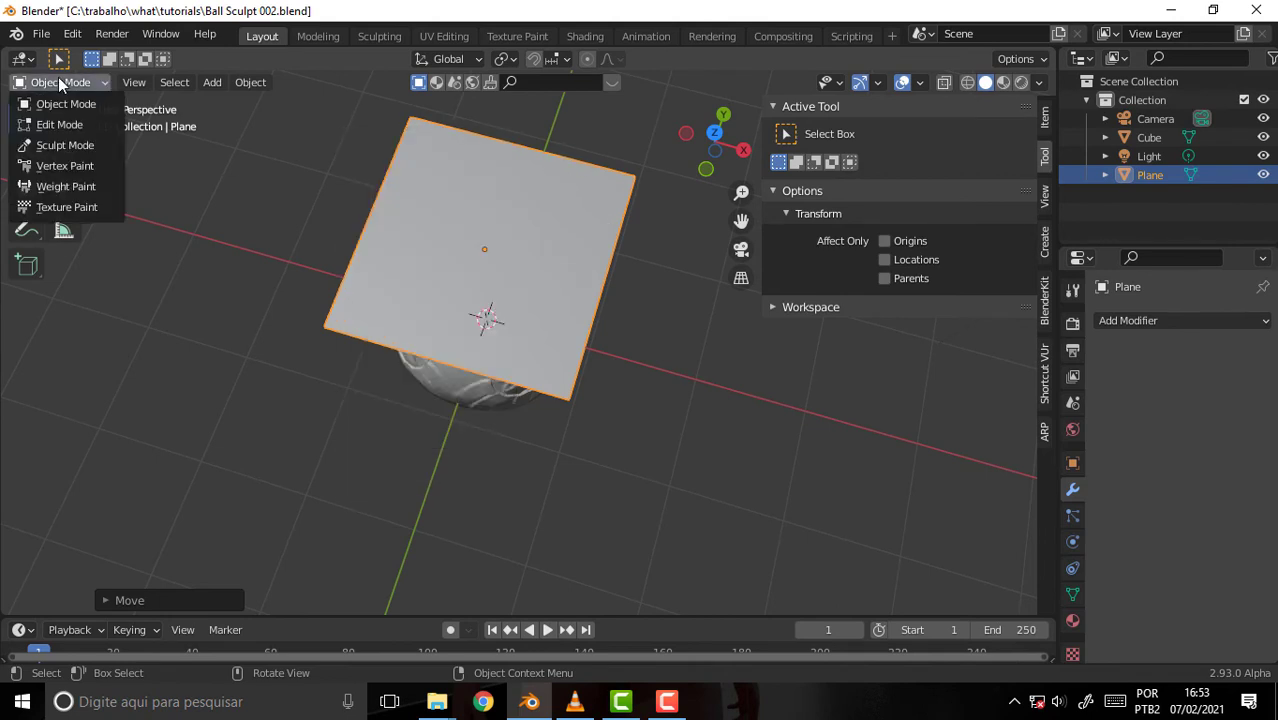
{"action": "left_click", "coordinate": [75, 123]}
{"action": "right_click", "coordinate": [512, 190]}
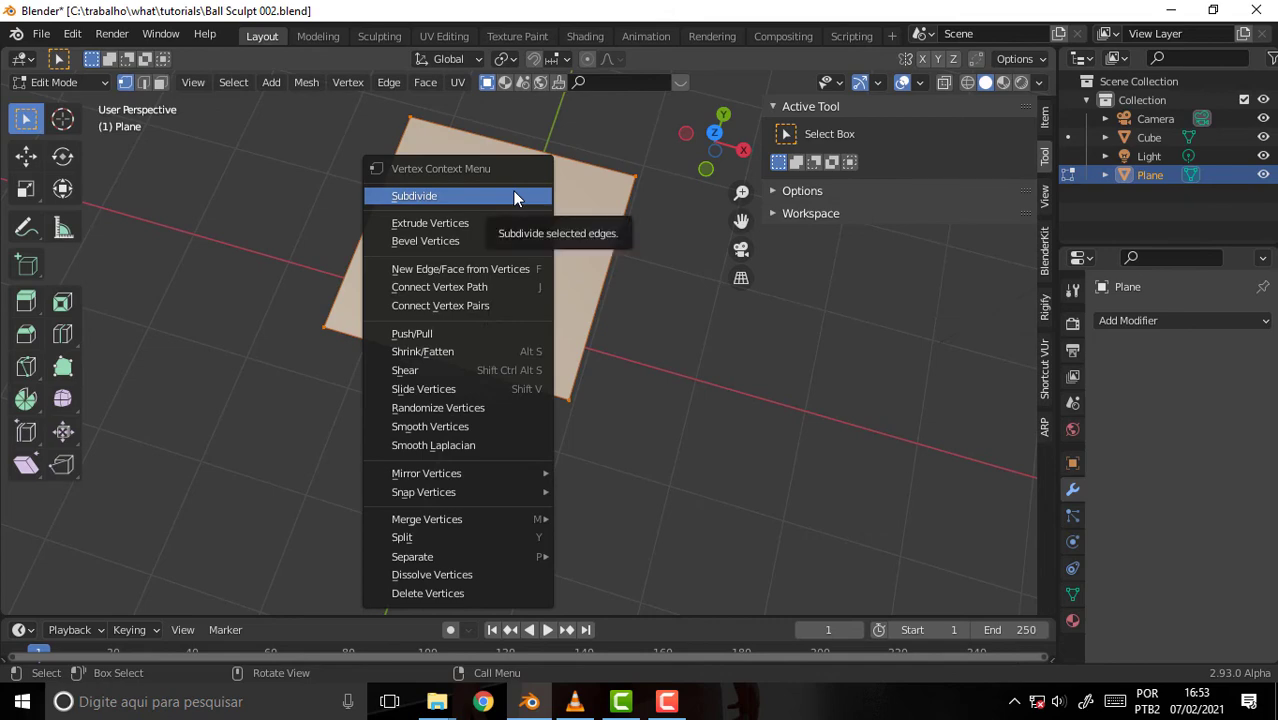
{"action": "left_click", "coordinate": [512, 190]}
{"action": "left_click", "coordinate": [104, 600]}
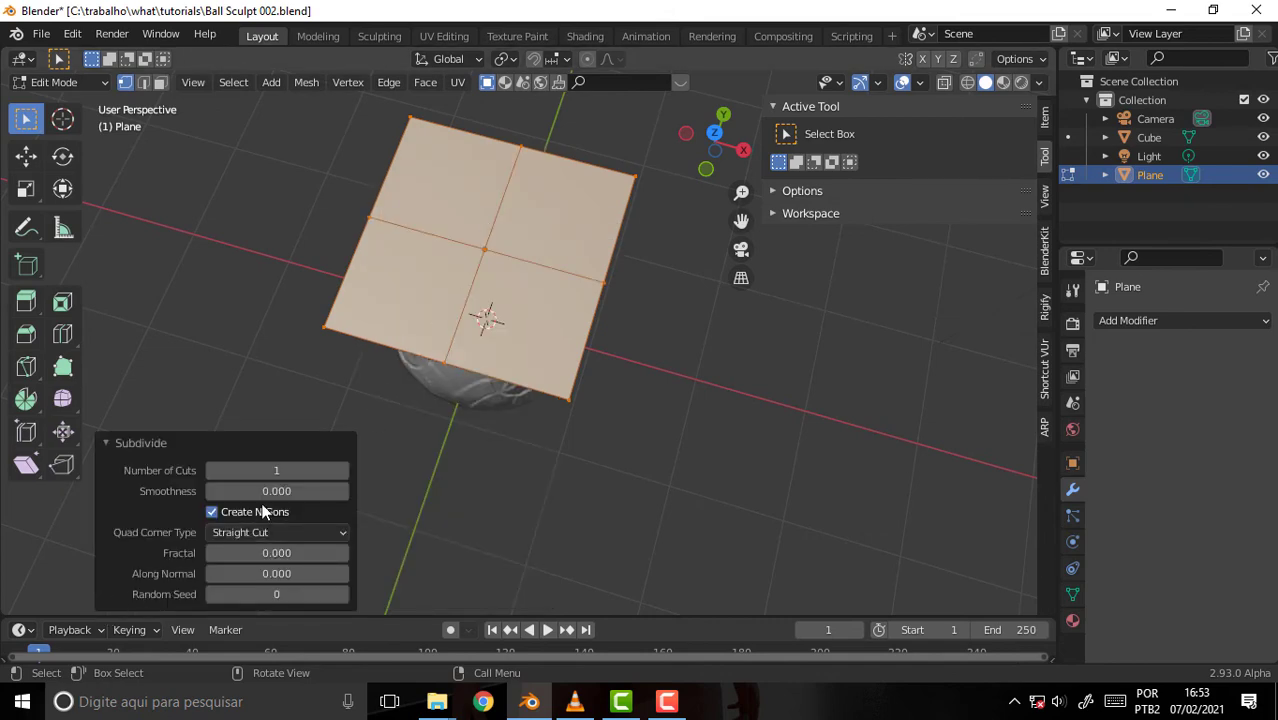
{"action": "left_click", "coordinate": [271, 474]}
{"action": "key", "text": "Return"}
{"action": "left_click", "coordinate": [715, 387]}
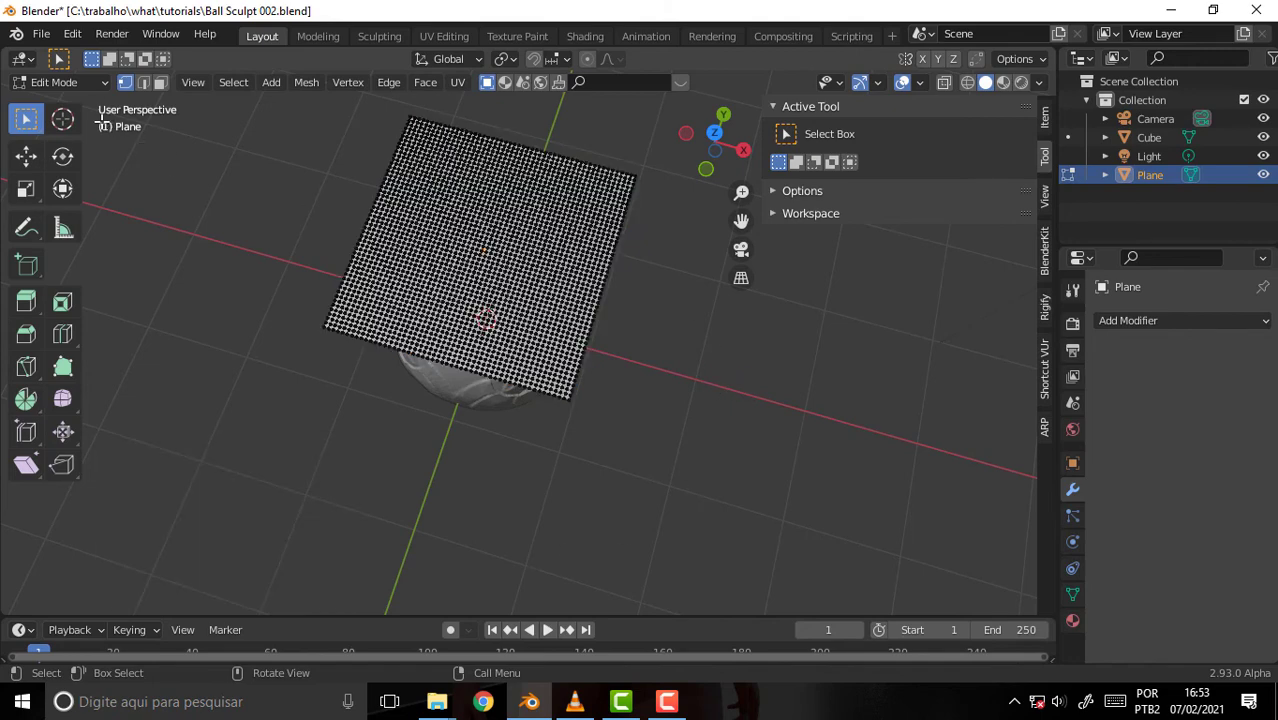
{"action": "left_click", "coordinate": [64, 86]}
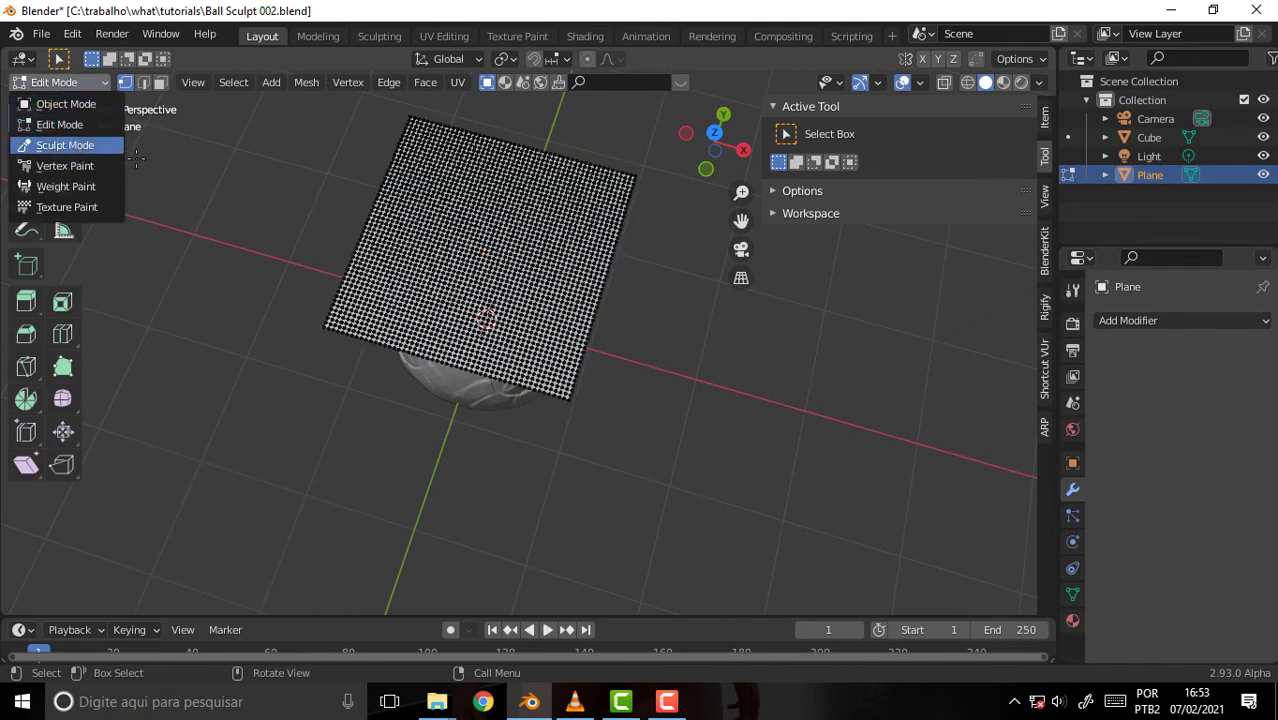
Put the plane in Sculpt Mode and test the Grab brush by pulling bumps upward
{"action": "left_click", "coordinate": [78, 146]}
{"action": "scroll", "coordinate": [615, 180], "scroll_direction": "up", "scroll_amount": 3}
{"action": "scroll", "coordinate": [616, 170], "scroll_direction": "down", "scroll_amount": 3}
{"action": "scroll", "coordinate": [617, 167], "scroll_direction": "up", "scroll_amount": 1}
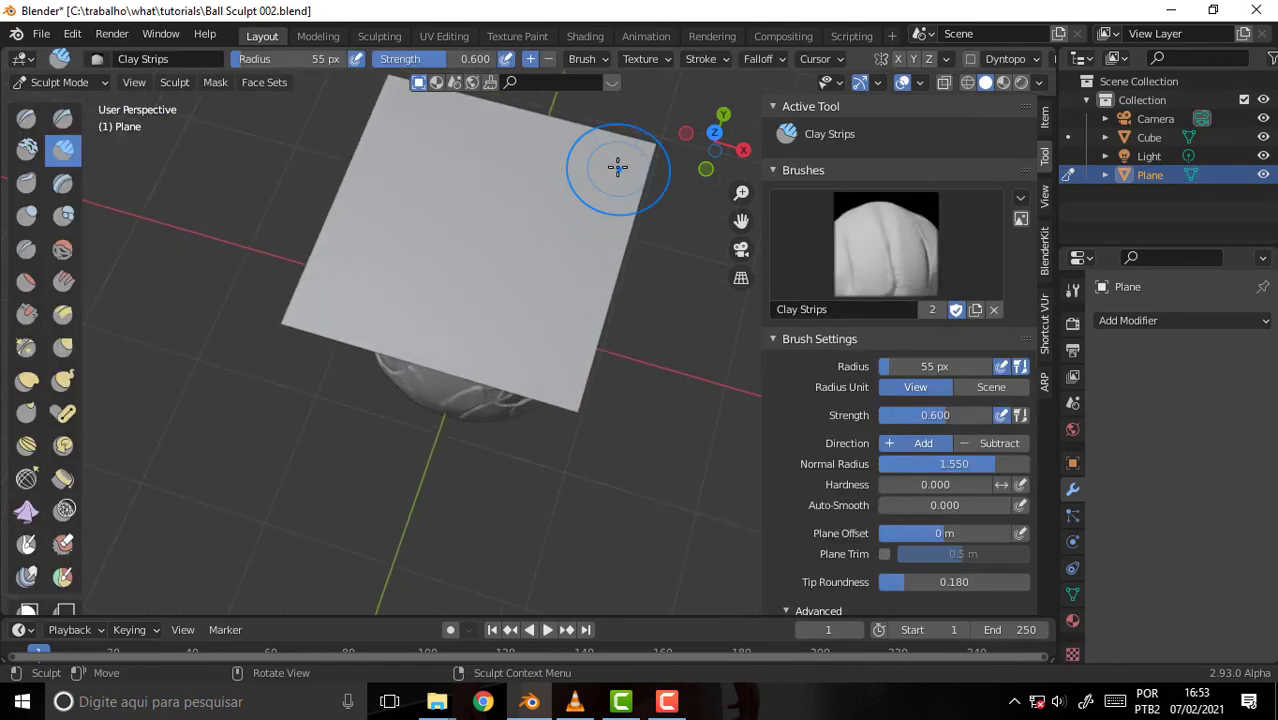
{"action": "mouse_move", "coordinate": [720, 215]}
{"action": "middle_mouse_down"}
{"action": "mouse_move", "coordinate": [483, 120]}
{"action": "mouse_move", "coordinate": [495, 143]}
{"action": "middle_mouse_up"}
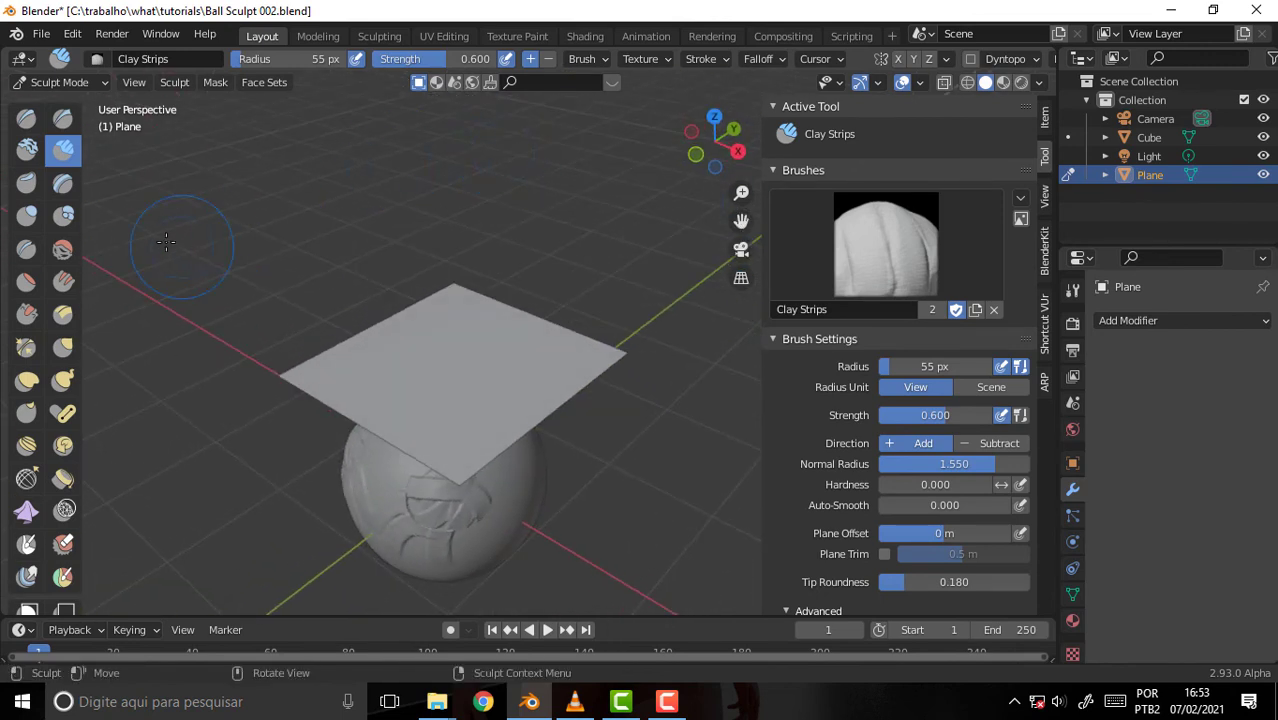
{"action": "left_click", "coordinate": [62, 347]}
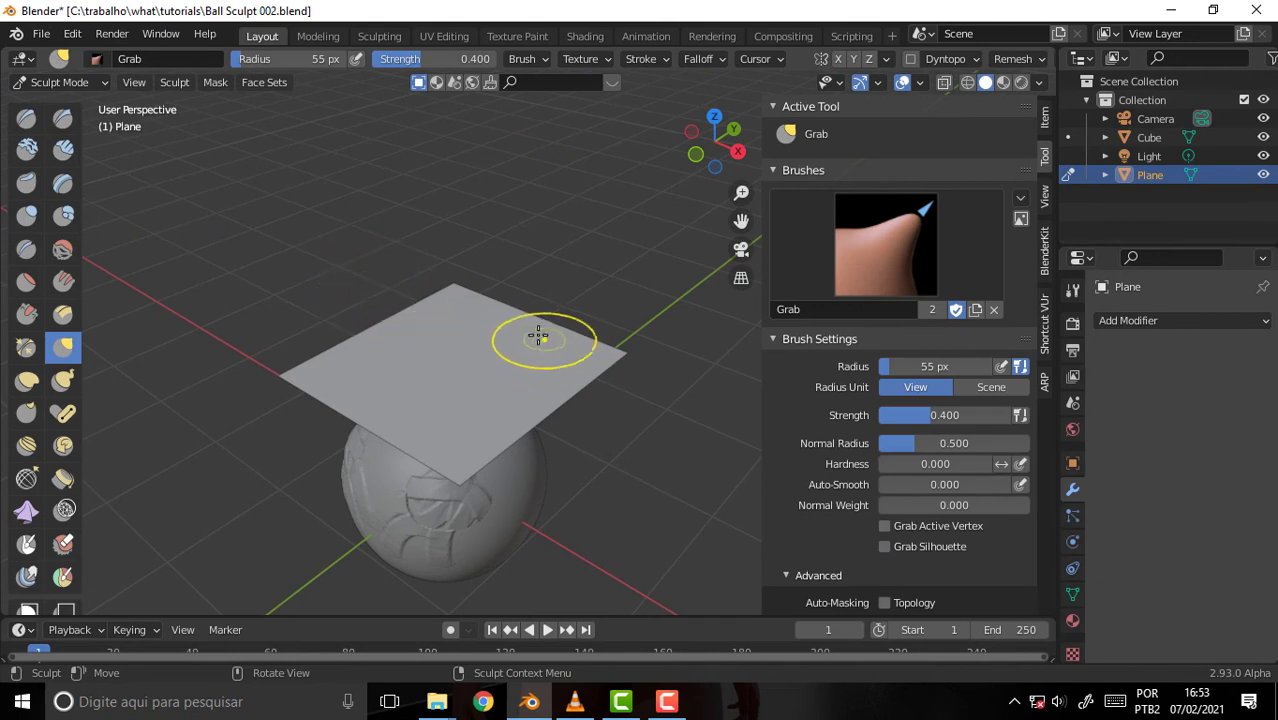
{"action": "left_click_drag", "start_coordinate": [511, 321], "coordinate": [519, 286]}
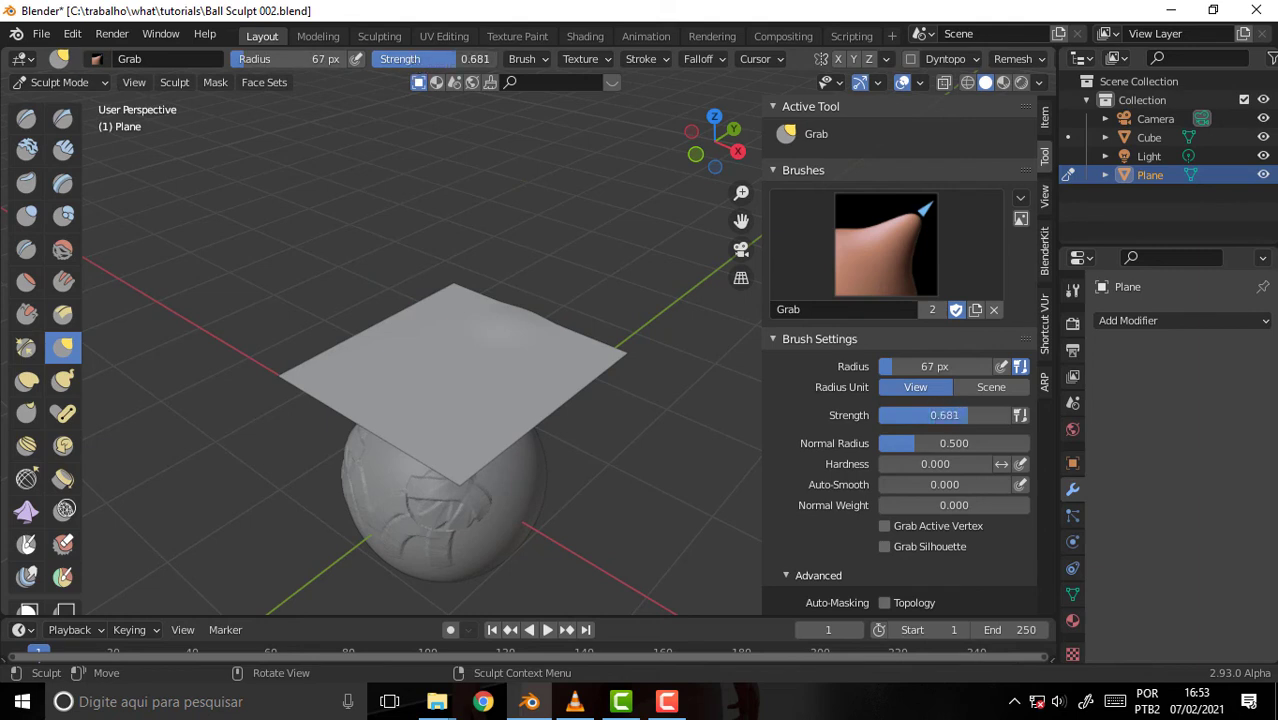
{"action": "left_click_drag", "start_coordinate": [542, 340], "coordinate": [522, 252]}
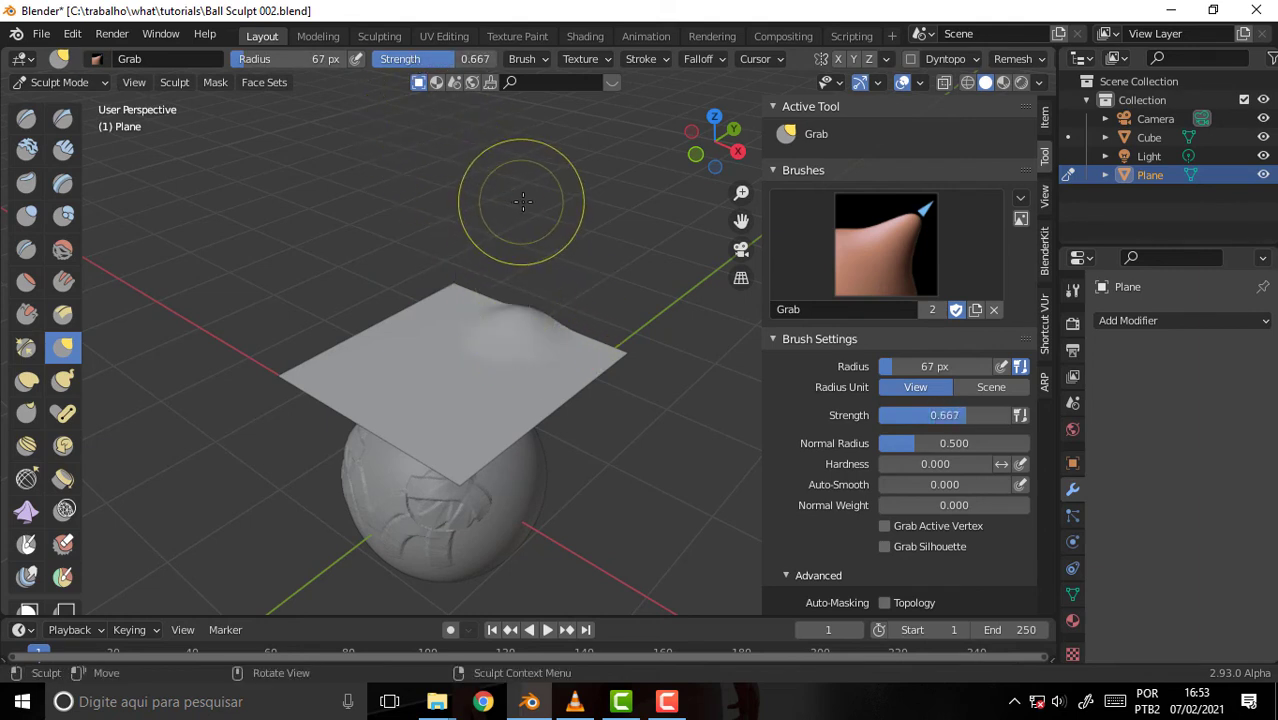
Resize the Grab brush from 152 px to 99 px, try more pulls, and undo the last fold
{"action": "key", "text": "f"}
{"action": "left_click", "coordinate": [594, 156]}
{"action": "left_click_drag", "start_coordinate": [515, 313], "coordinate": [523, 279]}
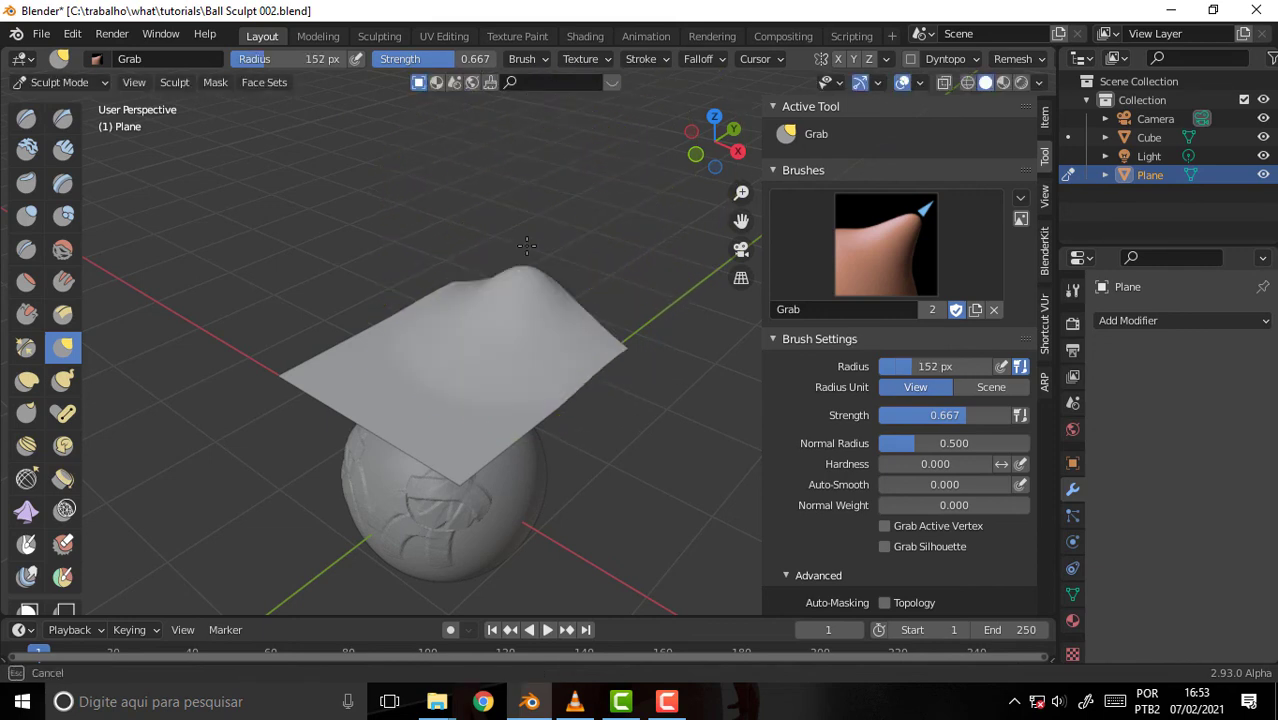
{"action": "left_click_drag", "start_coordinate": [399, 314], "coordinate": [385, 316]}
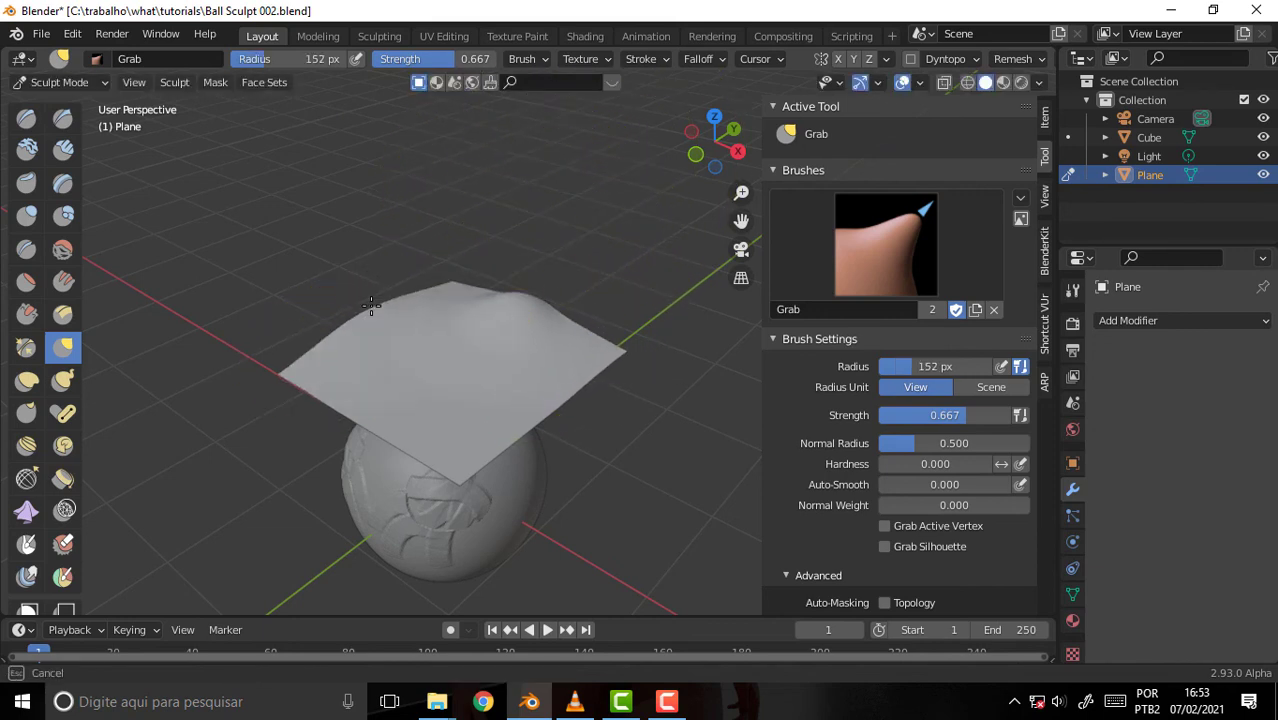
{"action": "key", "text": "f"}
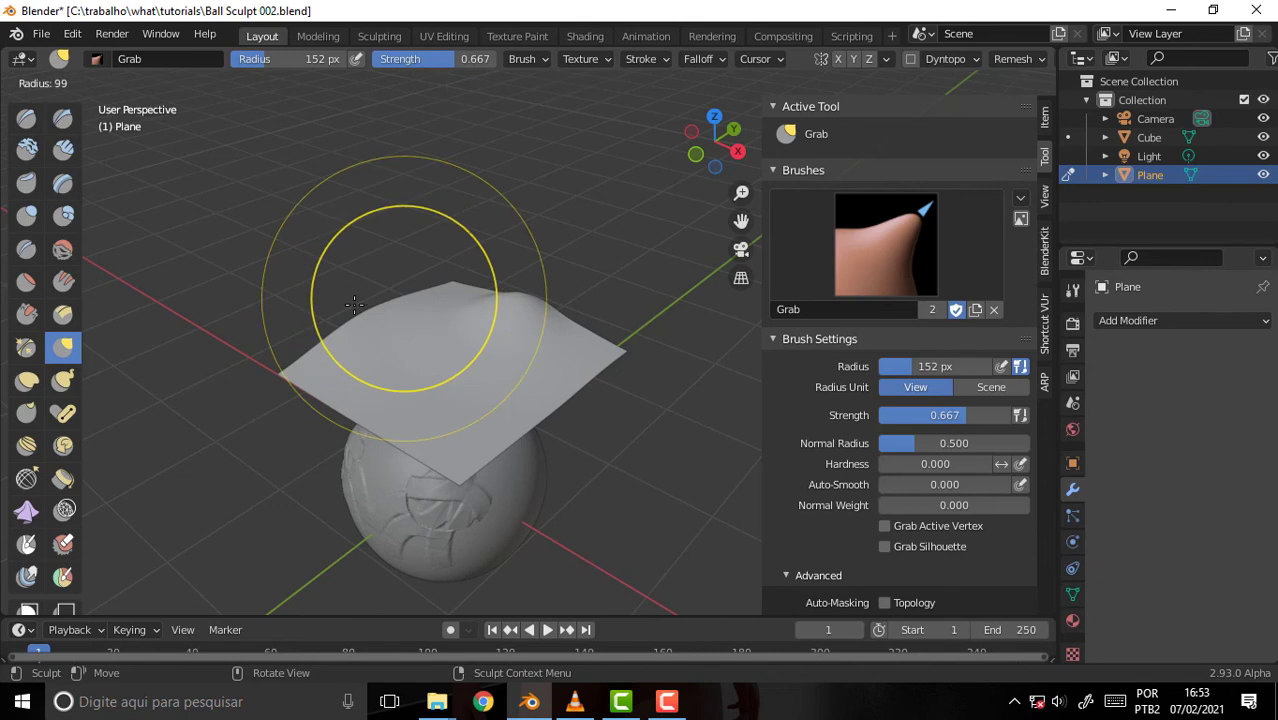
{"action": "left_click", "coordinate": [370, 316]}
{"action": "left_click_drag", "start_coordinate": [370, 316], "coordinate": [362, 268]}
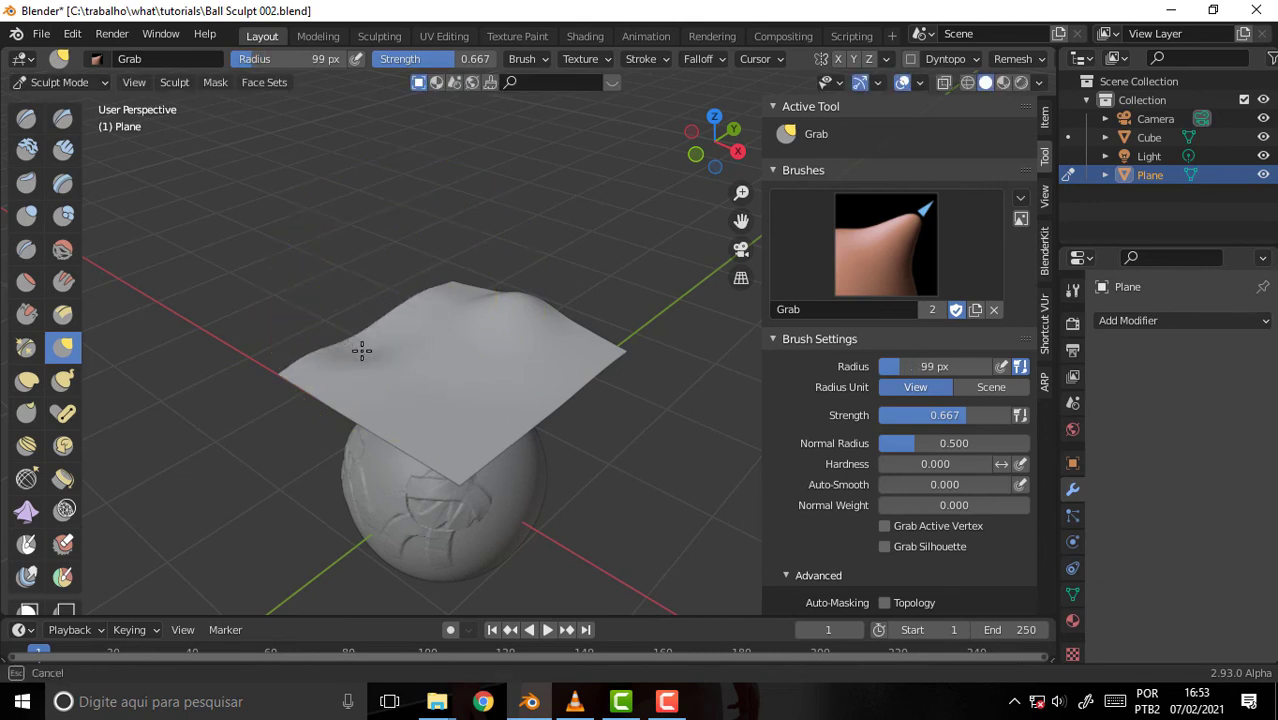
{"action": "left_click_drag", "start_coordinate": [522, 394], "coordinate": [527, 344]}
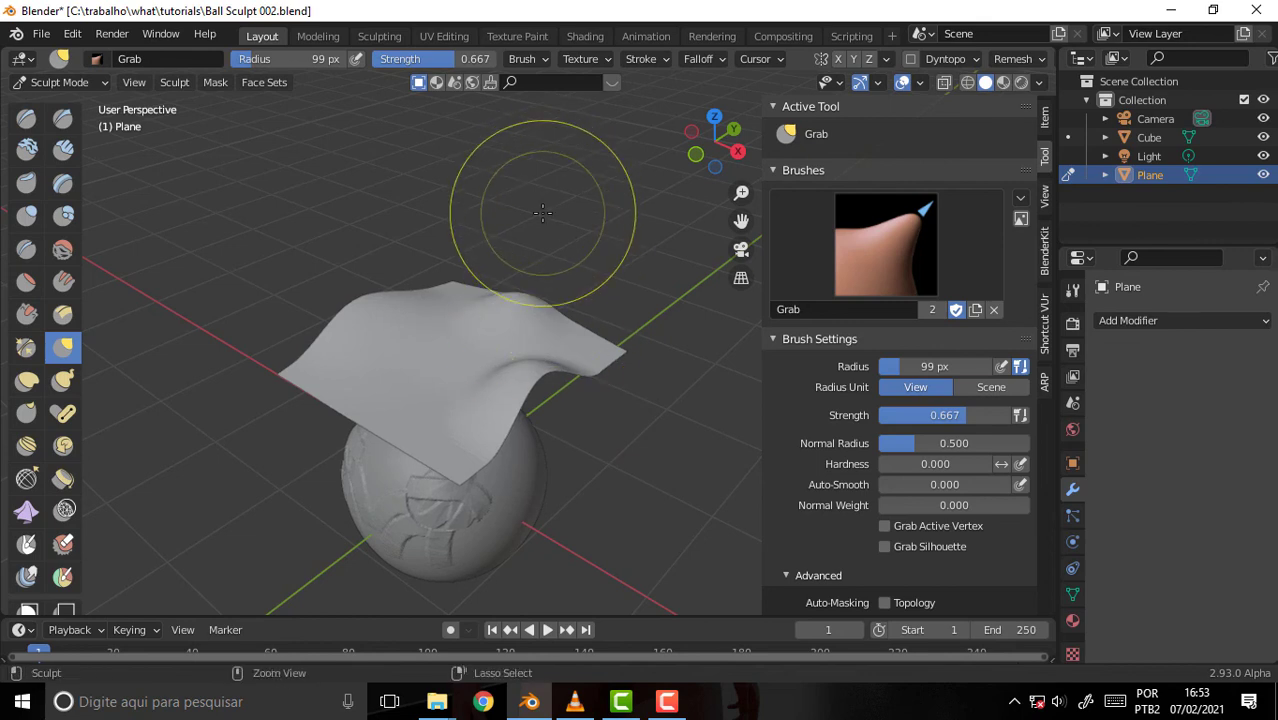
{"action": "key", "text": "ctrl+z"}
{"action": "key", "text": "ctrl+z"}
{"action": "key", "text": "ctrl+z"}
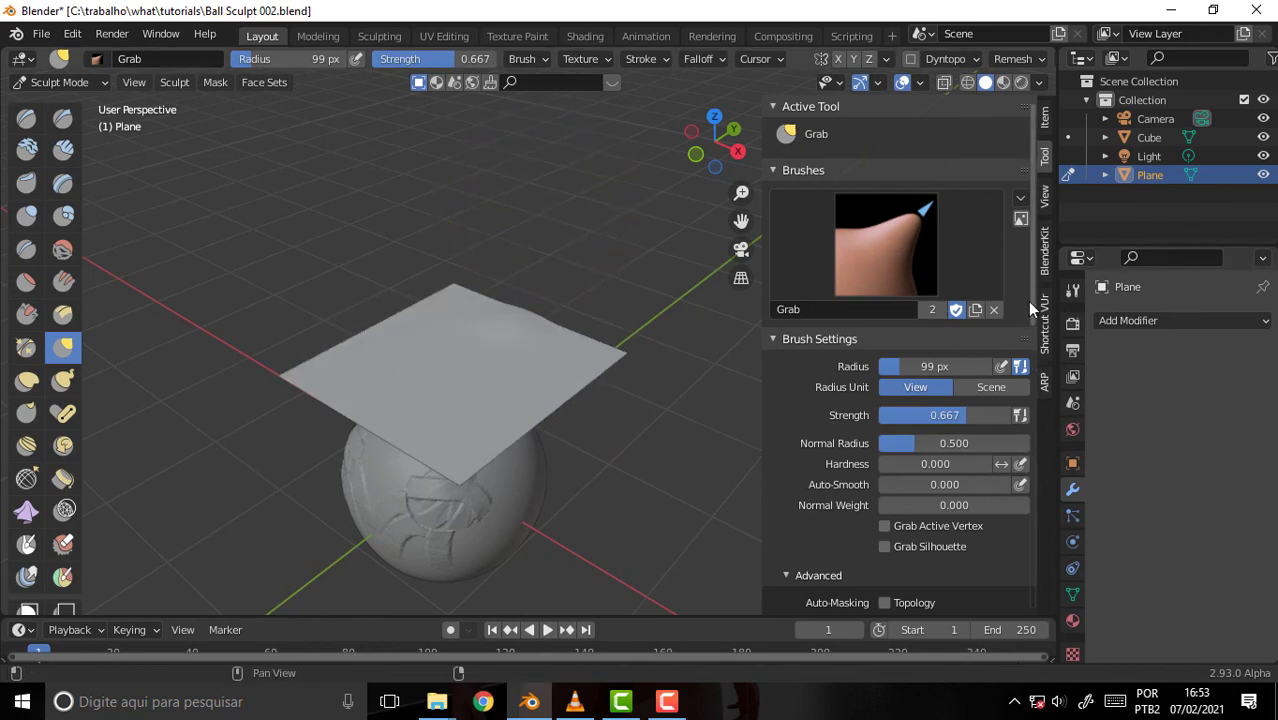
Enable Mesh Boundary under Advanced > Auto-Masking for the 99 px Grab brush
{"action": "left_click_drag", "start_coordinate": [1035, 306], "coordinate": [1031, 546]}
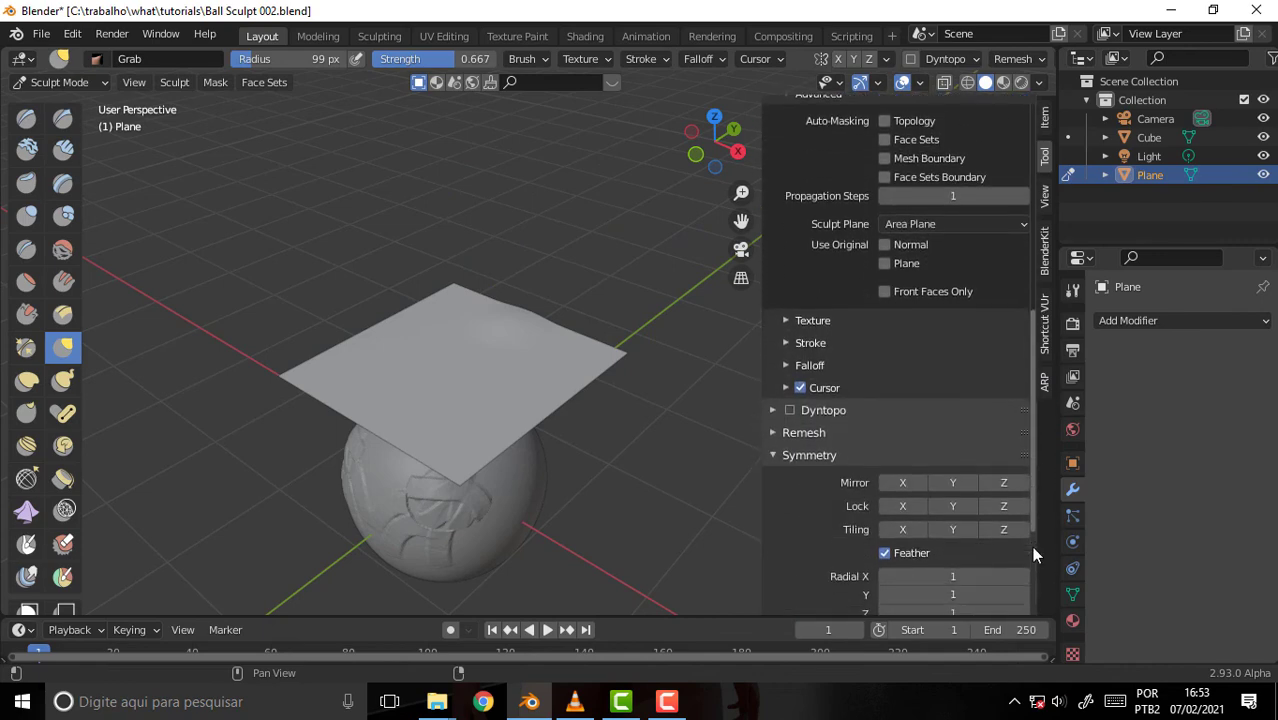
{"action": "scroll", "coordinate": [869, 292], "scroll_direction": "down", "scroll_amount": 3}
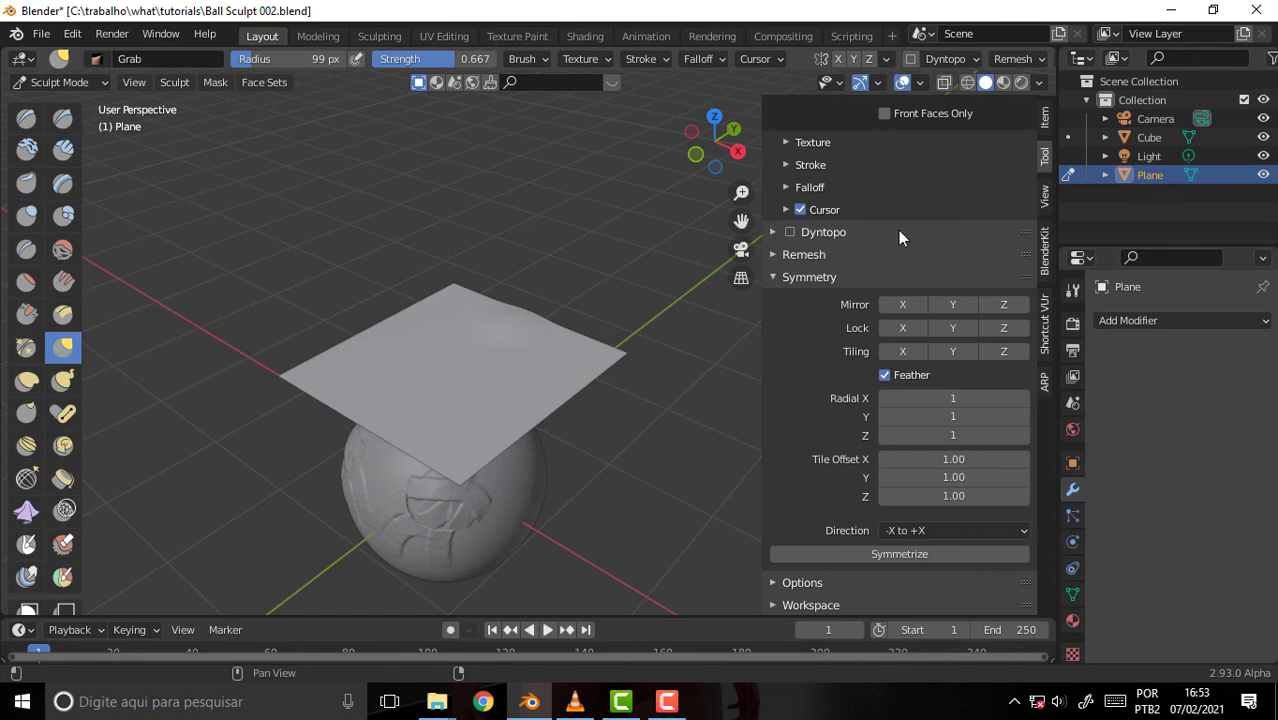
{"action": "scroll", "coordinate": [890, 233], "scroll_direction": "up", "scroll_amount": 7}
{"action": "scroll", "coordinate": [886, 229], "scroll_direction": "up", "scroll_amount": 2}
{"action": "scroll", "coordinate": [886, 229], "scroll_direction": "up", "scroll_amount": 2}
{"action": "scroll", "coordinate": [885, 227], "scroll_direction": "up", "scroll_amount": 5}
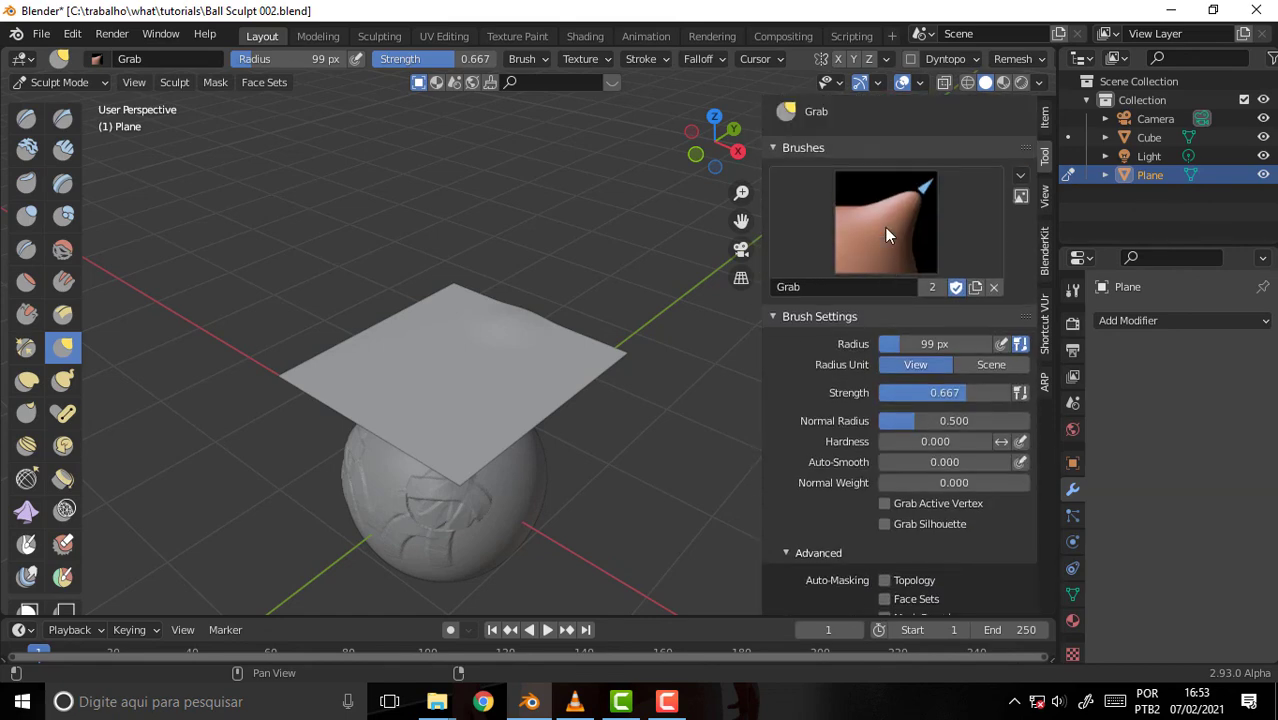
{"action": "scroll", "coordinate": [885, 227], "scroll_direction": "down", "scroll_amount": 3}
{"action": "scroll", "coordinate": [899, 227], "scroll_direction": "down", "scroll_amount": 2}
{"action": "scroll", "coordinate": [898, 235], "scroll_direction": "down", "scroll_amount": 1}
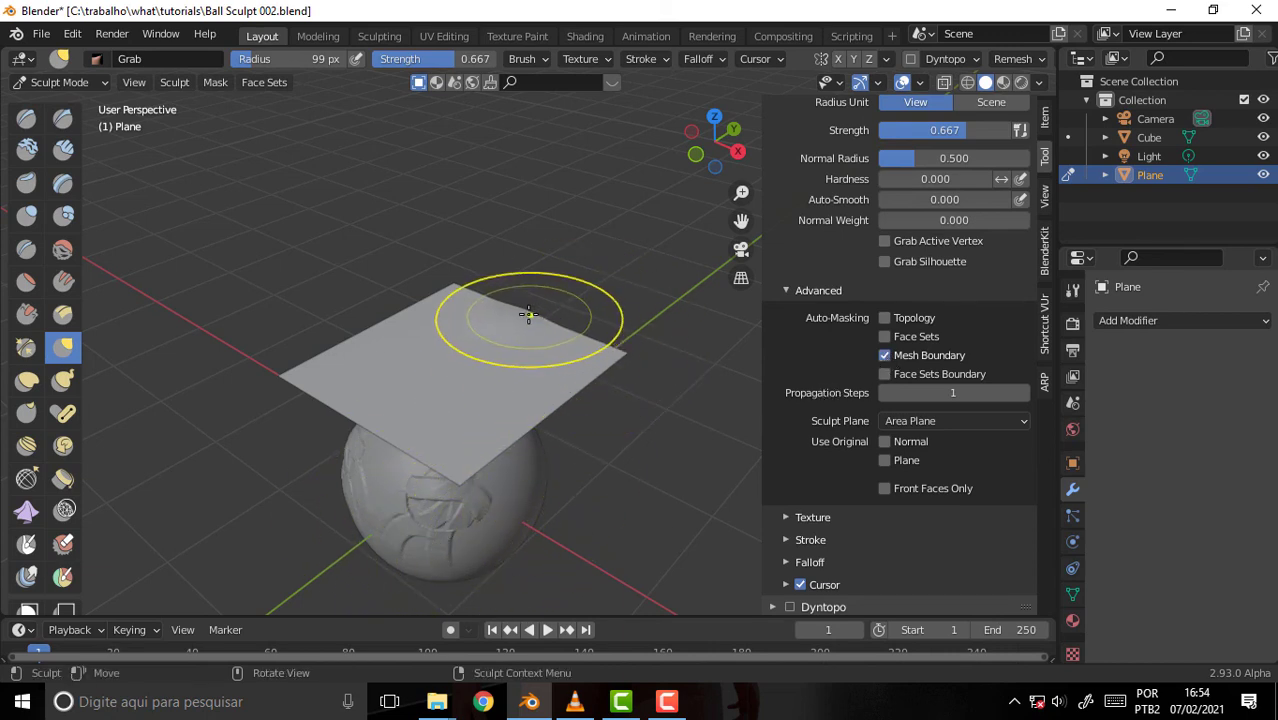
Grab a bump on the plane's far side, a left-side ridge and a central dent
{"action": "left_click_drag", "start_coordinate": [528, 314], "coordinate": [518, 268]}
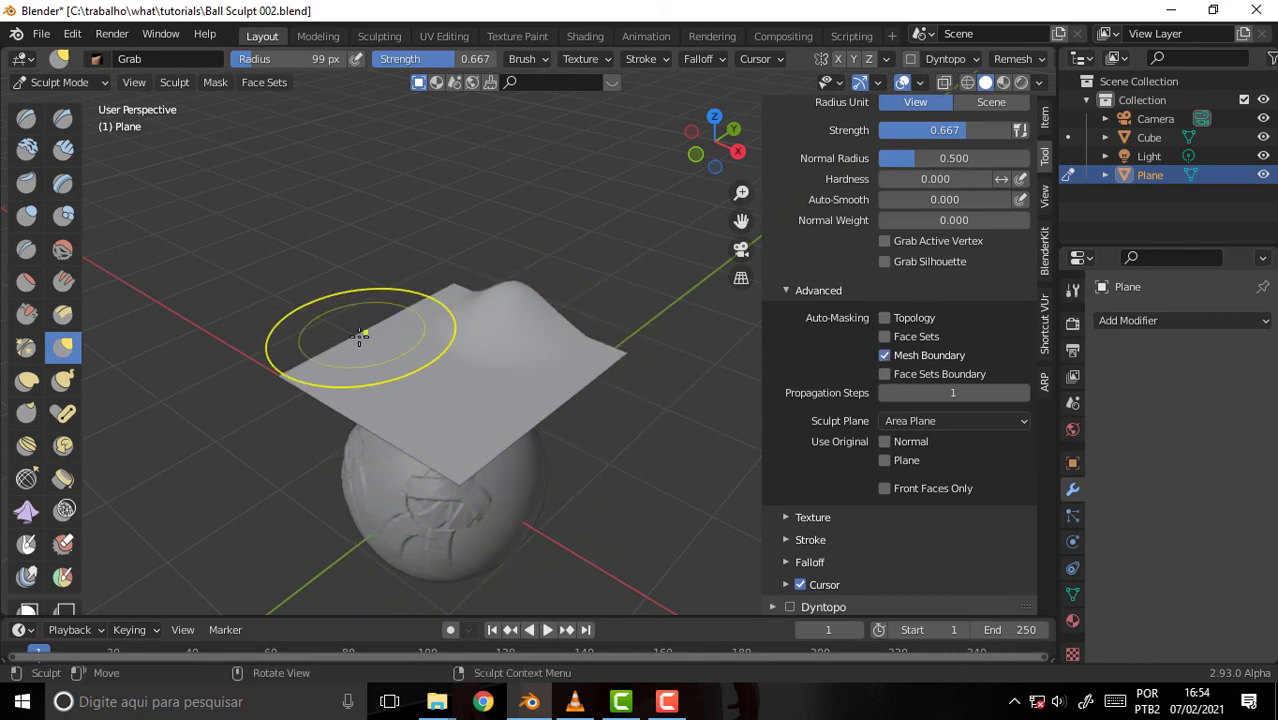
{"action": "left_click_drag", "start_coordinate": [360, 336], "coordinate": [352, 274]}
{"action": "left_click_drag", "start_coordinate": [494, 414], "coordinate": [502, 326]}
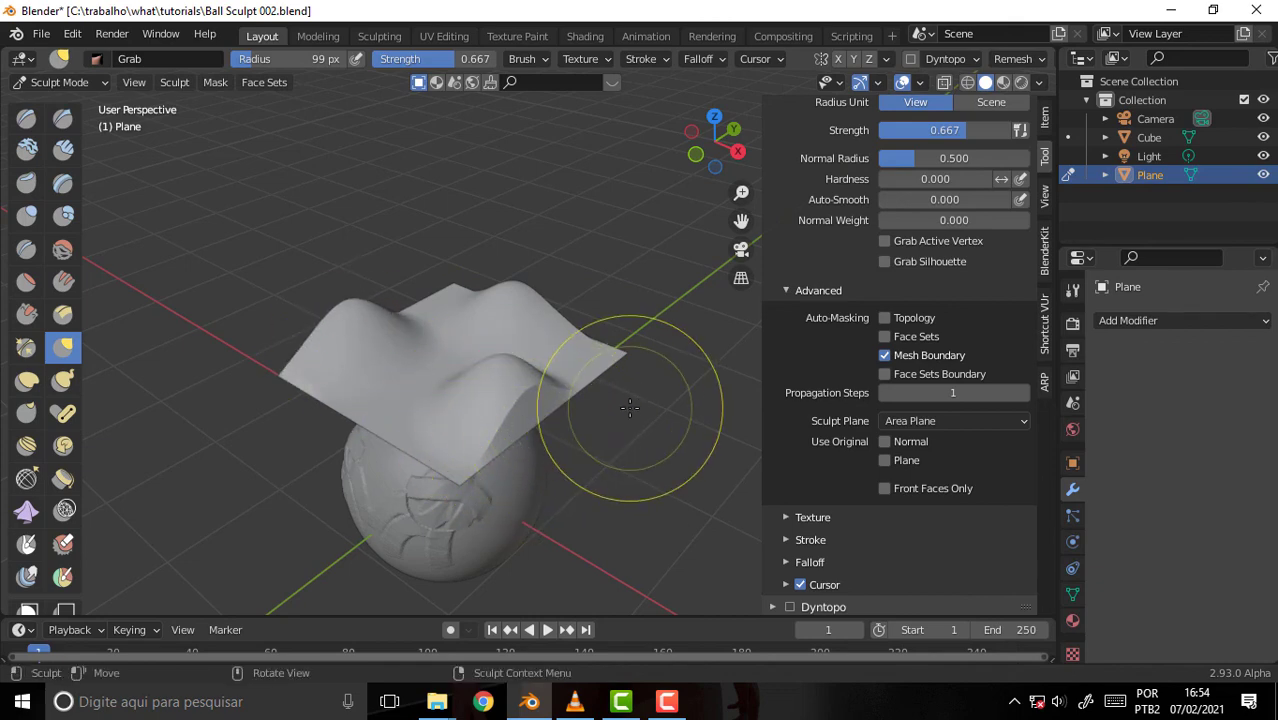
Orbit low, high and lower again to inspect the waves and the sphere beneath
{"action": "mouse_move", "coordinate": [629, 406]}
{"action": "middle_mouse_down"}
{"action": "mouse_move", "coordinate": [928, 232]}
{"action": "mouse_move", "coordinate": [676, 382]}
{"action": "mouse_move", "coordinate": [662, 376]}
{"action": "mouse_move", "coordinate": [645, 175]}
{"action": "mouse_move", "coordinate": [668, 312]}
{"action": "middle_mouse_up"}
{"action": "scroll", "coordinate": [669, 390], "scroll_direction": "up", "scroll_amount": 5}
{"action": "scroll", "coordinate": [669, 390], "scroll_direction": "down", "scroll_amount": 5}
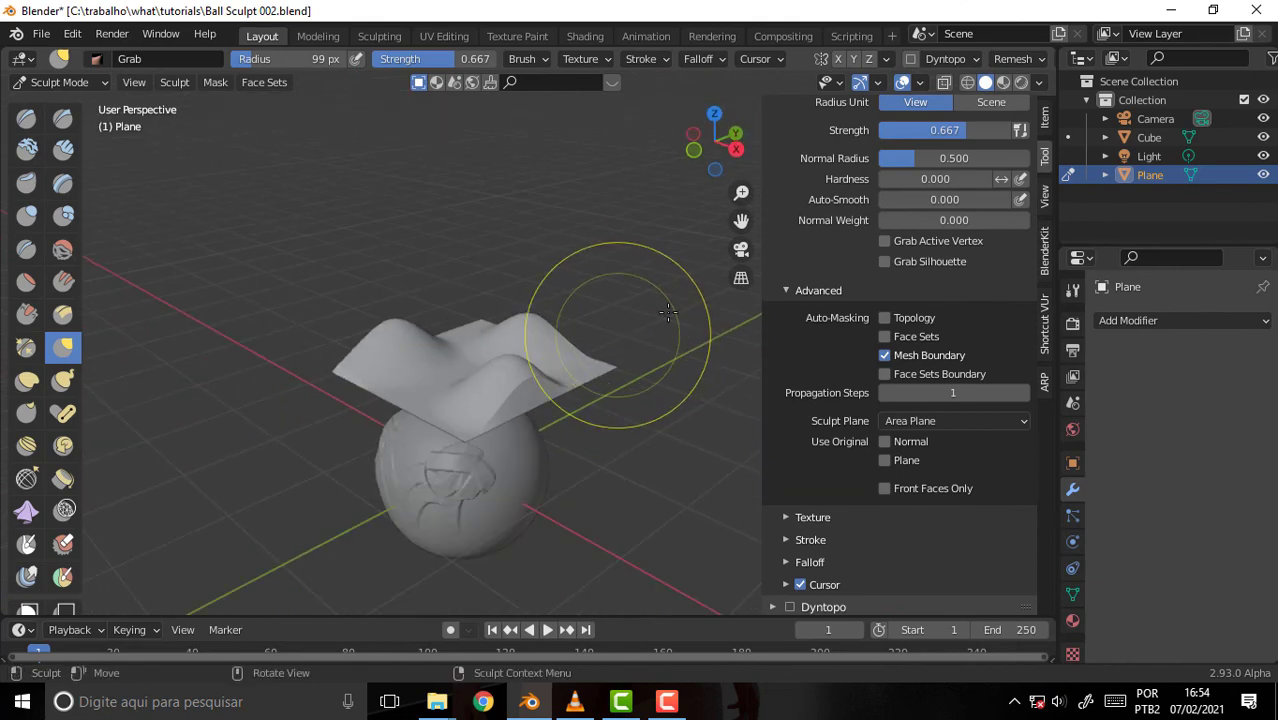
{"action": "middle_click_drag", "start_coordinate": [456, 228], "coordinate": [456, 357]}
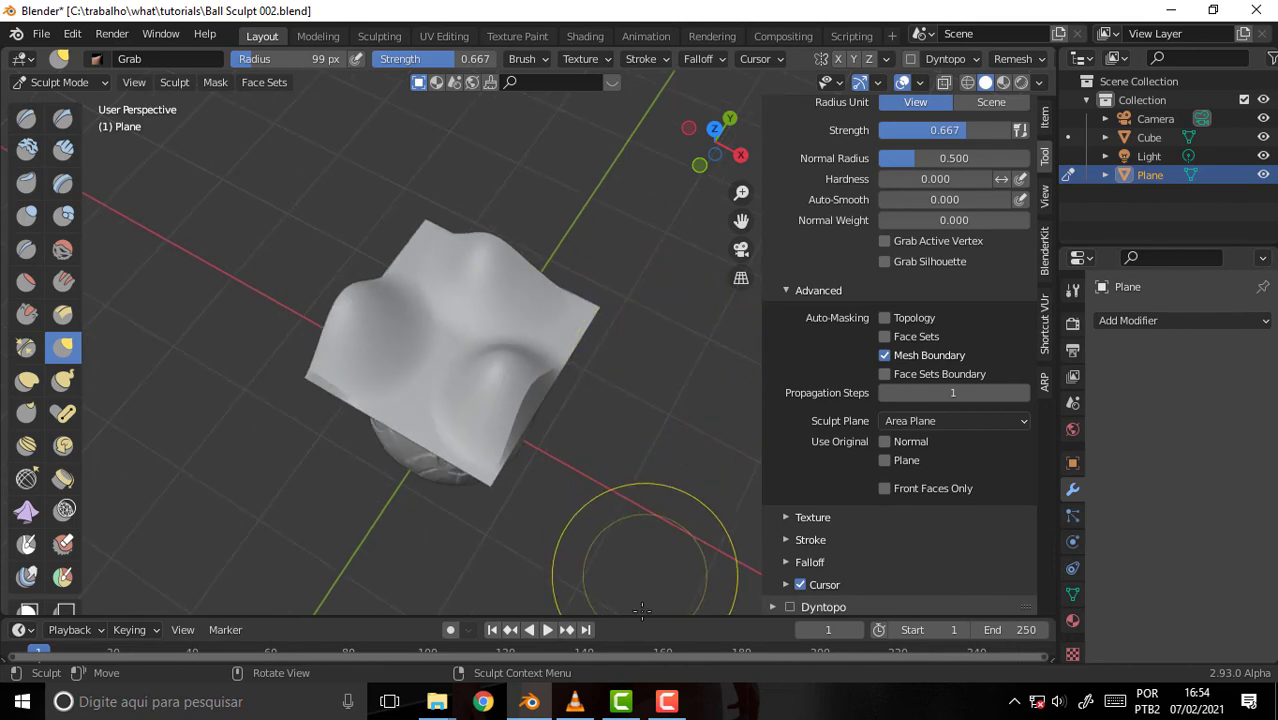
{"action": "mouse_move", "coordinate": [663, 468]}
{"action": "middle_mouse_down"}
{"action": "mouse_move", "coordinate": [622, 383]}
{"action": "mouse_move", "coordinate": [640, 560]}
{"action": "middle_mouse_up"}
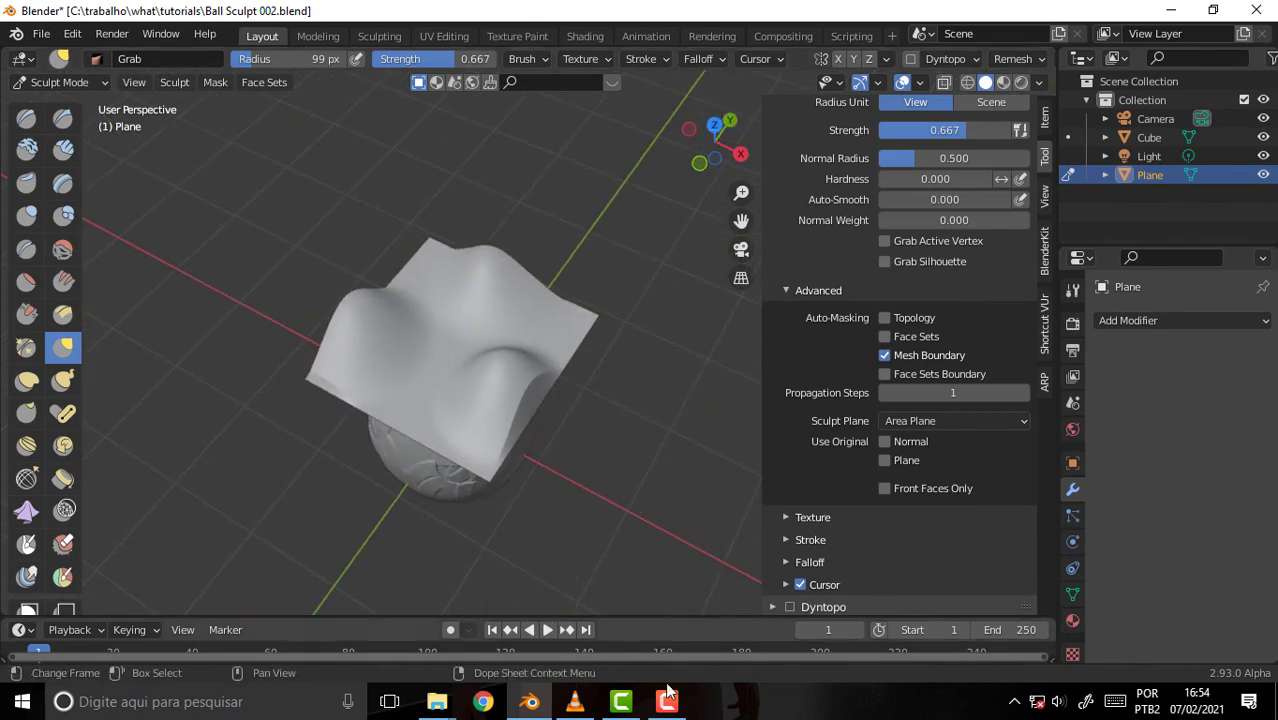